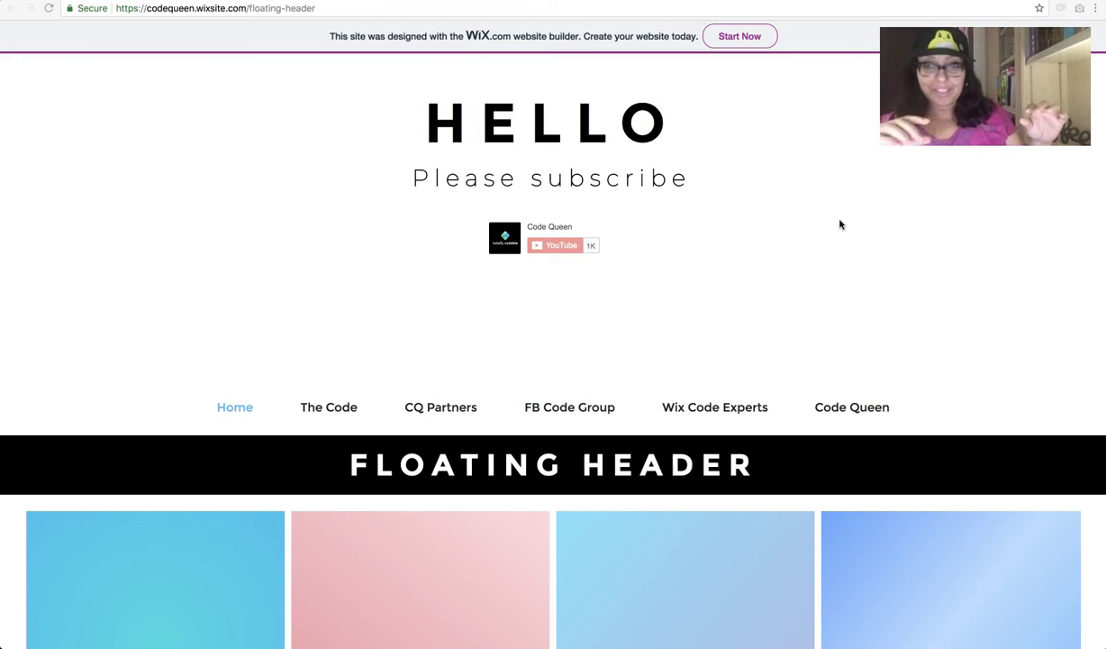
Step: Scroll the floating-header page down and back up to watch the FLOATING HEADER banner stay fixed
scroll(723, 258, "down", 5)
scroll(723, 257, "down", 5)
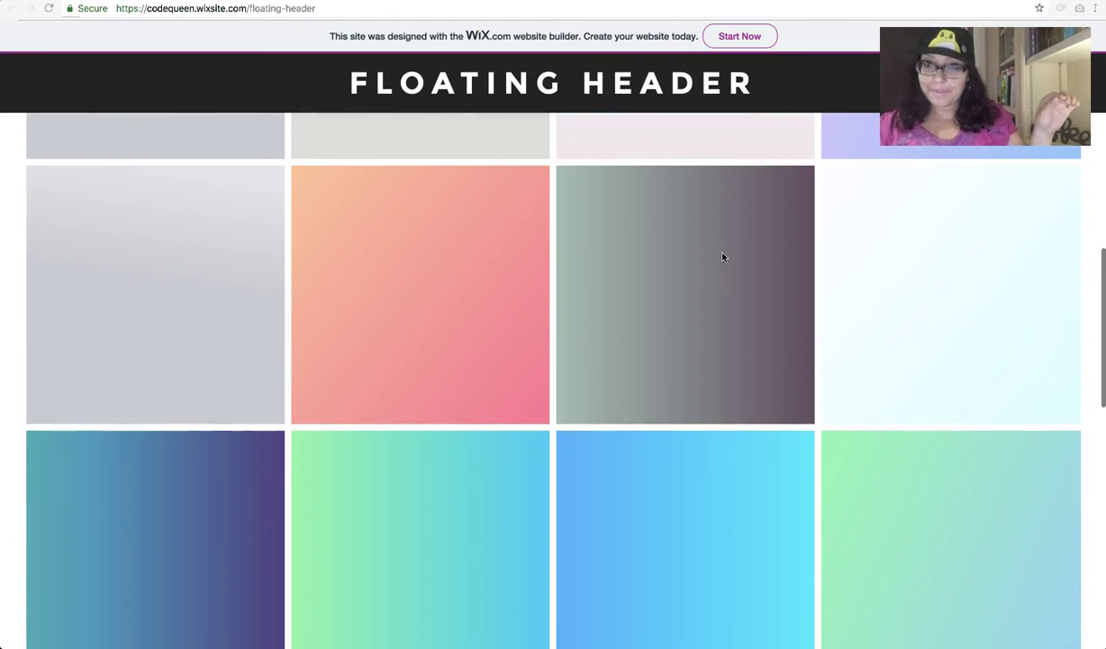
scroll(723, 258, "up", 10)
scroll(722, 242, "up", 2)
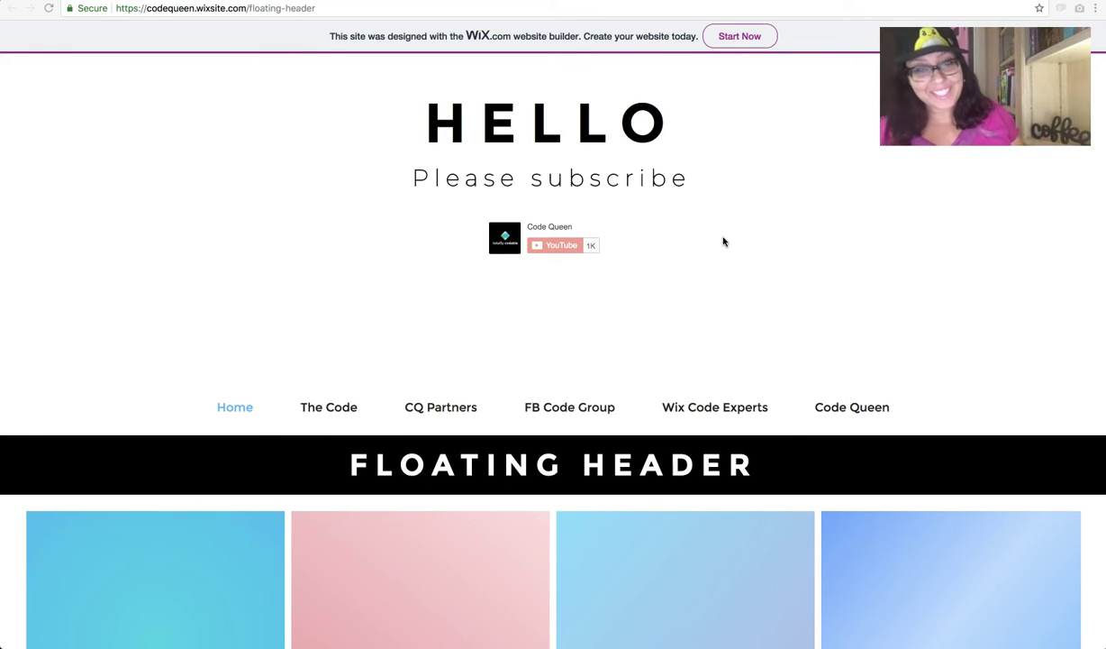
scroll(722, 242, "down", 7)
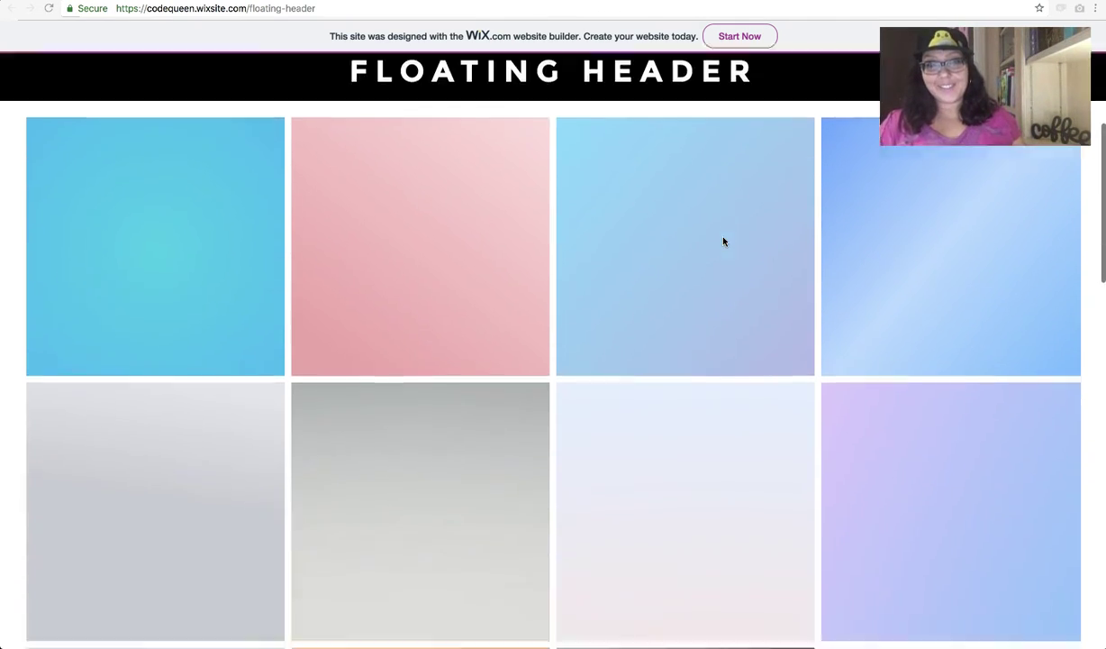
scroll(723, 241, "down", 5)
scroll(723, 242, "up", 12)
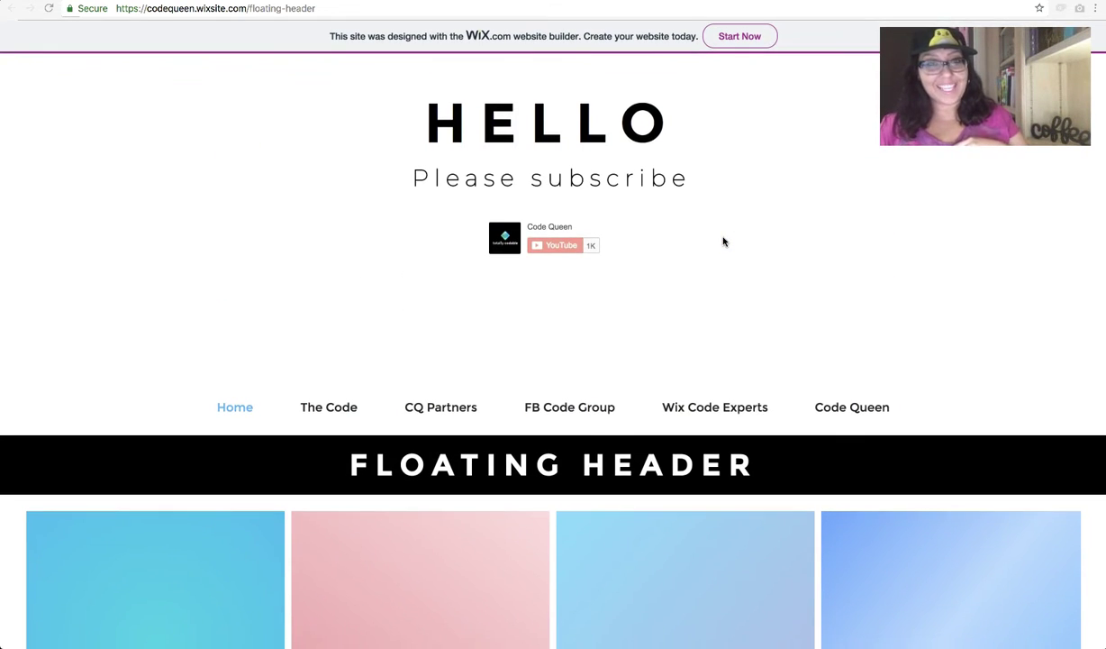
key("ctrl+Tab")
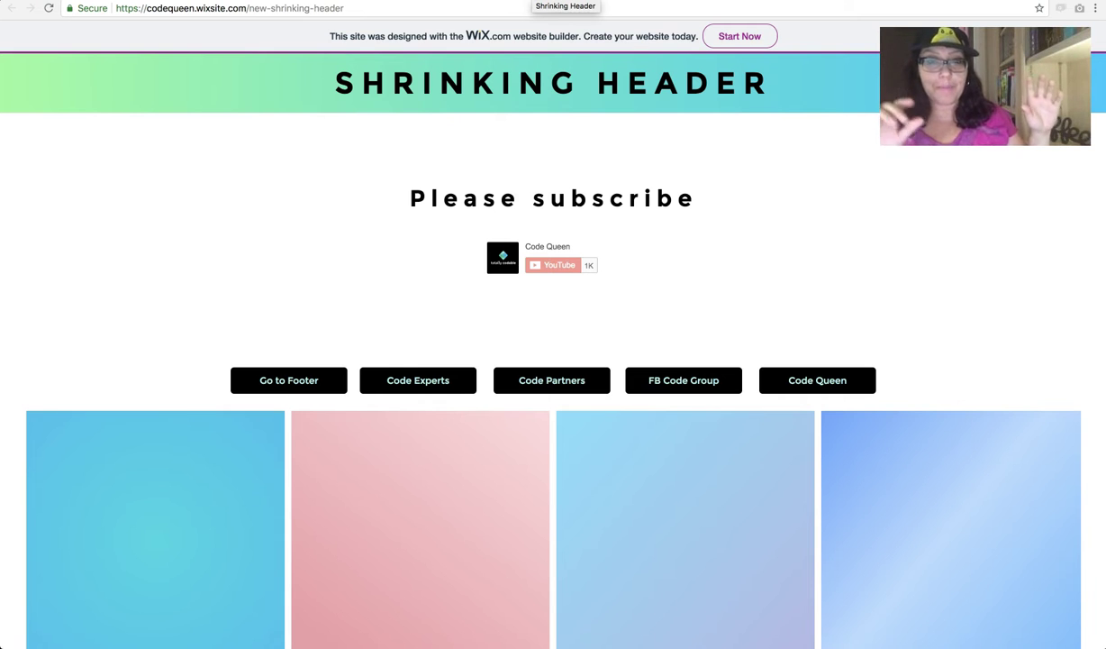
left_click(573, 360)
scroll(573, 361, "down", 3)
scroll(573, 360, "down", 3)
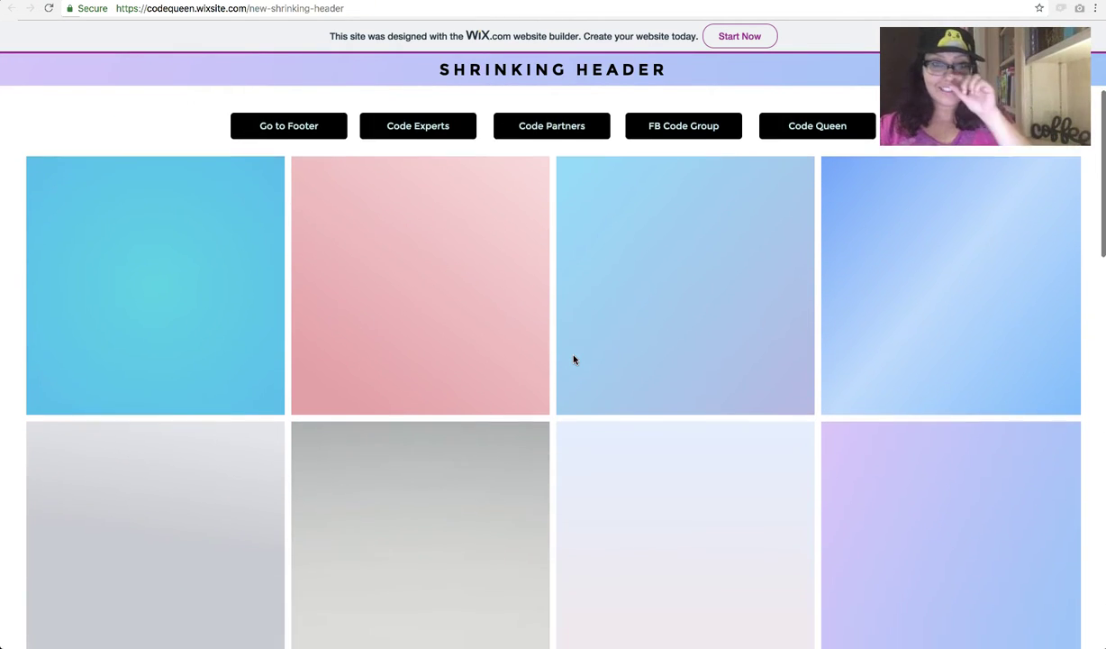
scroll(574, 360, "up", 6)
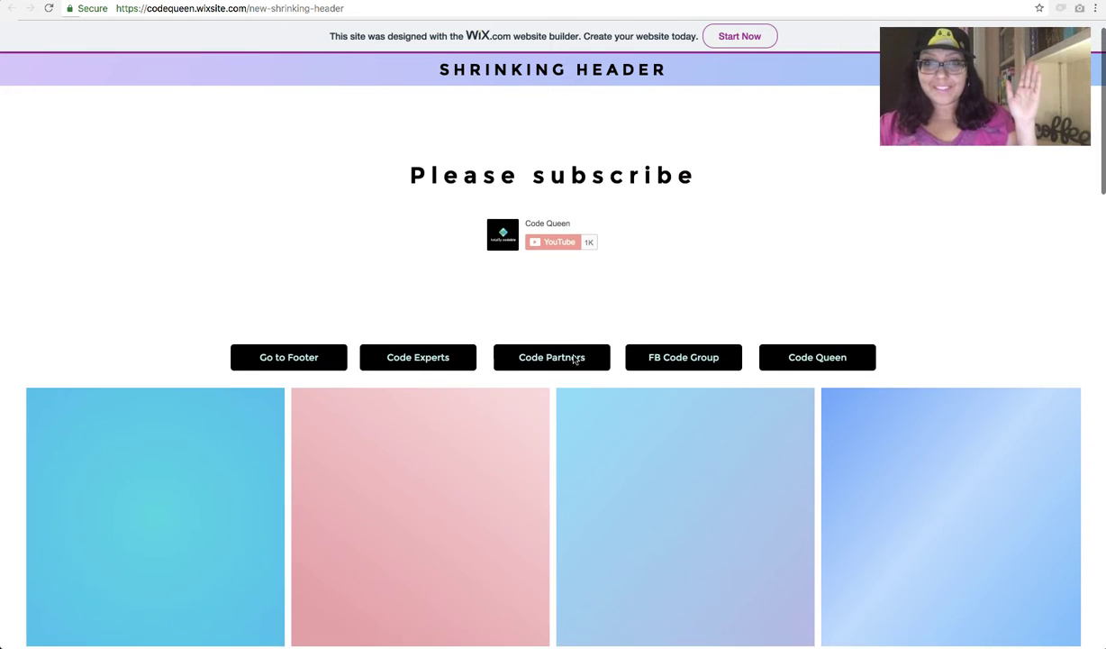
scroll(573, 360, "down", 2)
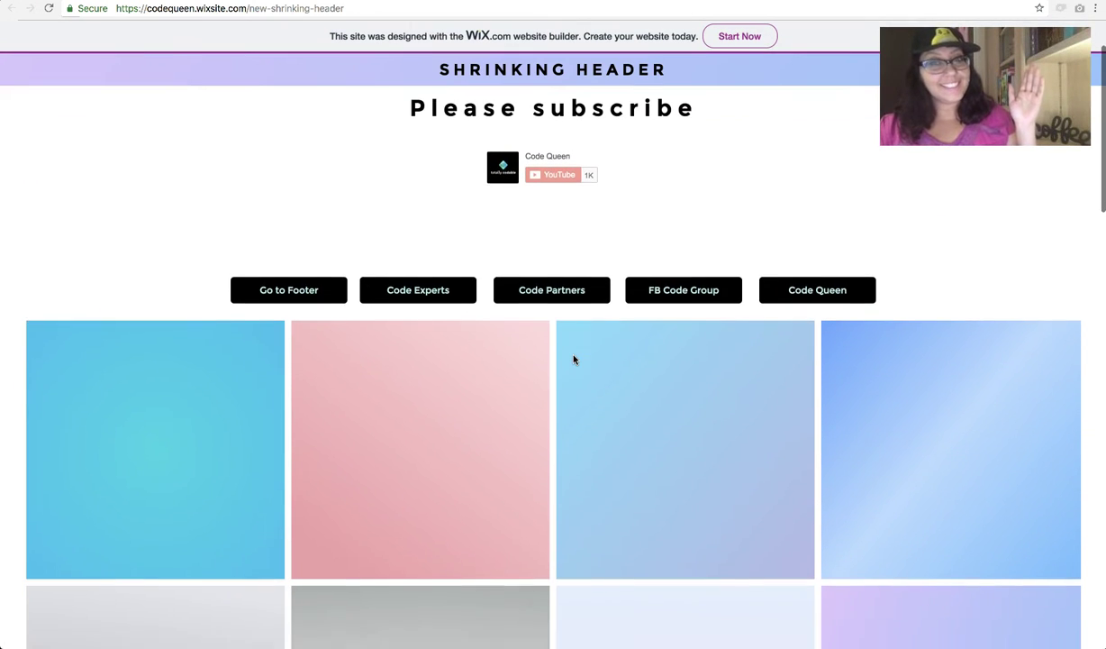
scroll(573, 359, "up", 2)
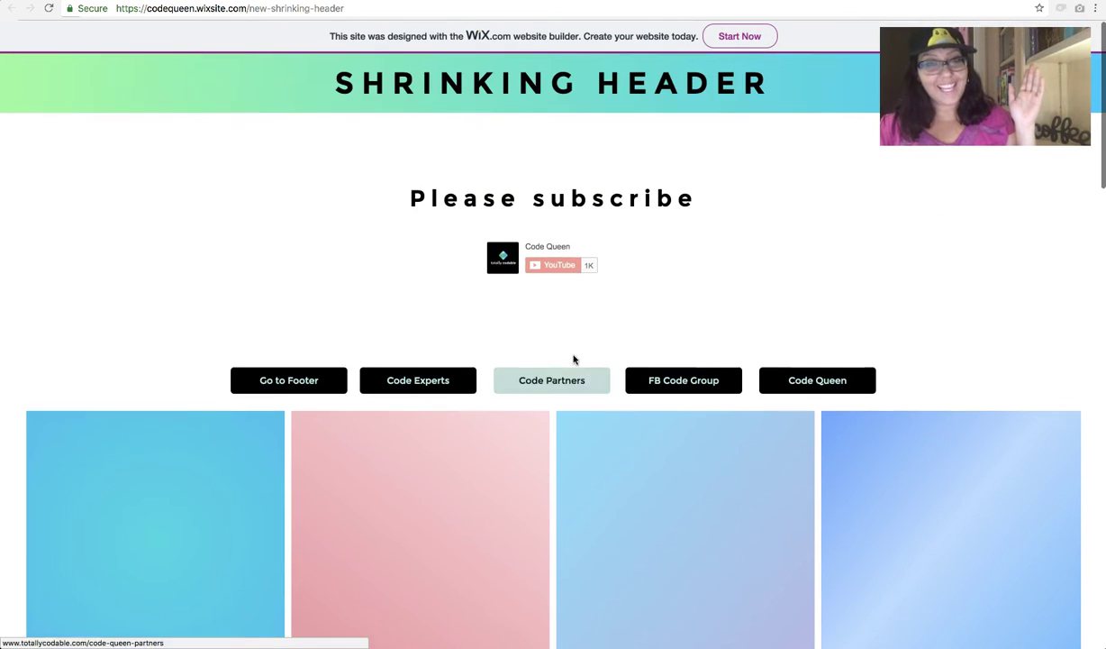
scroll(574, 360, "down", 3)
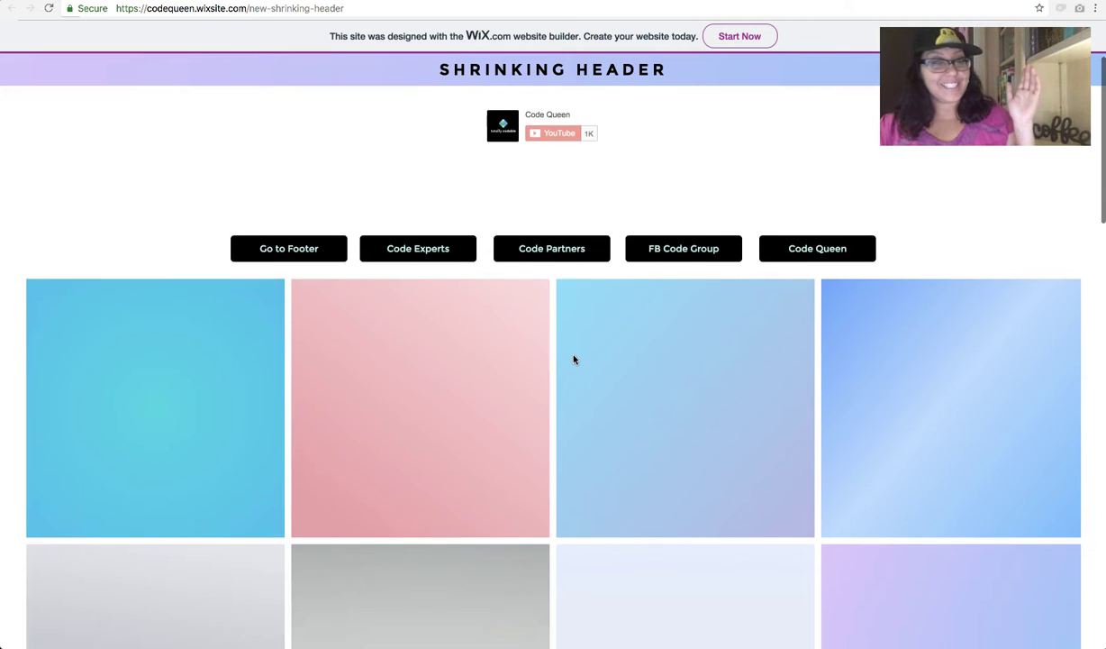
scroll(573, 359, "down", 3)
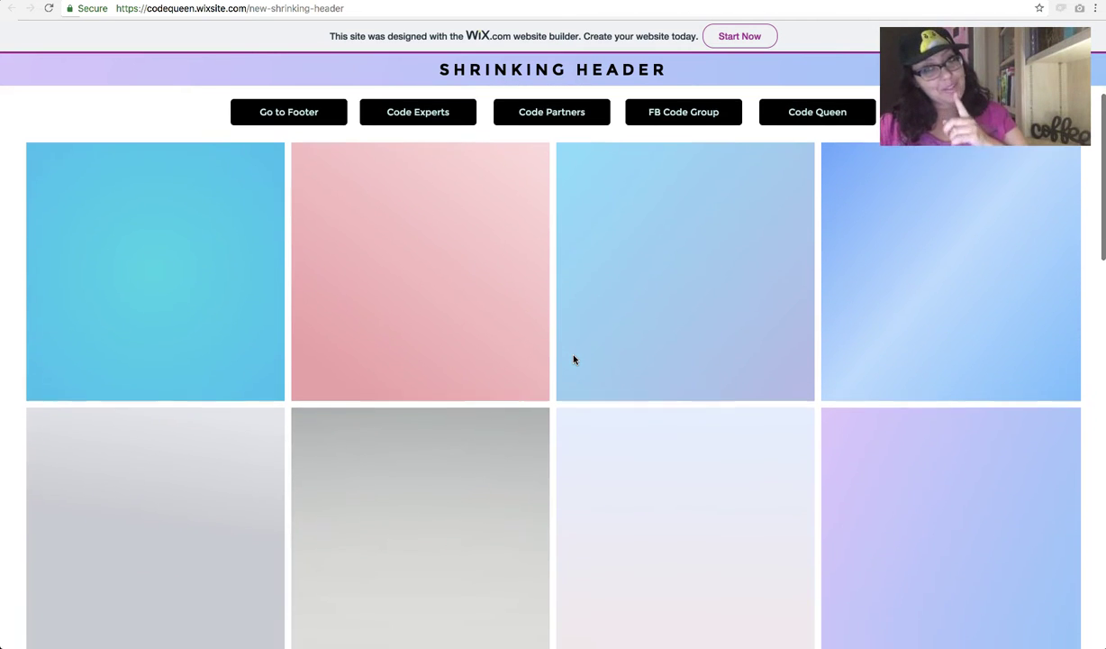
scroll(574, 360, "down", 3)
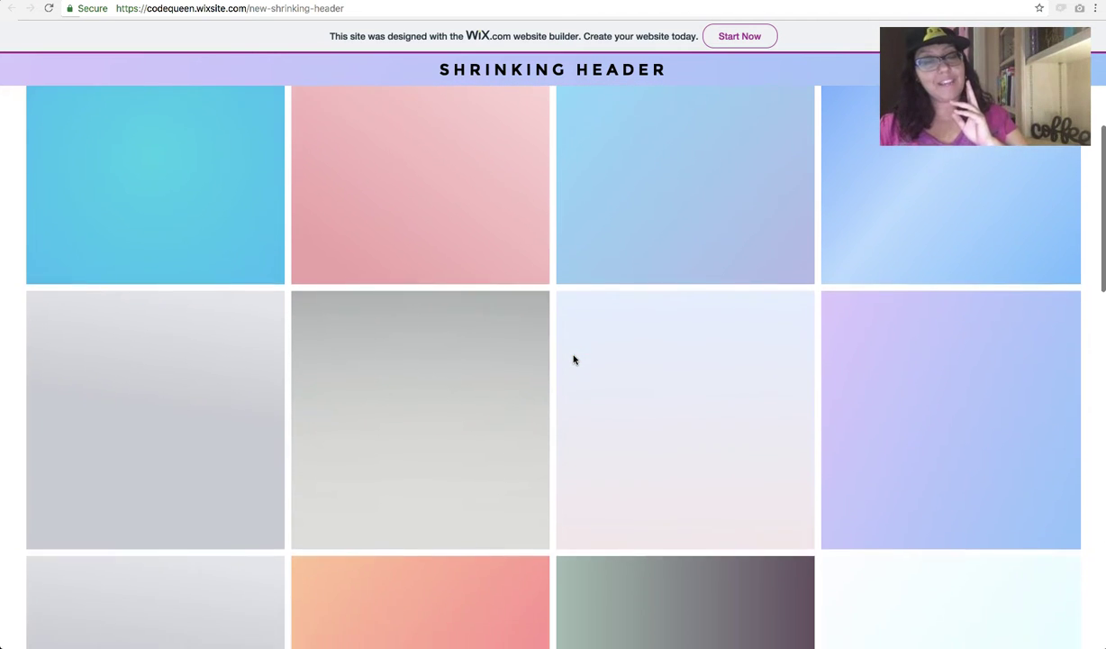
scroll(573, 359, "down", 4)
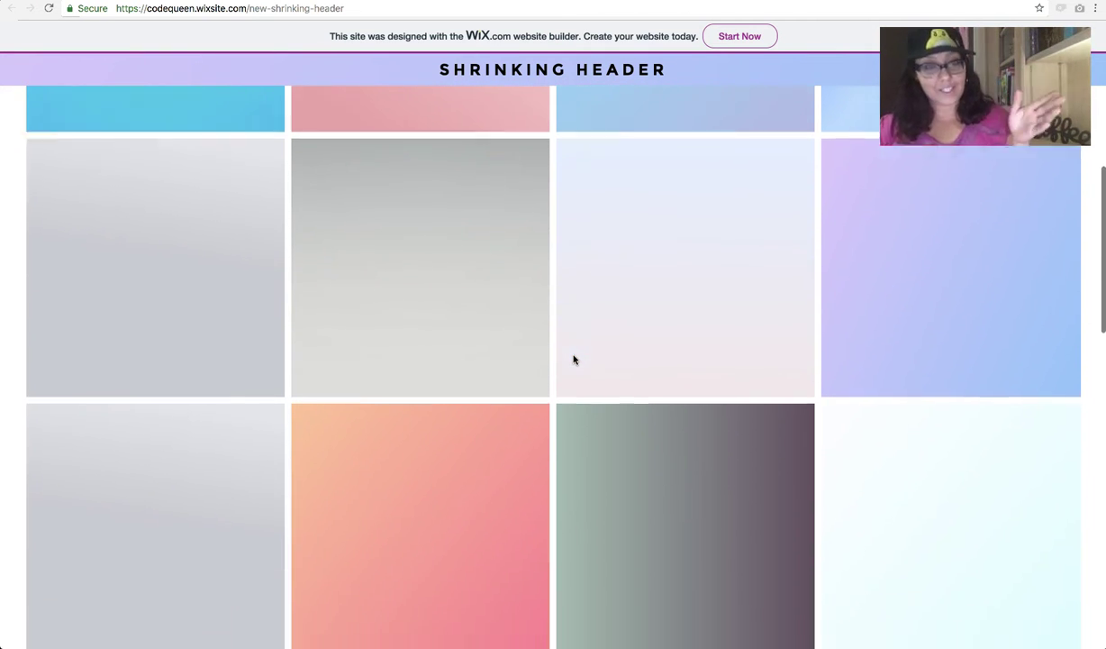
scroll(574, 360, "down", 7)
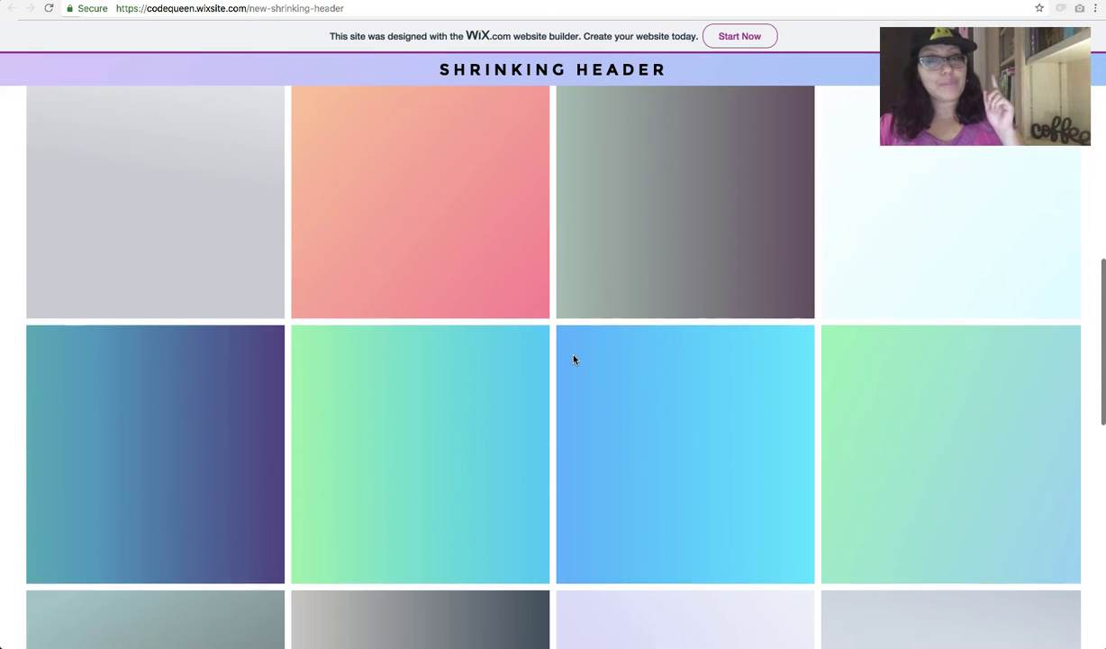
scroll(573, 360, "down", 8)
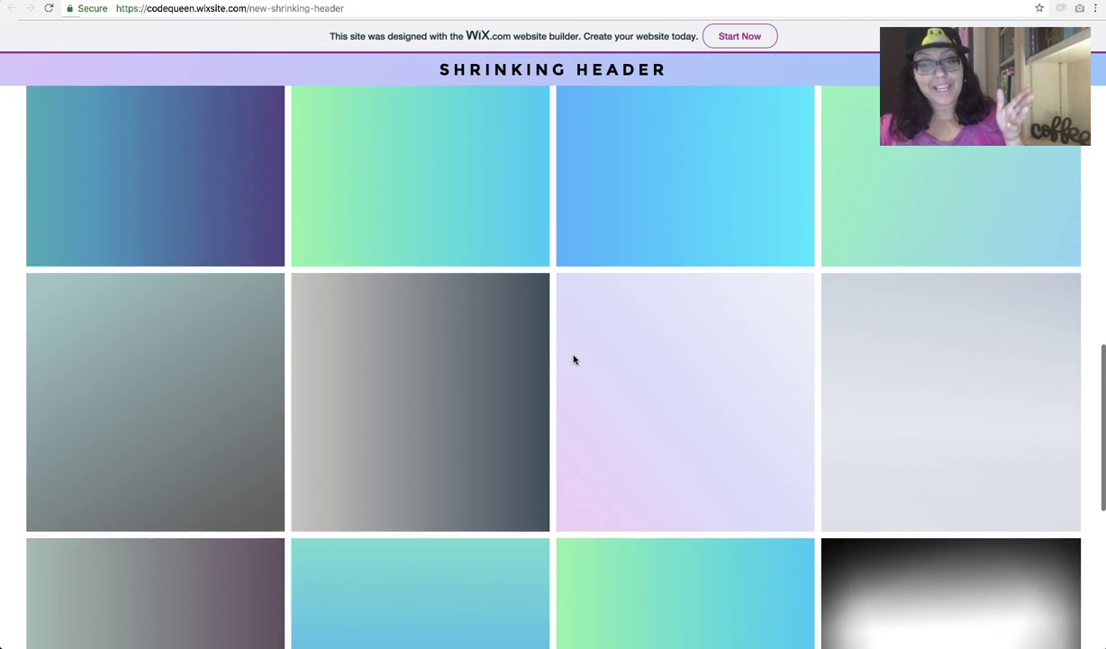
scroll(573, 360, "down", 5)
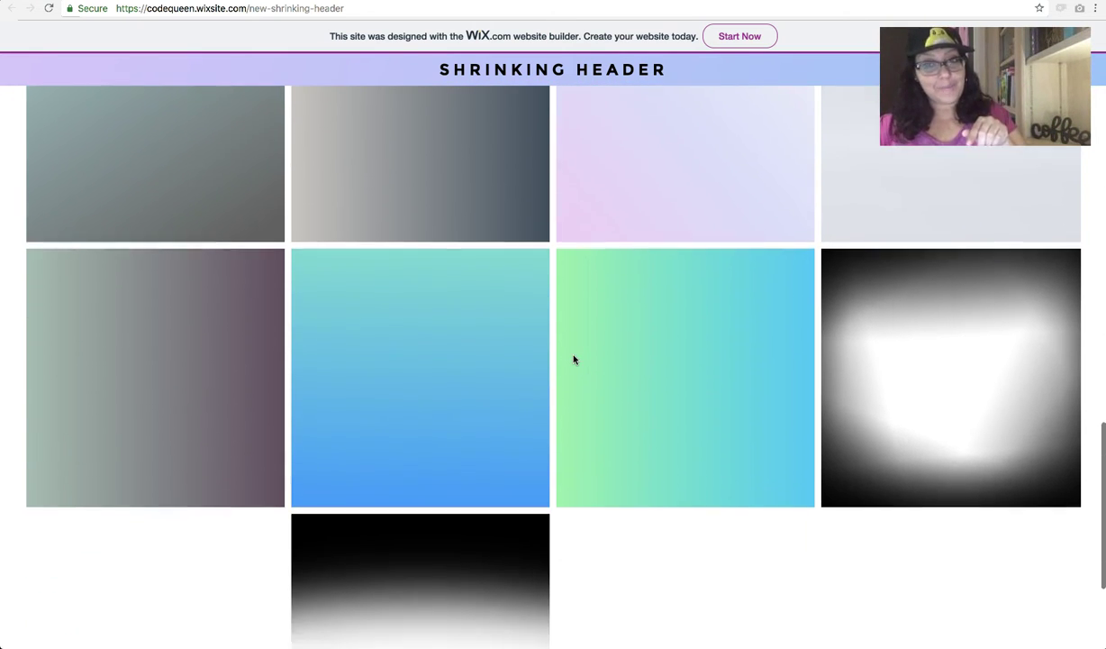
scroll(573, 359, "down", 3)
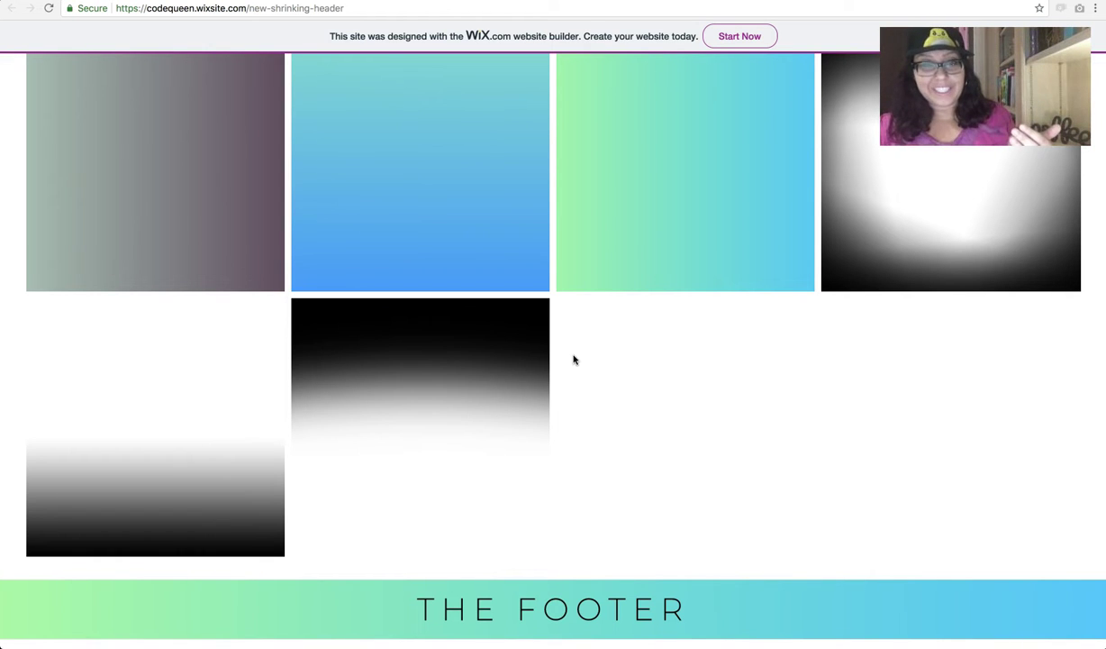
scroll(573, 359, "up", 3)
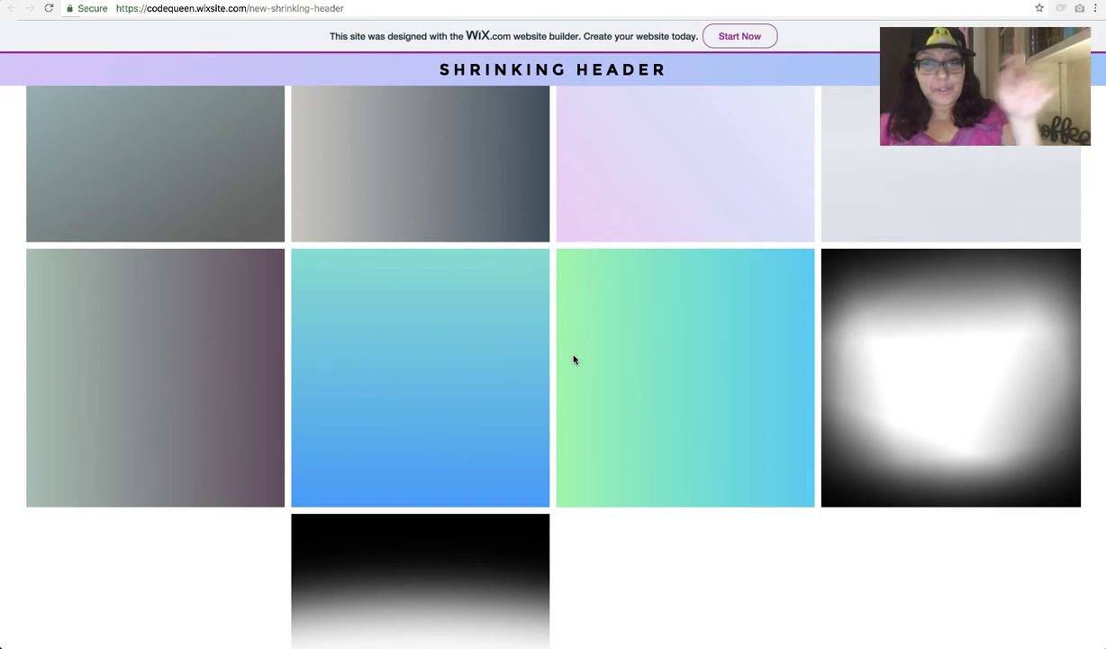
scroll(573, 360, "down", 3)
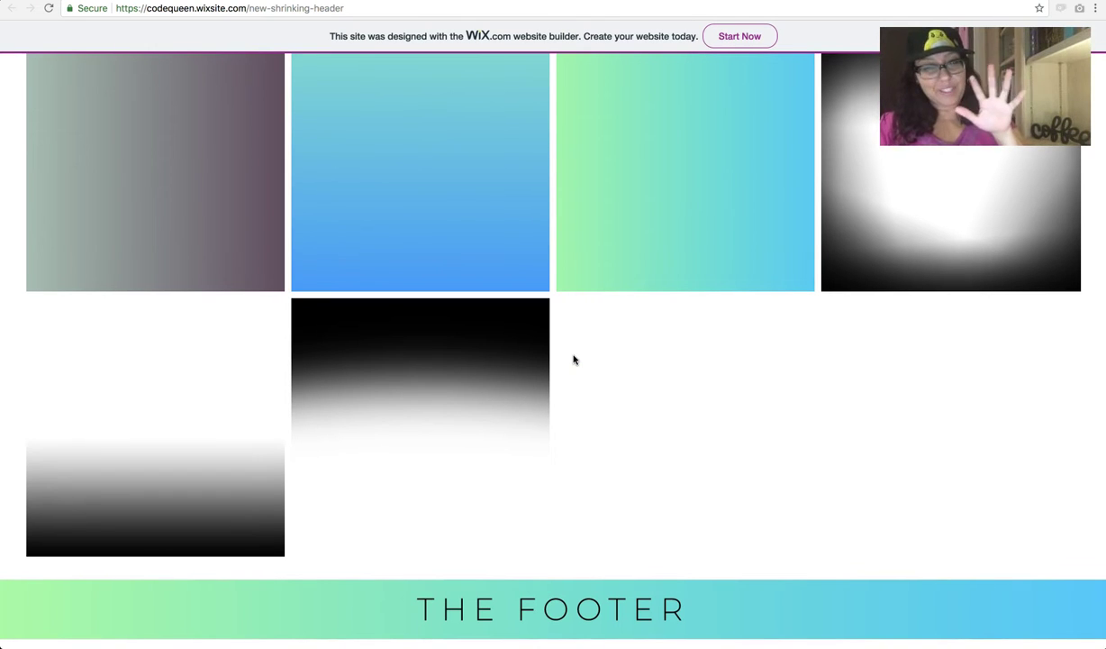
scroll(573, 359, "up", 3)
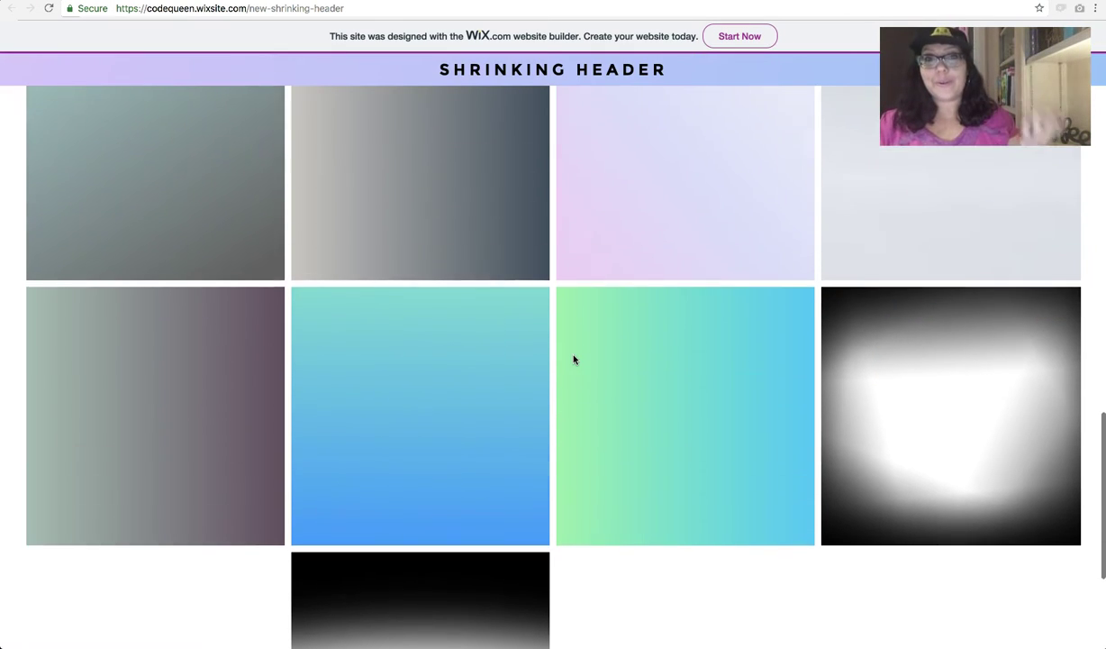
scroll(573, 360, "down", 3)
scroll(573, 359, "up", 15)
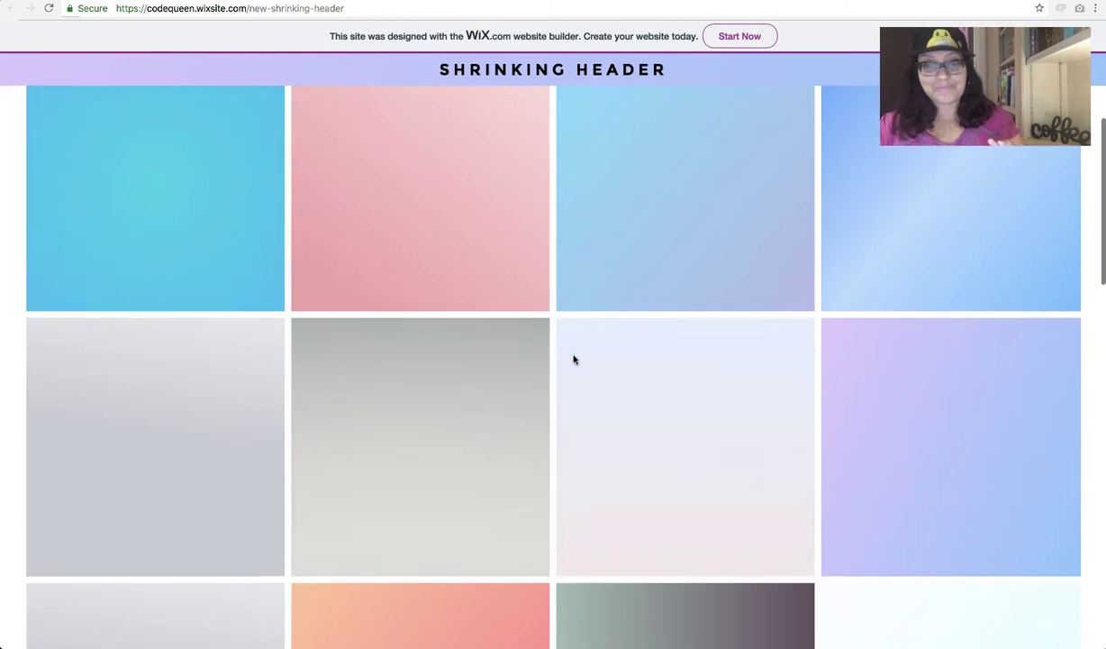
left_click(564, 24)
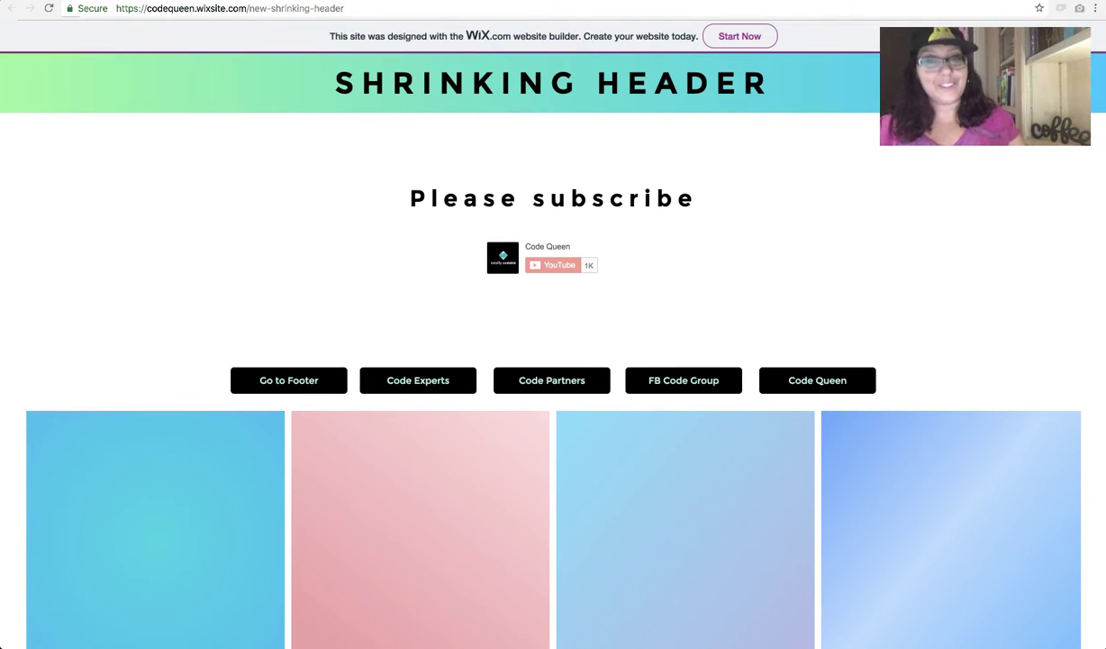
key("ctrl+Tab")
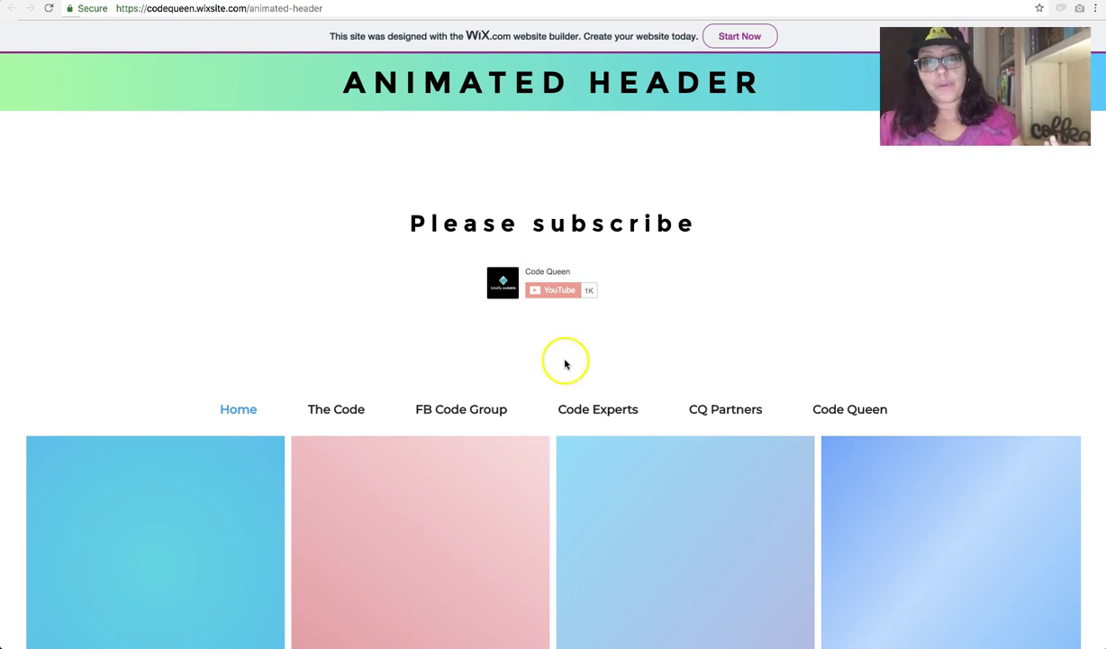
scroll(566, 363, "down", 5)
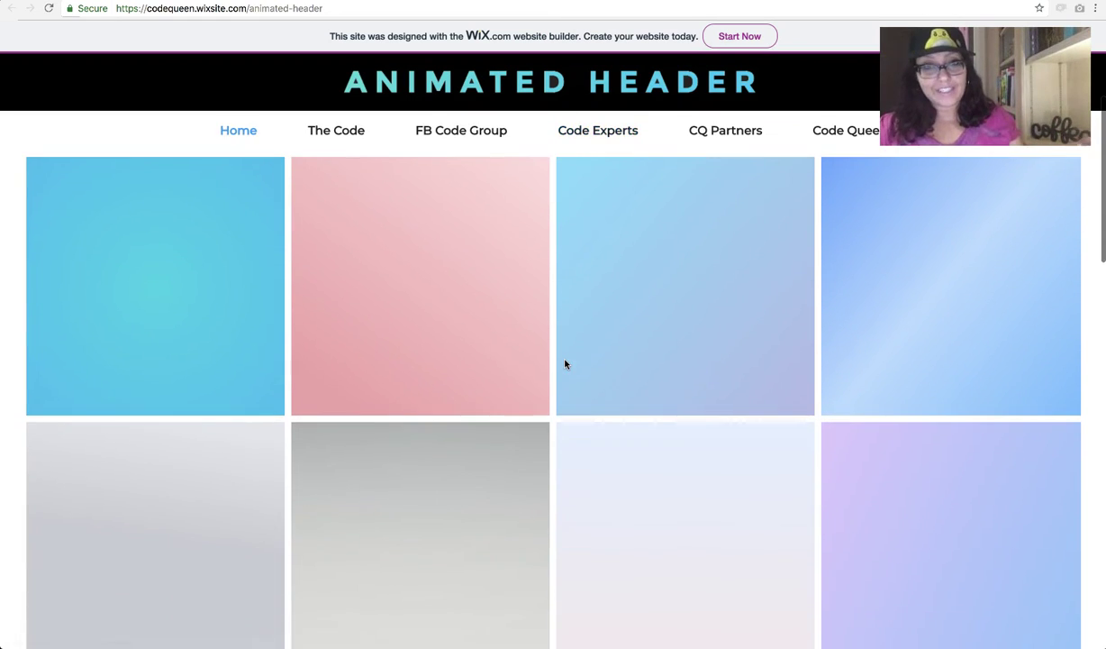
scroll(565, 364, "down", 5)
scroll(566, 363, "up", 10)
scroll(566, 363, "down", 5)
scroll(565, 363, "up", 5)
scroll(566, 363, "down", 1)
scroll(565, 363, "down", 3)
scroll(566, 363, "up", 3)
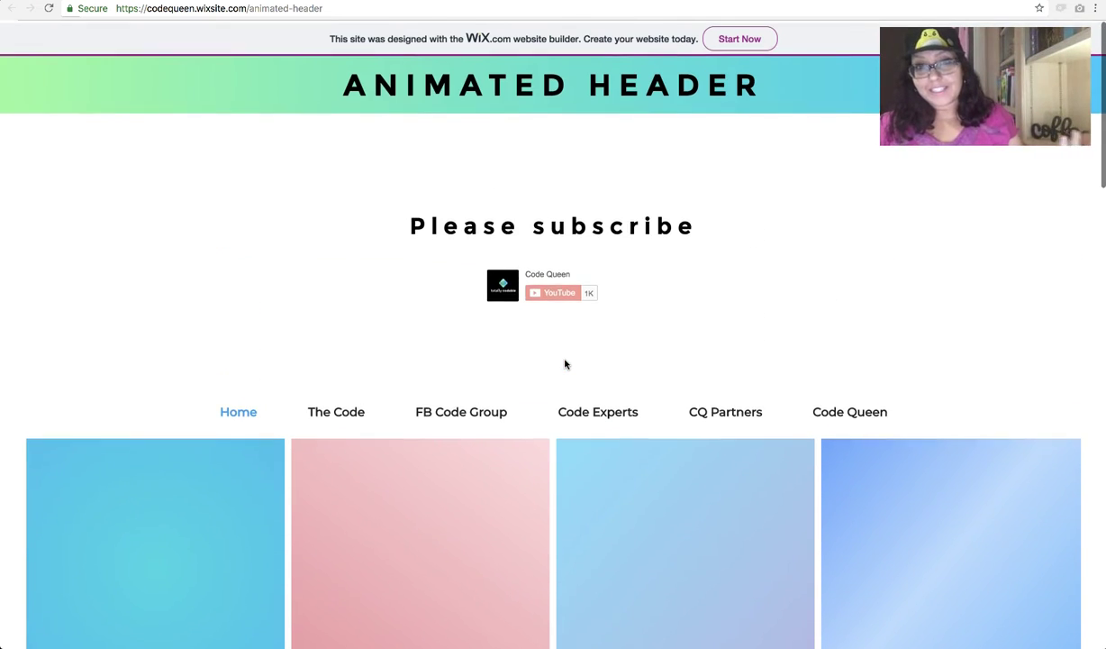
scroll(566, 363, "down", 3)
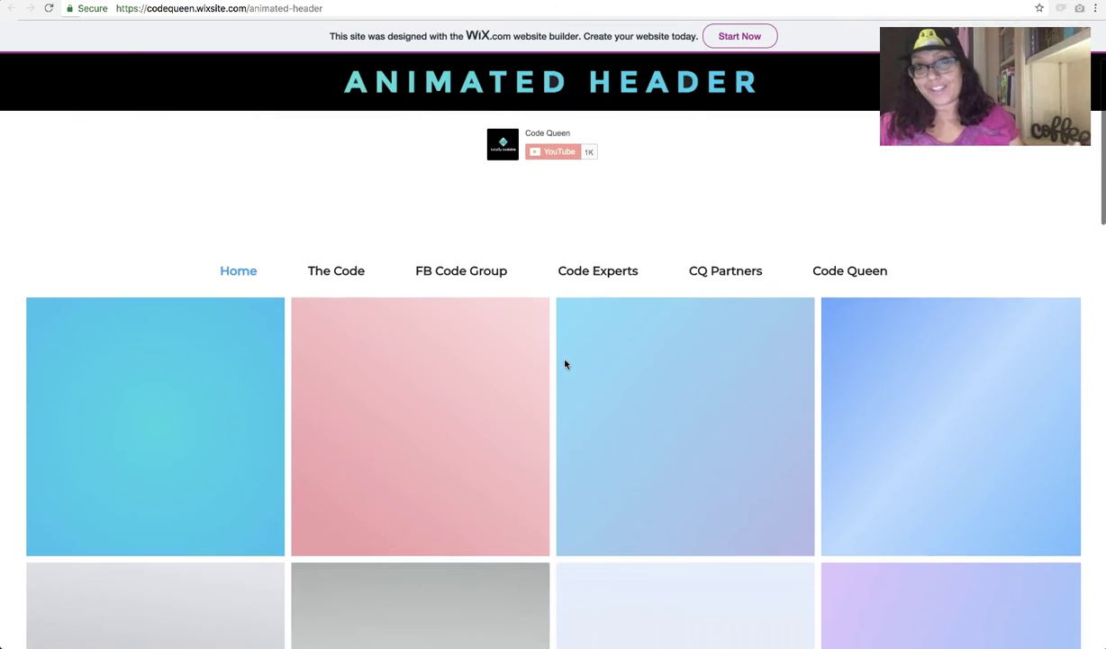
scroll(566, 363, "up", 3)
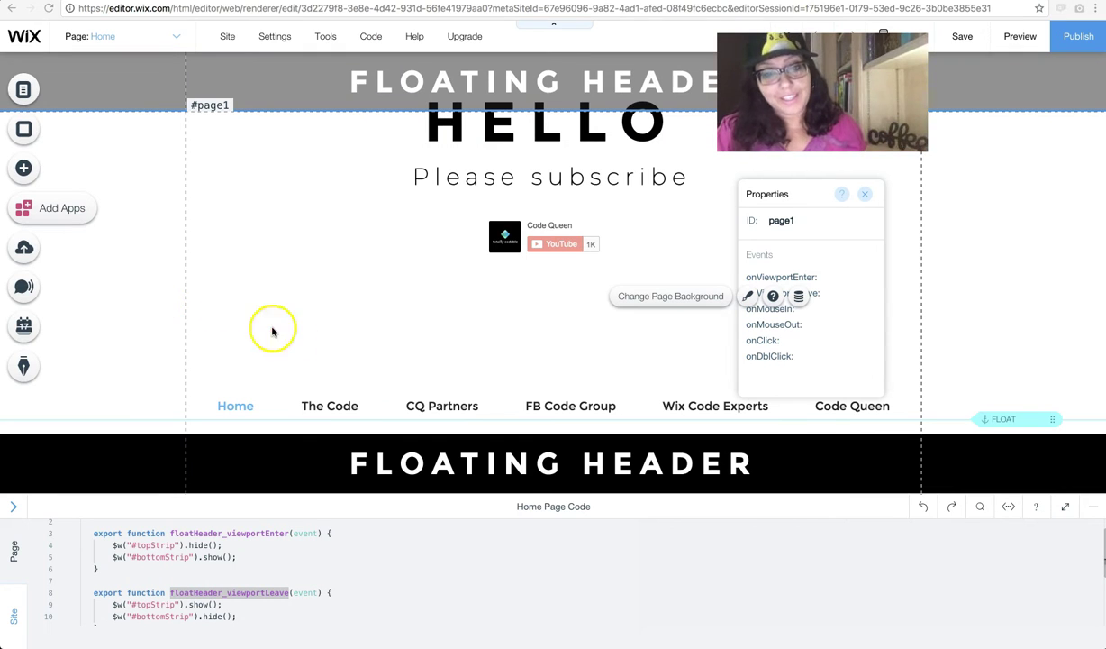
Step: Collapse the page code and drag the FLOATING HEADER topStrip out of the header, below the subtitle
left_click(1093, 506)
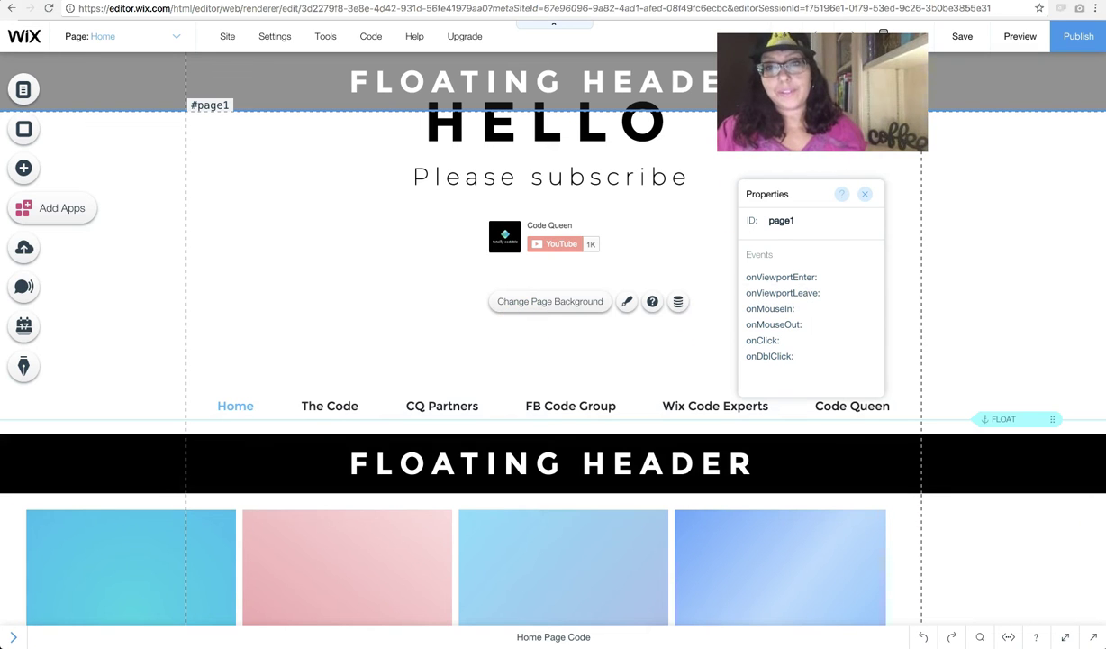
left_click(864, 198)
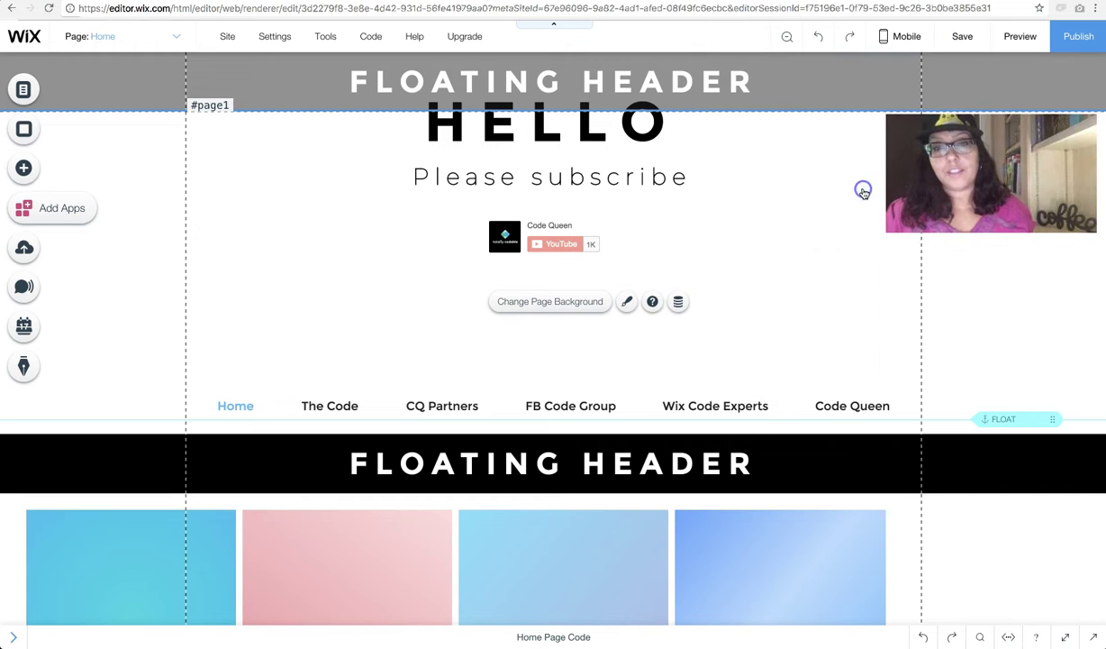
left_click(825, 92)
left_click_drag(826, 92, 706, 303)
Step: Review the site header's Design and Settings panels to check its Freeze Header option
left_click(728, 70)
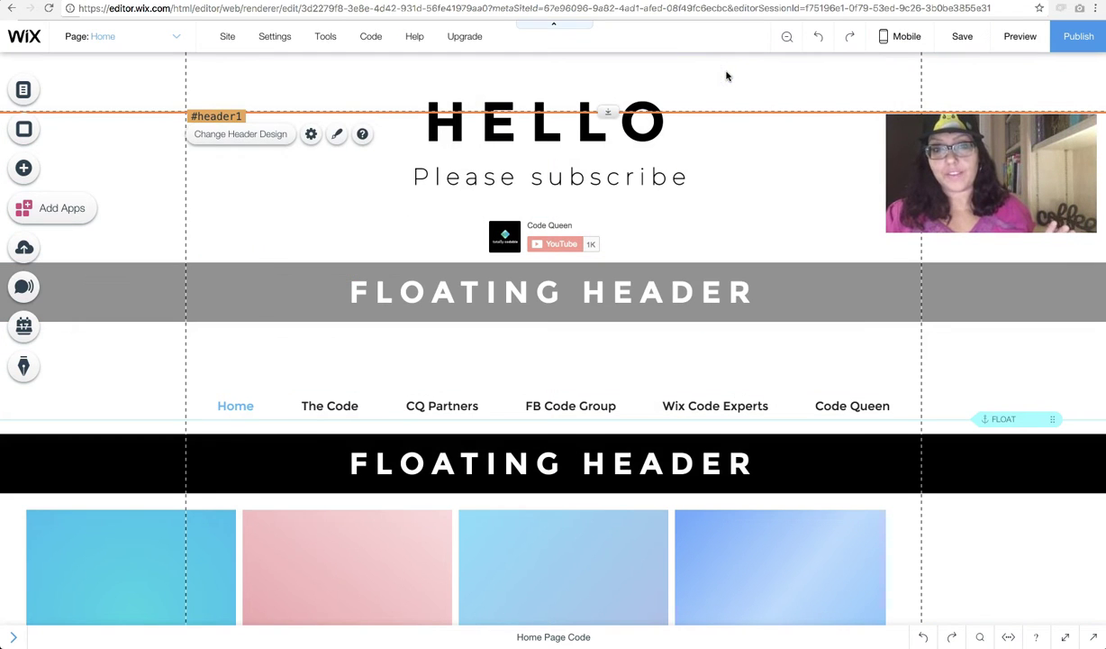
right_click(277, 94)
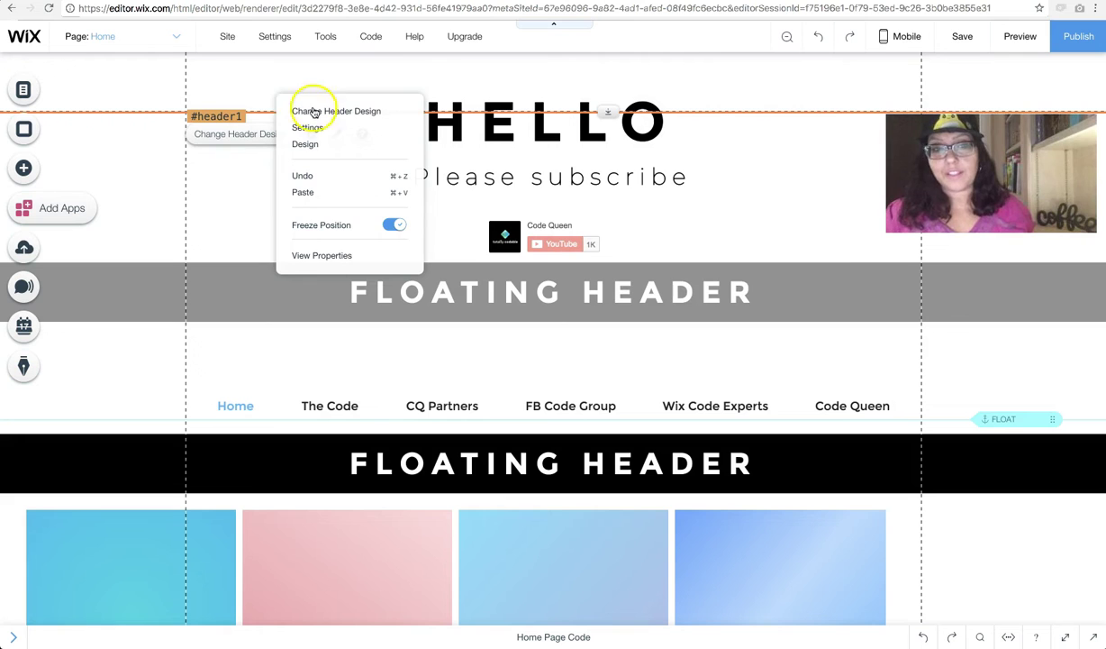
left_click(276, 71)
left_click(336, 134)
left_click(354, 178)
left_click(310, 134)
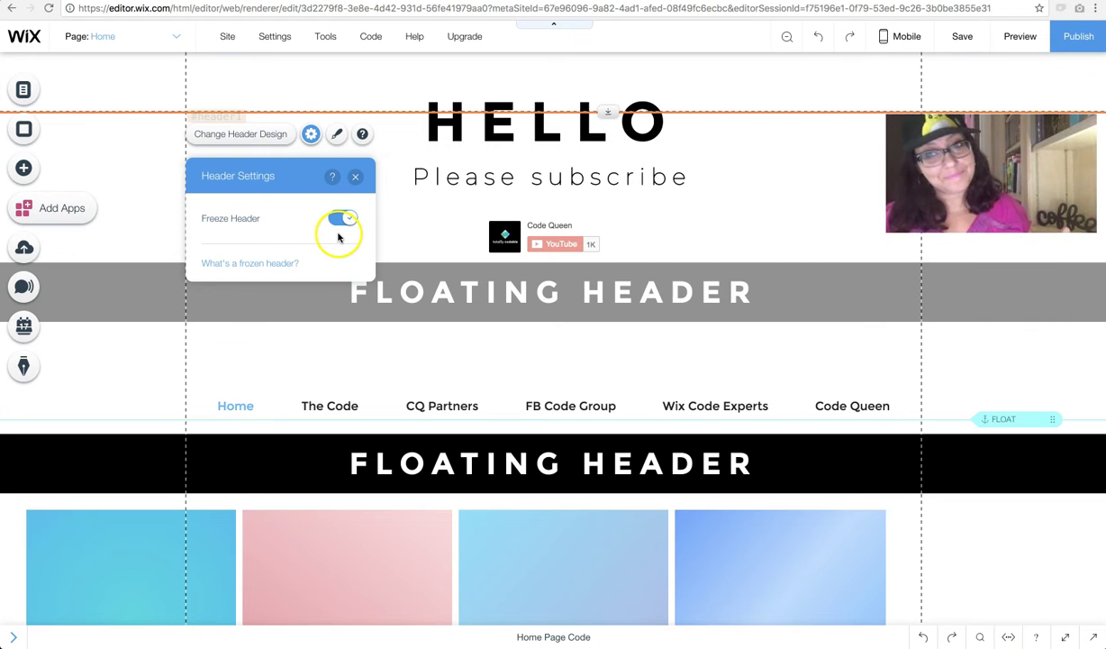
left_click(355, 177)
left_click(291, 291)
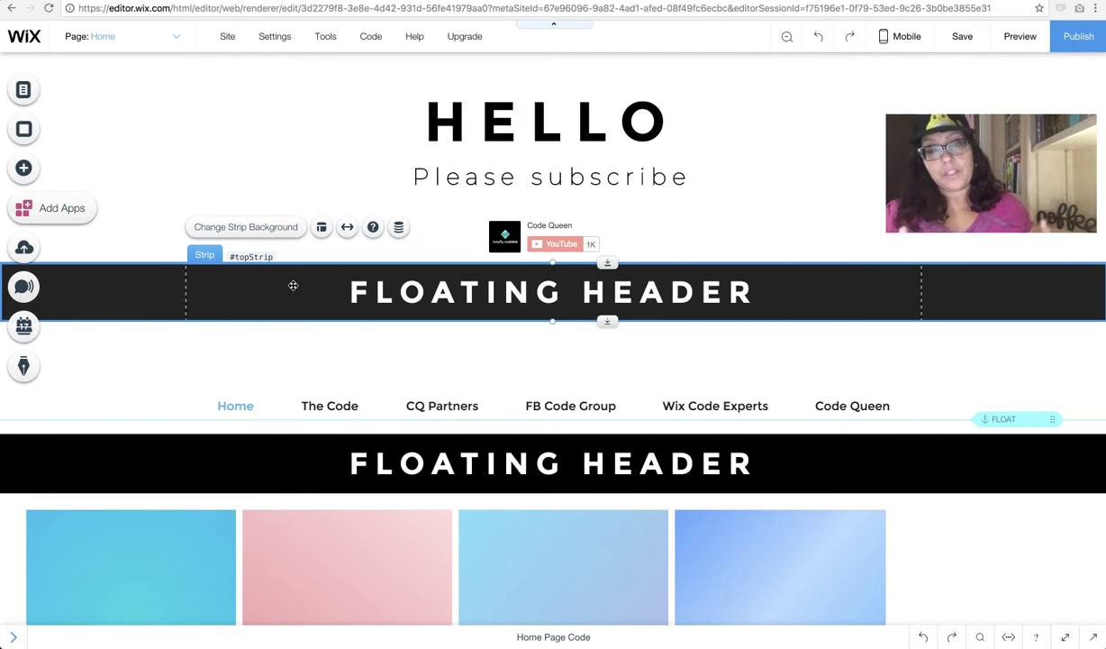
Step: Set the FLOATING HEADER topStrip to Hidden on load and drag it back to the top of the header
left_click(285, 343)
left_click(275, 280)
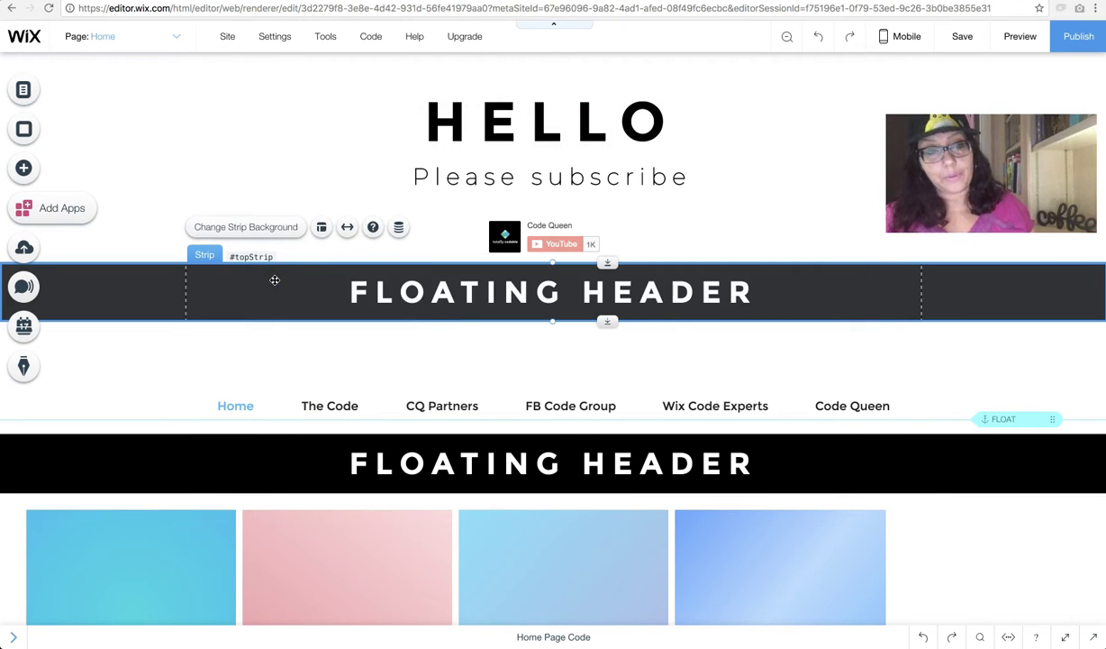
right_click(275, 280)
left_click(346, 404)
left_click_drag(990, 102, 505, 187)
left_click(463, 231)
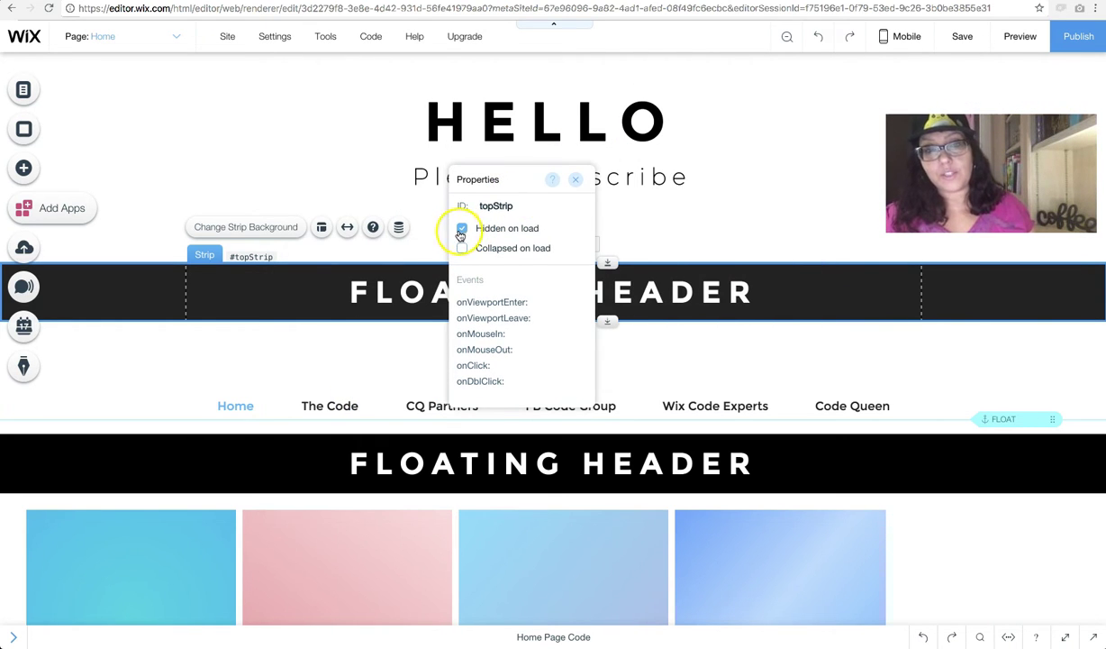
left_click(581, 182)
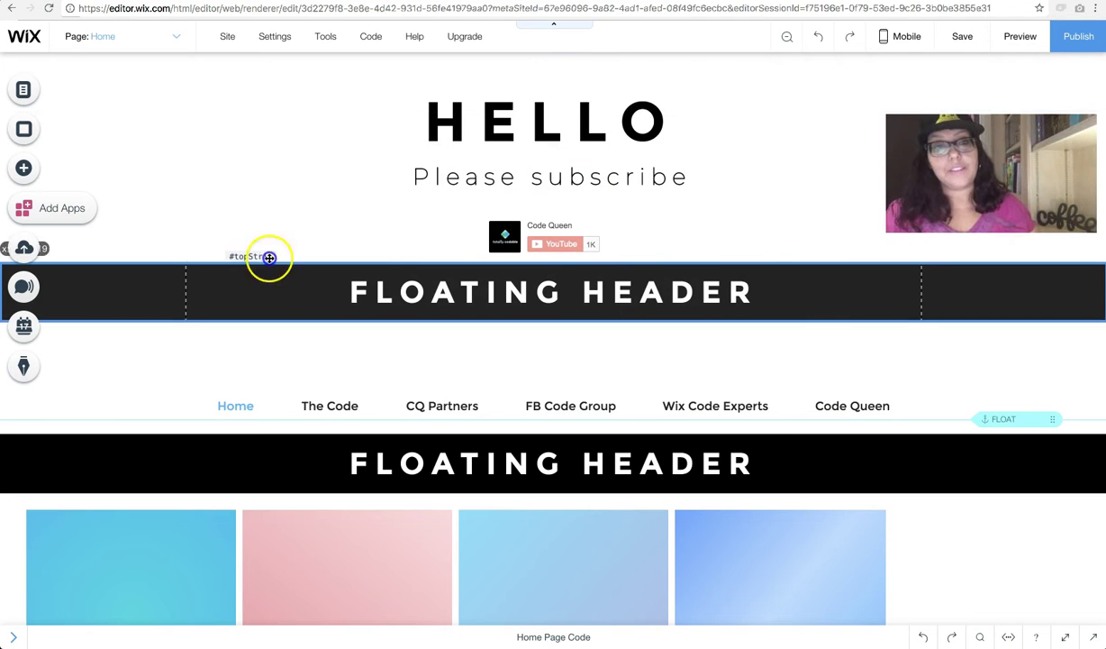
left_click_drag(274, 231, 297, 77)
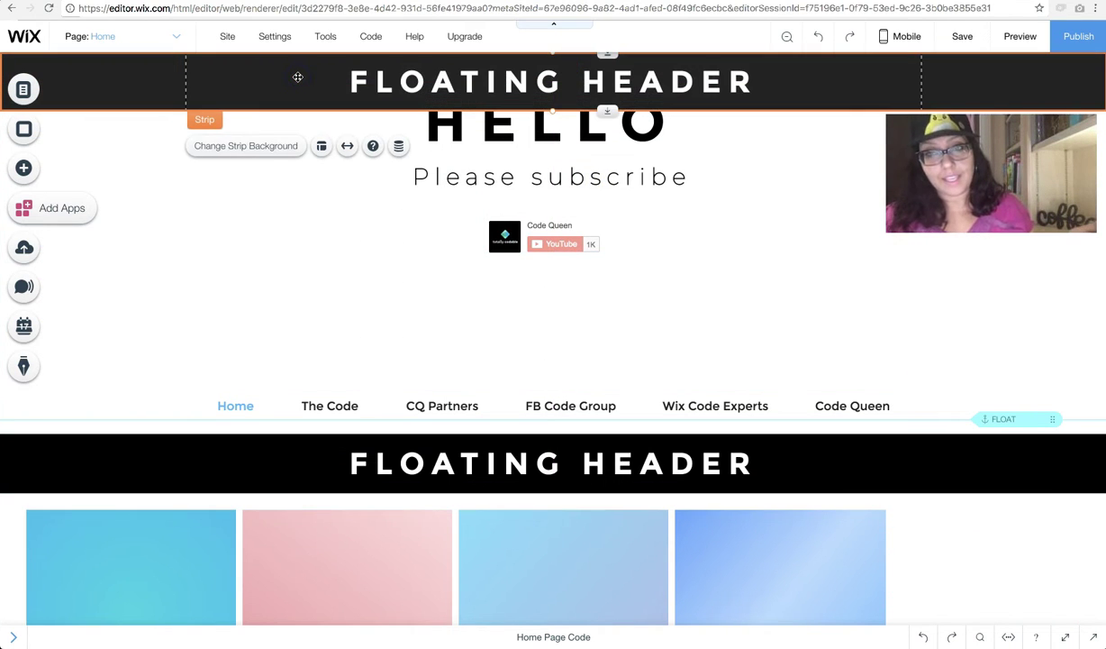
Step: Add an anchor from Add > More and position it level with the menu
left_click(25, 171)
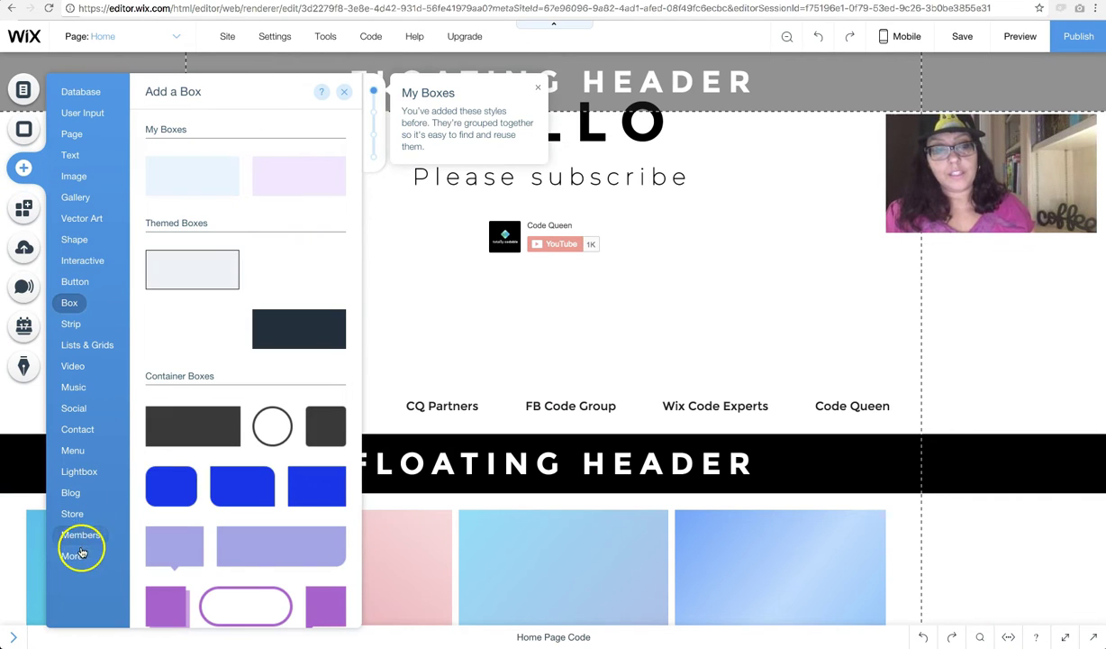
mouse_move(74, 558)
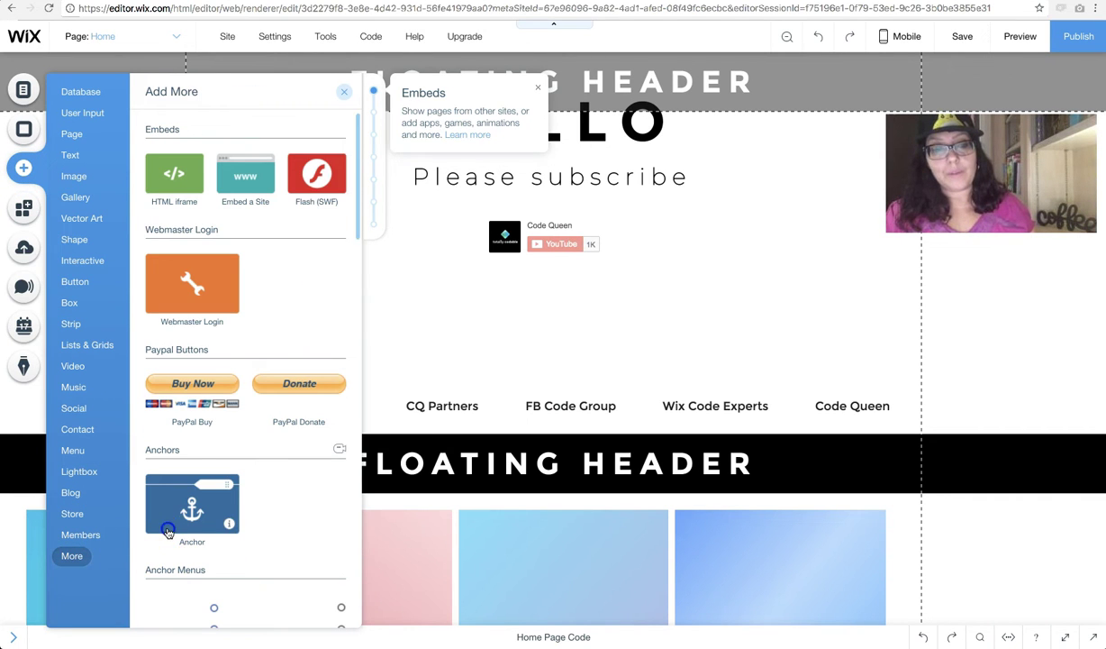
left_click_drag(167, 525, 630, 375)
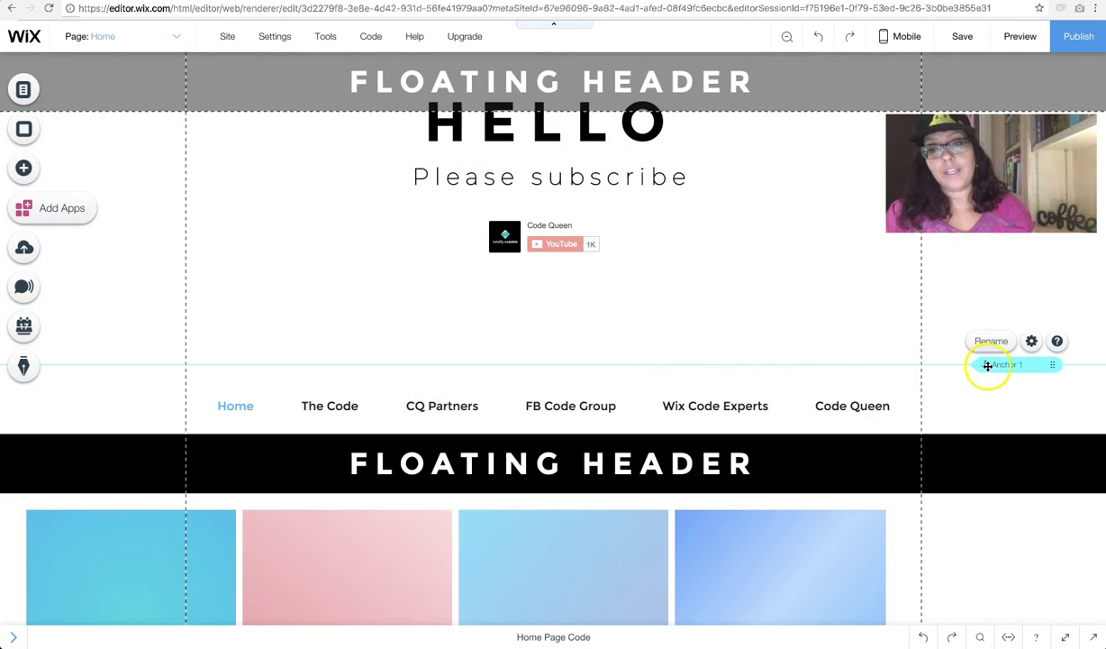
left_click_drag(987, 366, 1003, 410)
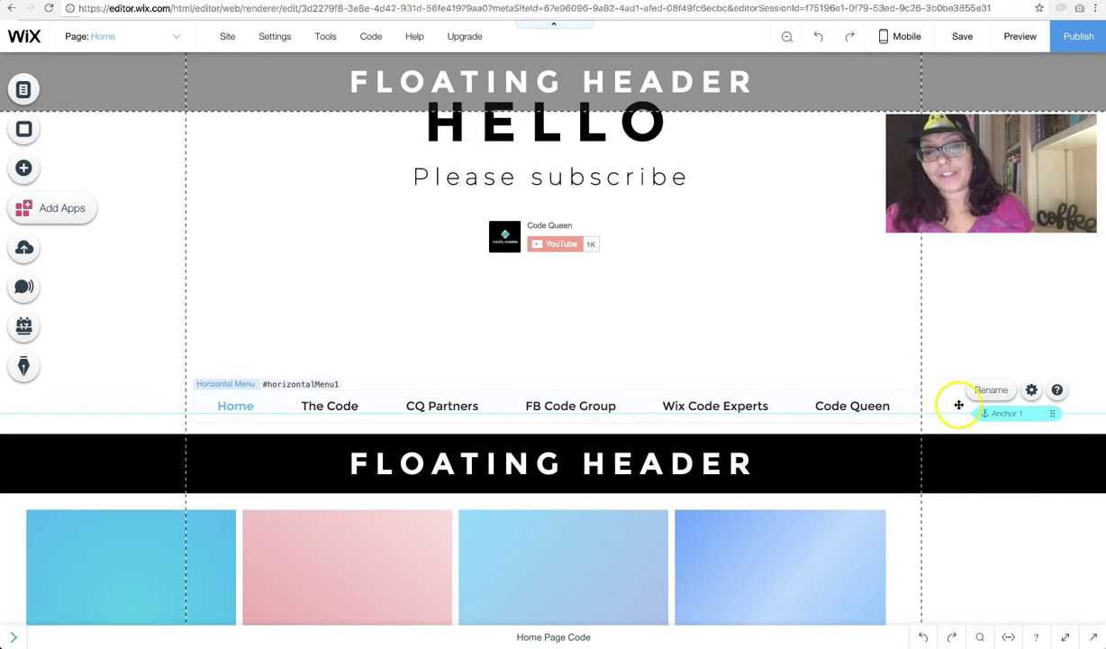
Step: Create empty anchor1_viewportEnter and anchor1_viewportLeave handlers from the anchor's properties
right_click(1003, 412)
left_click(912, 392)
left_click_drag(988, 87, 693, 131)
left_click(769, 242)
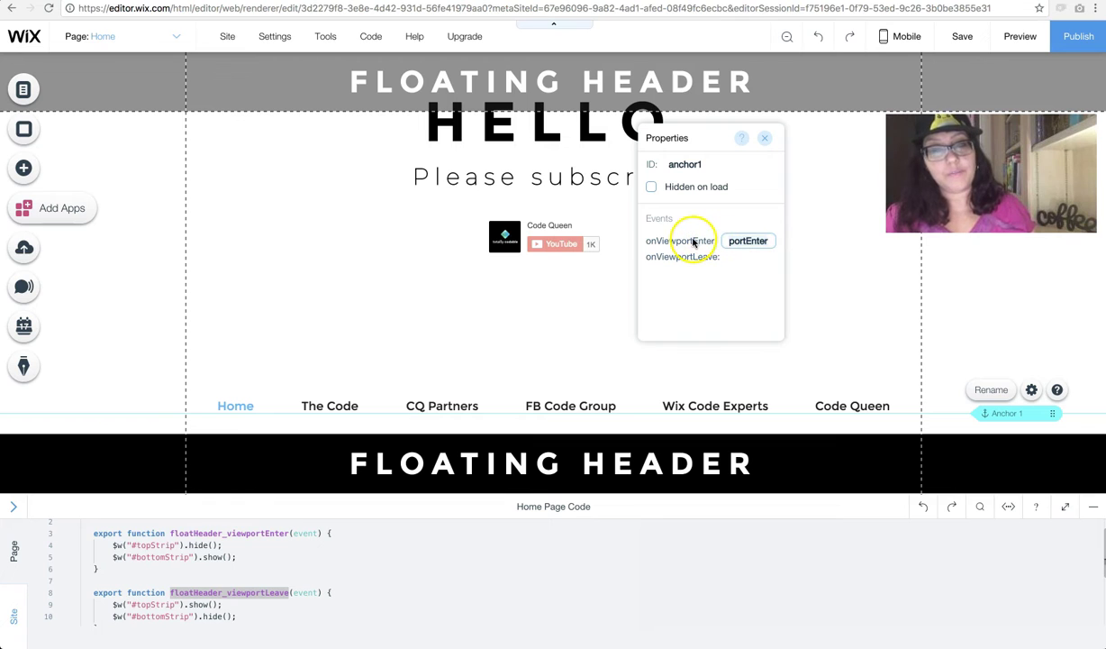
left_click(772, 259)
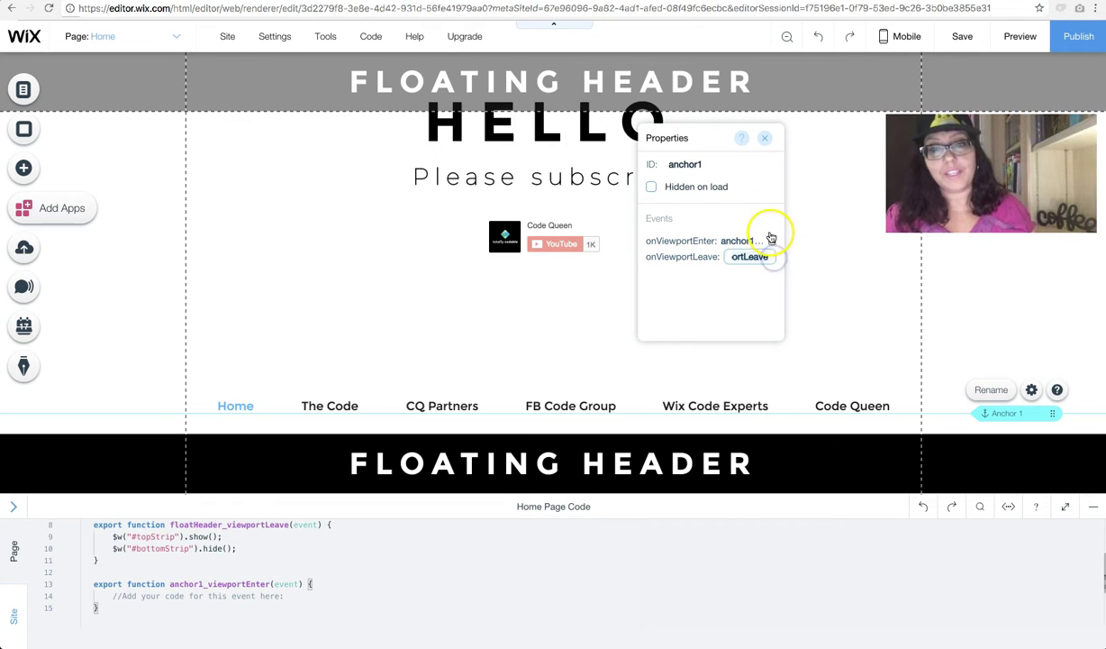
left_click(713, 290)
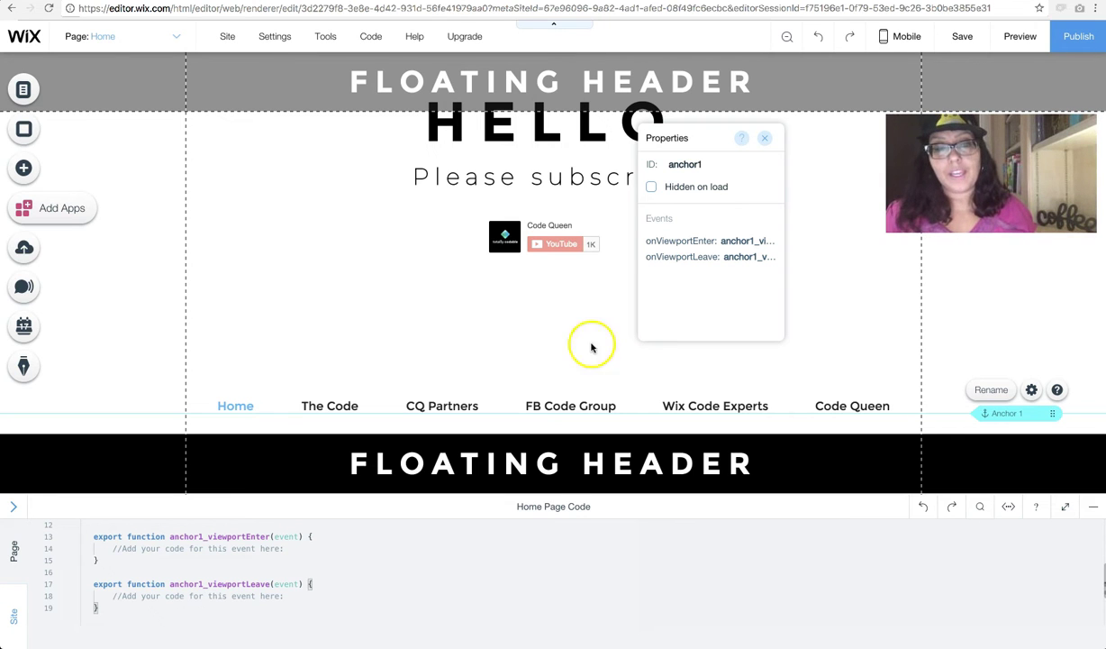
left_click(764, 138)
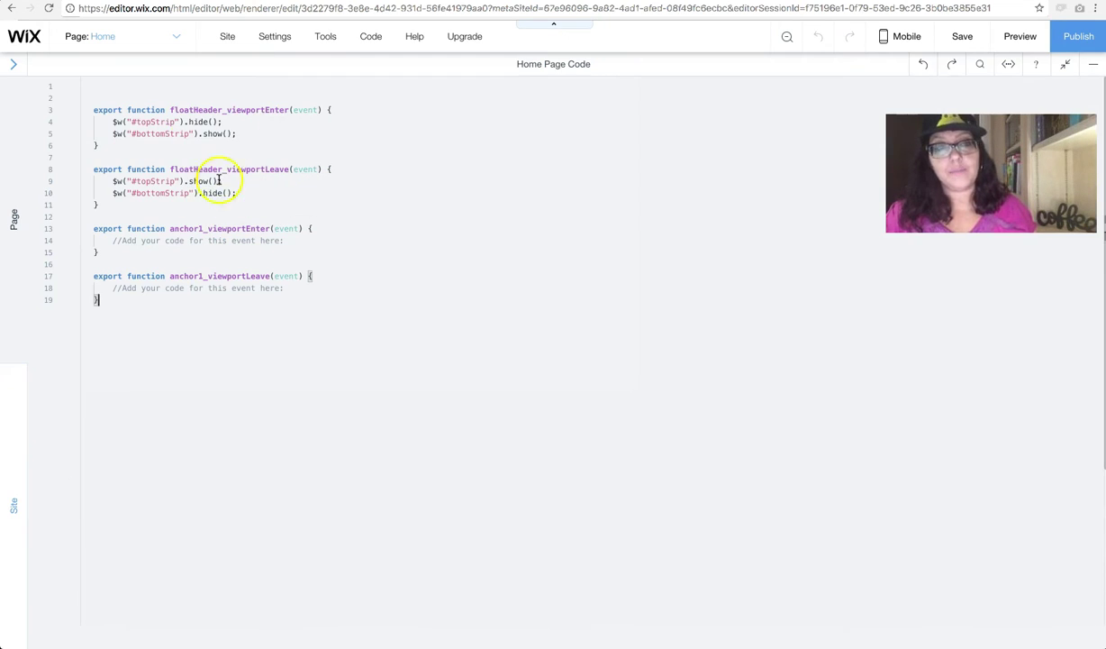
Step: Walk through floatHeader_viewportEnter and floatHeader_viewportLeave toggling topStrip, then collapse the code panel
left_click(245, 145)
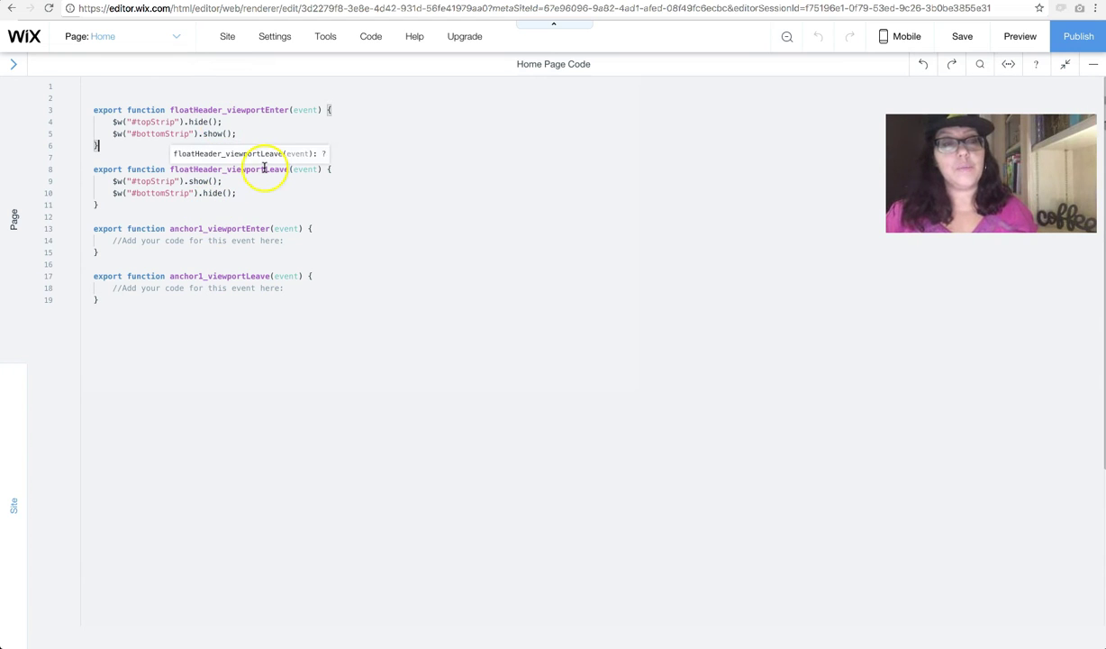
double_click(230, 110)
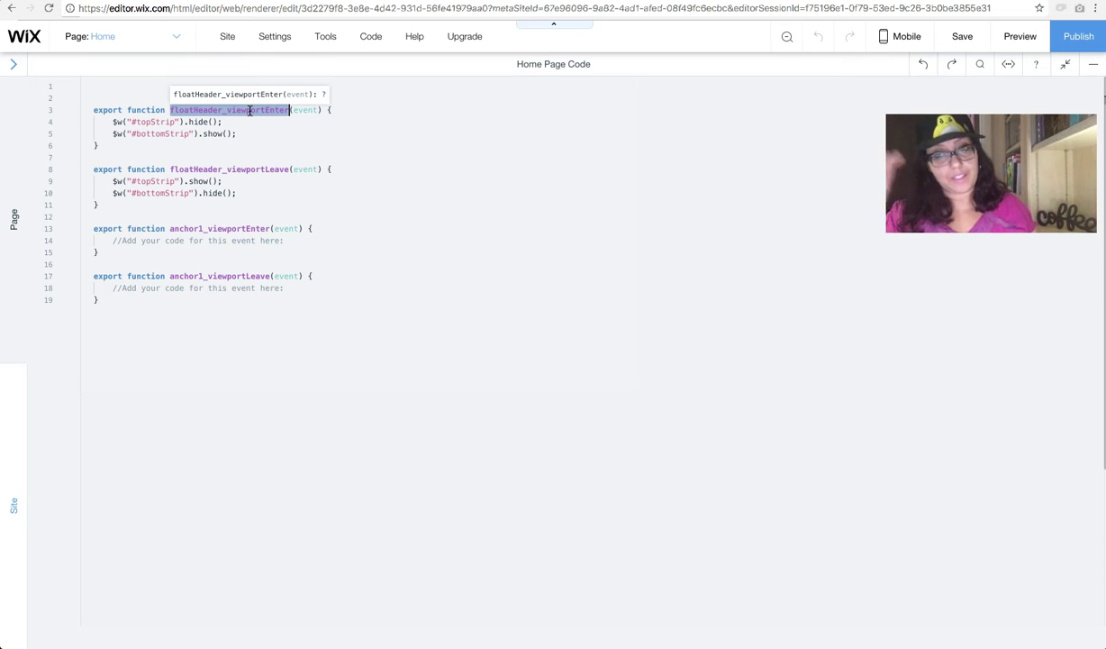
left_click(145, 120)
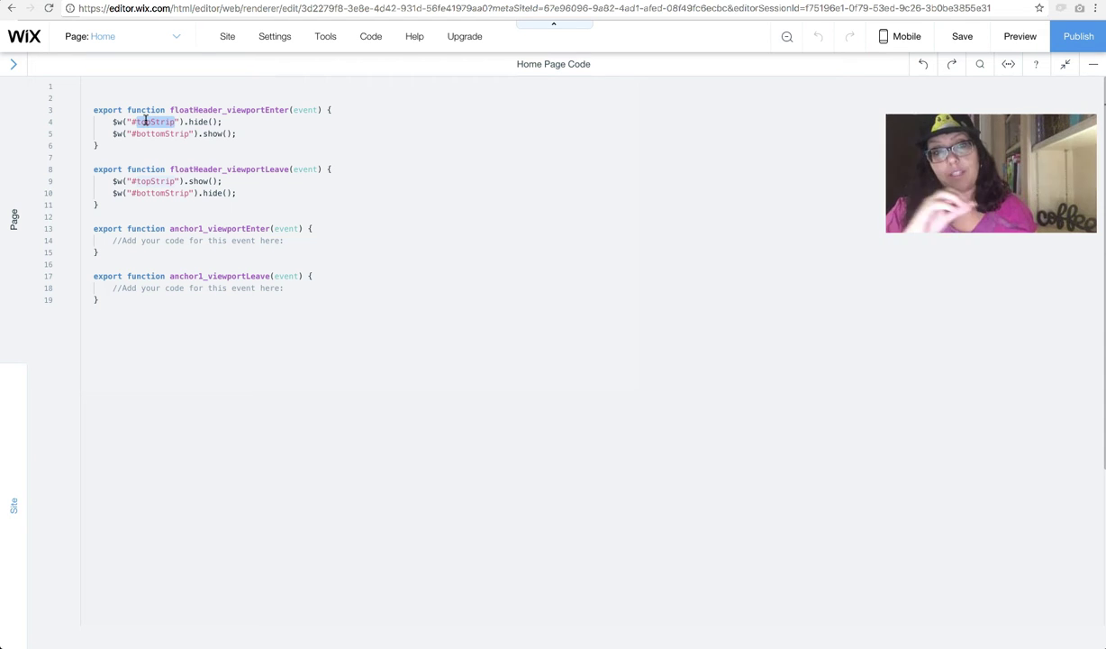
double_click(281, 169)
left_click(146, 182)
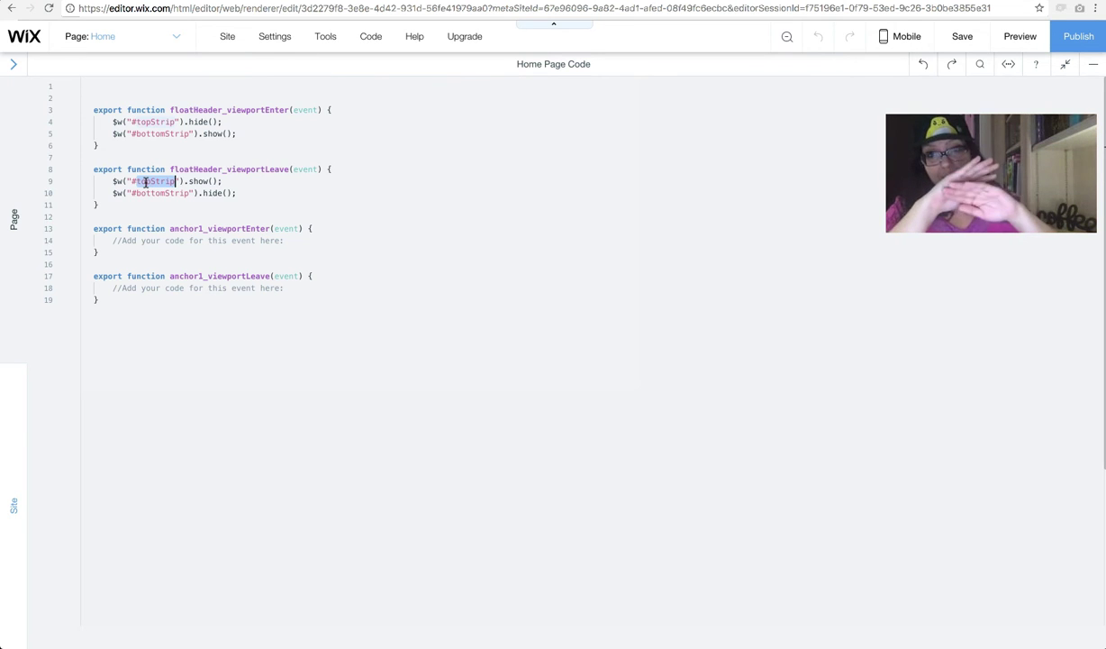
left_click(174, 208)
left_click(1066, 64)
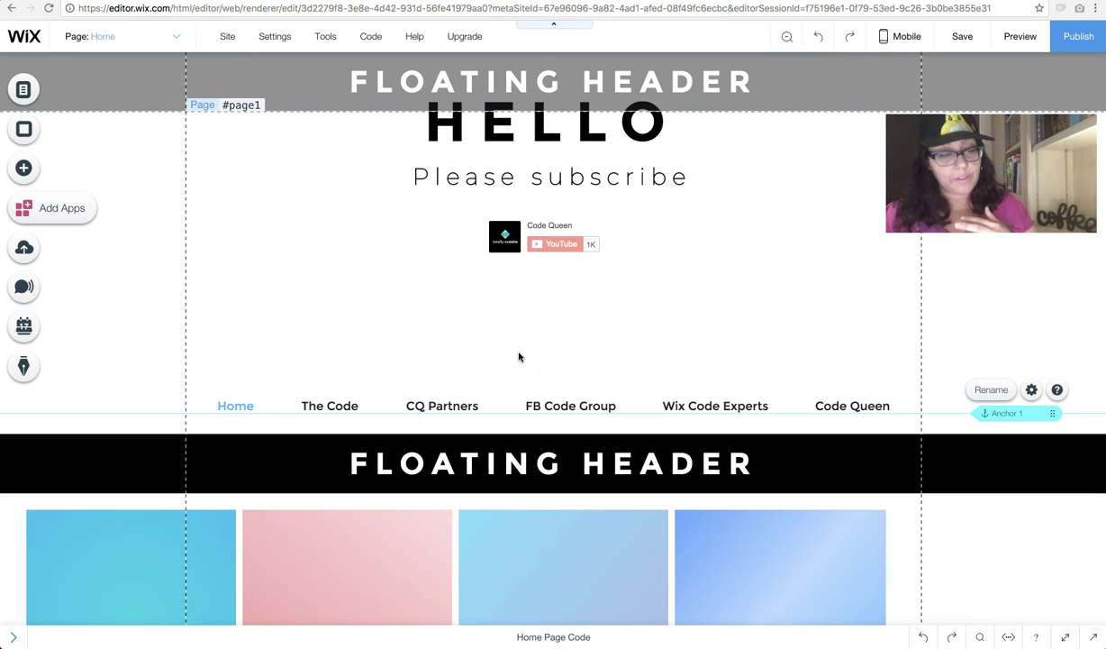
Step: Switch to The Code page and expand its page code panel to full size
left_click(23, 89)
left_click(207, 158)
left_click(605, 195)
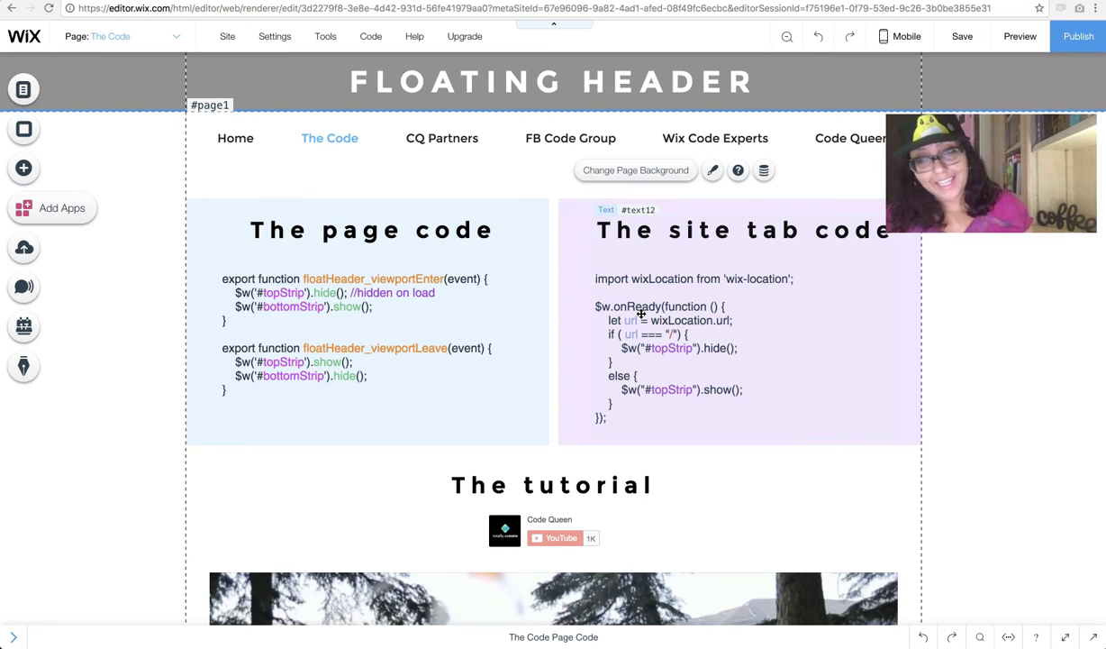
left_click(1065, 637)
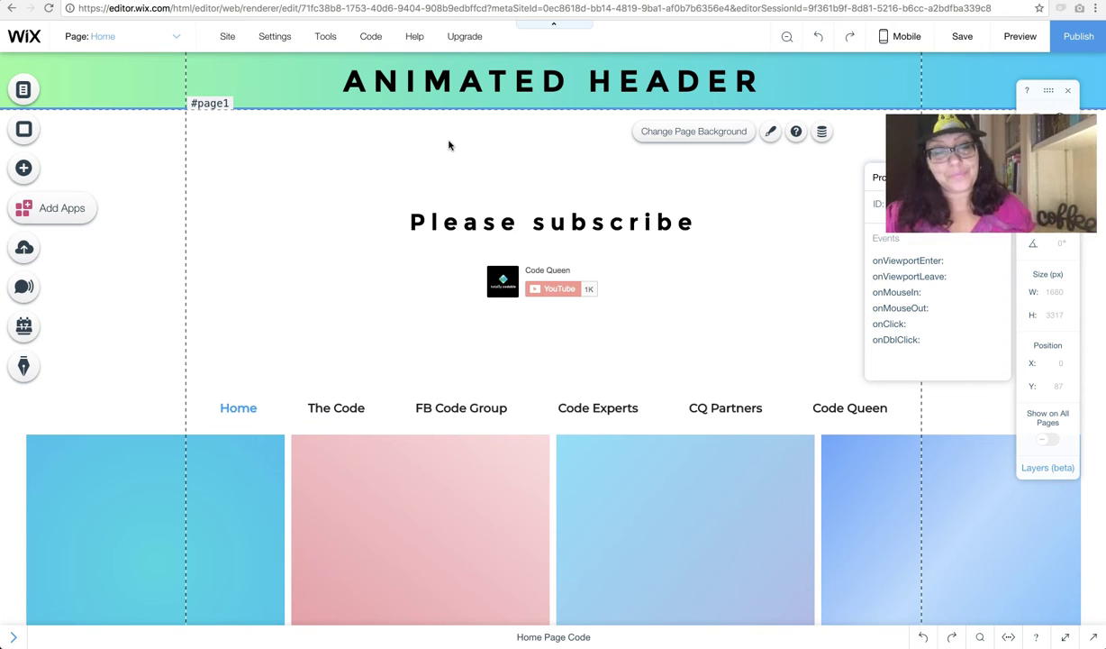
Step: Expand the code panel to view the Site code tab, then collapse it
left_click(1066, 637)
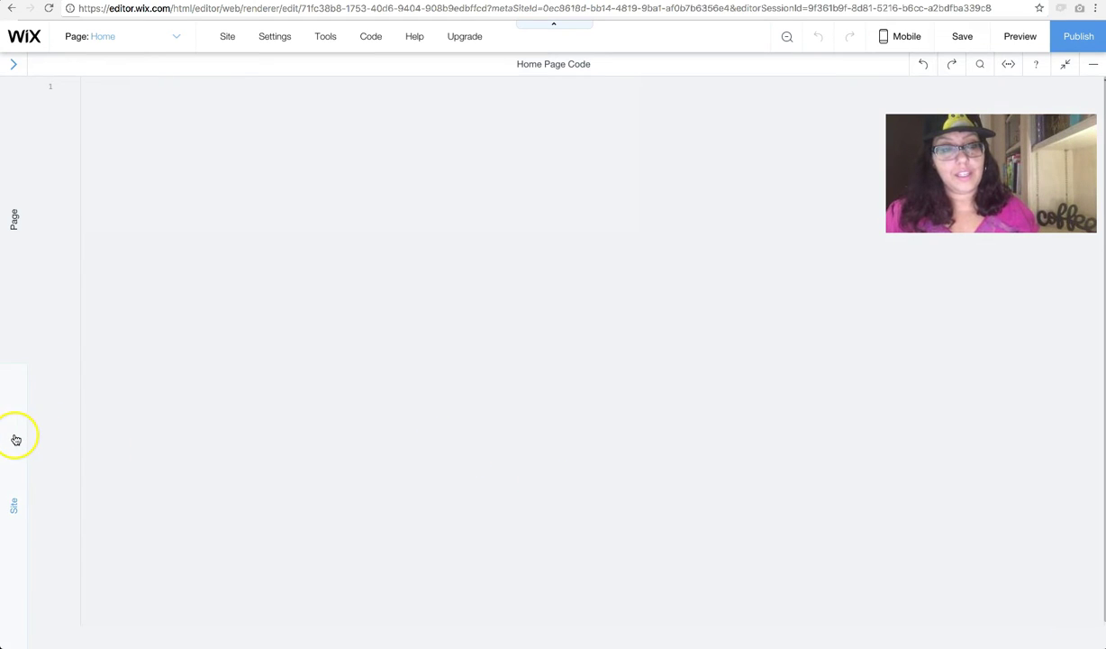
left_click(17, 440)
left_click(13, 64)
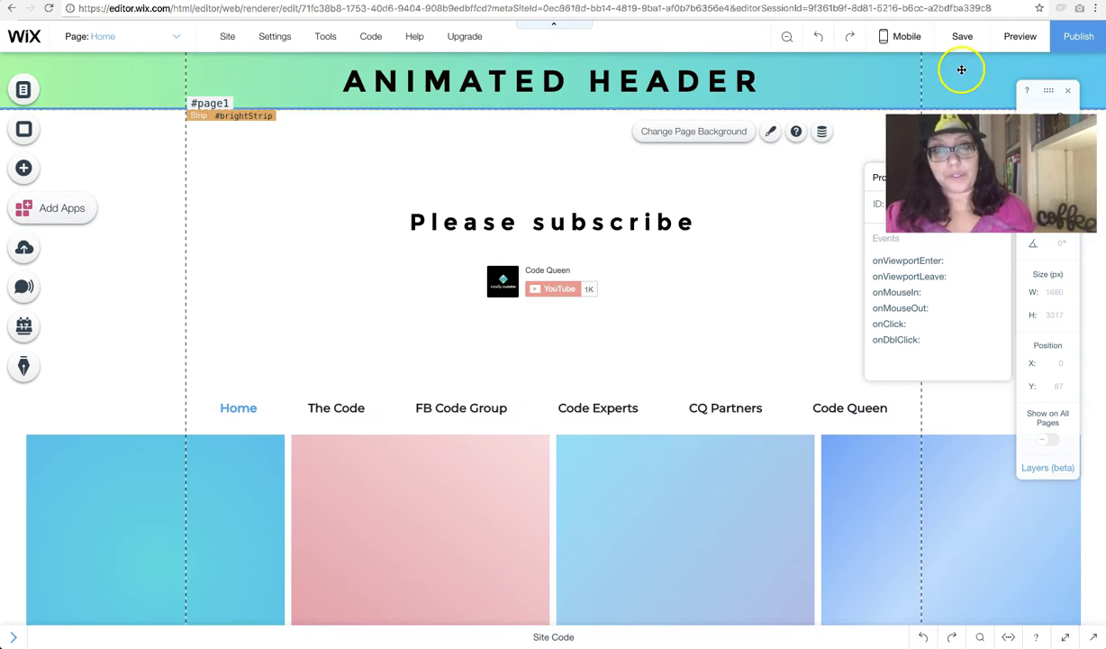
Step: Drag the gradient and black strips down out of the header and confirm Freeze Header is on
left_click(894, 73)
left_click_drag(894, 74, 817, 182)
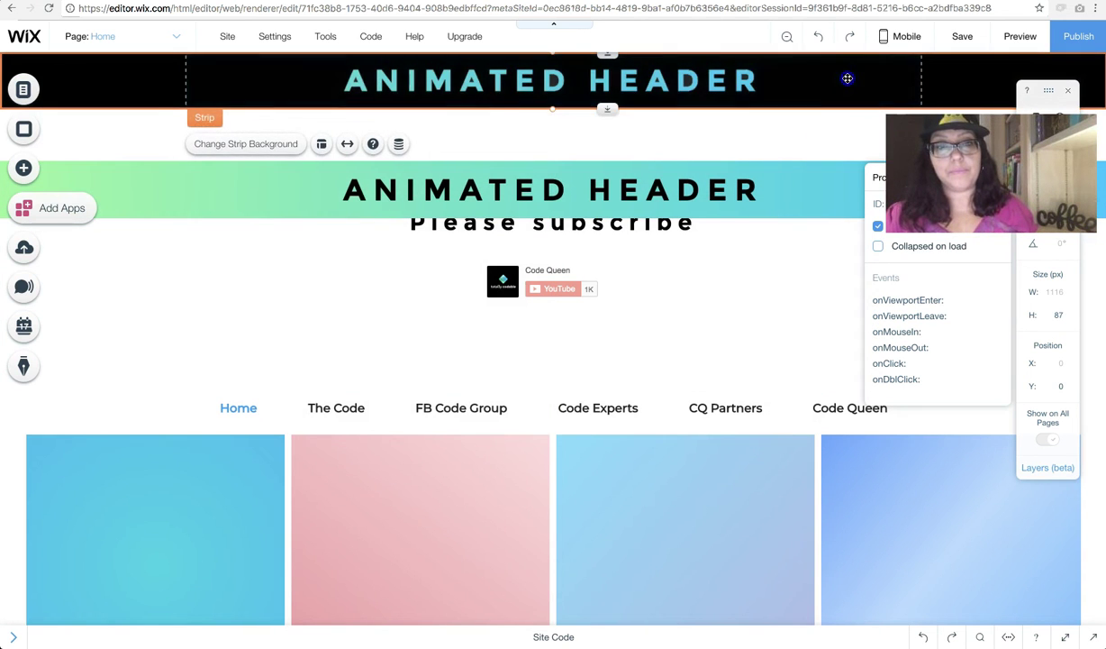
left_click_drag(847, 77, 794, 290)
left_click(571, 78)
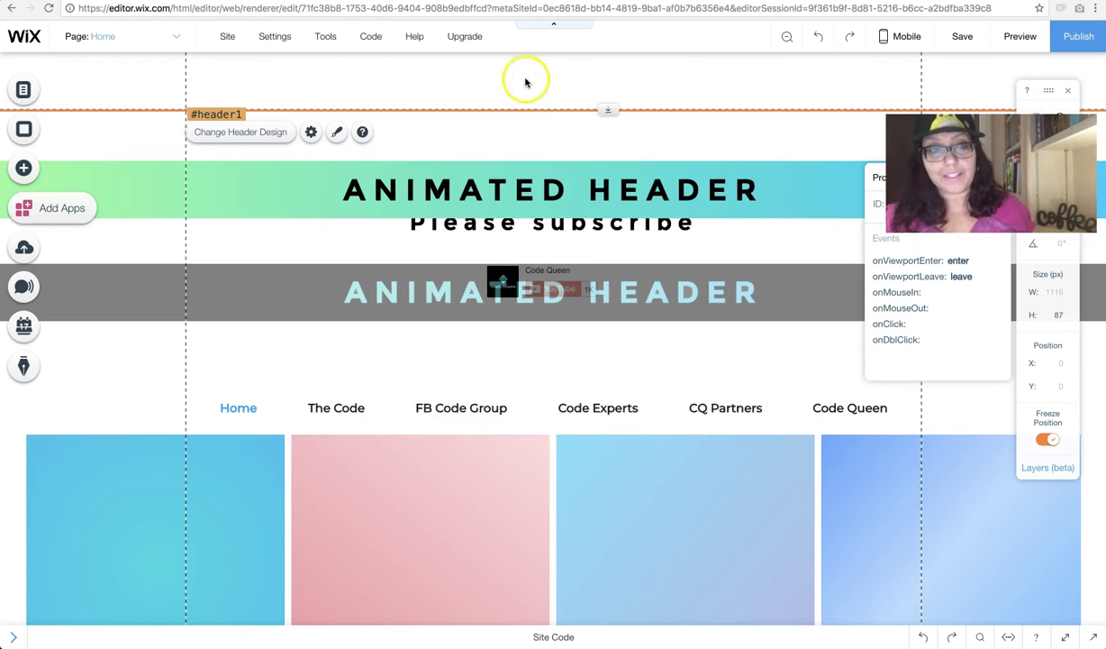
left_click(311, 132)
left_click(327, 229)
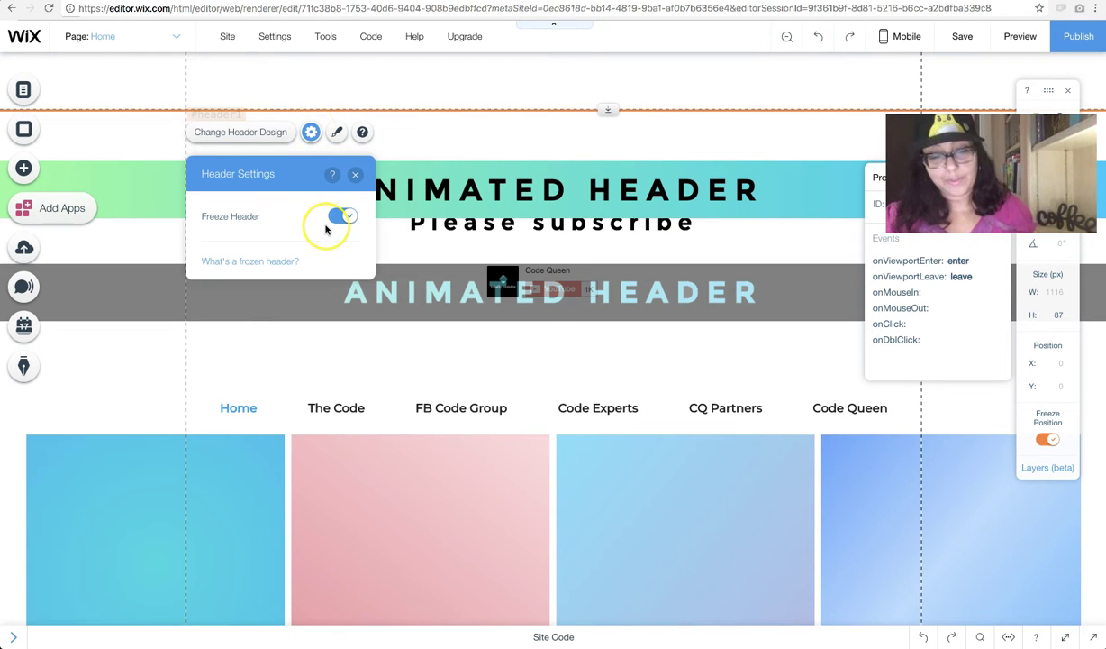
left_click(482, 81)
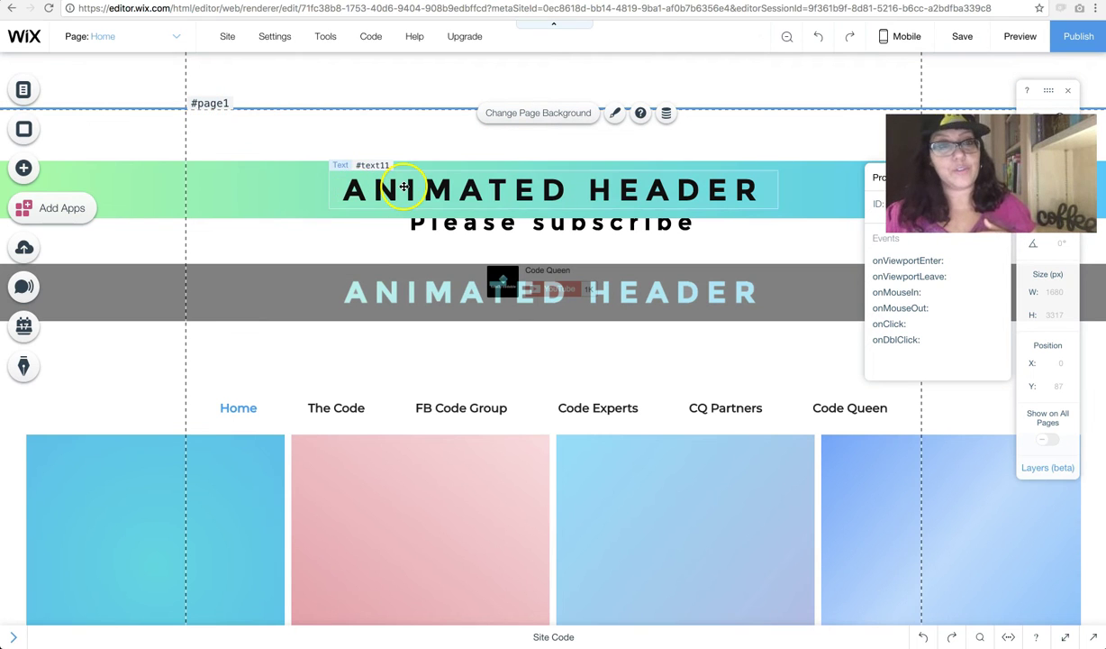
Step: Raise the ANIMATED HEADER text and move the gradient strip back into the header, shortened
left_click(424, 167)
left_click_drag(424, 168, 433, 140)
left_click(348, 182)
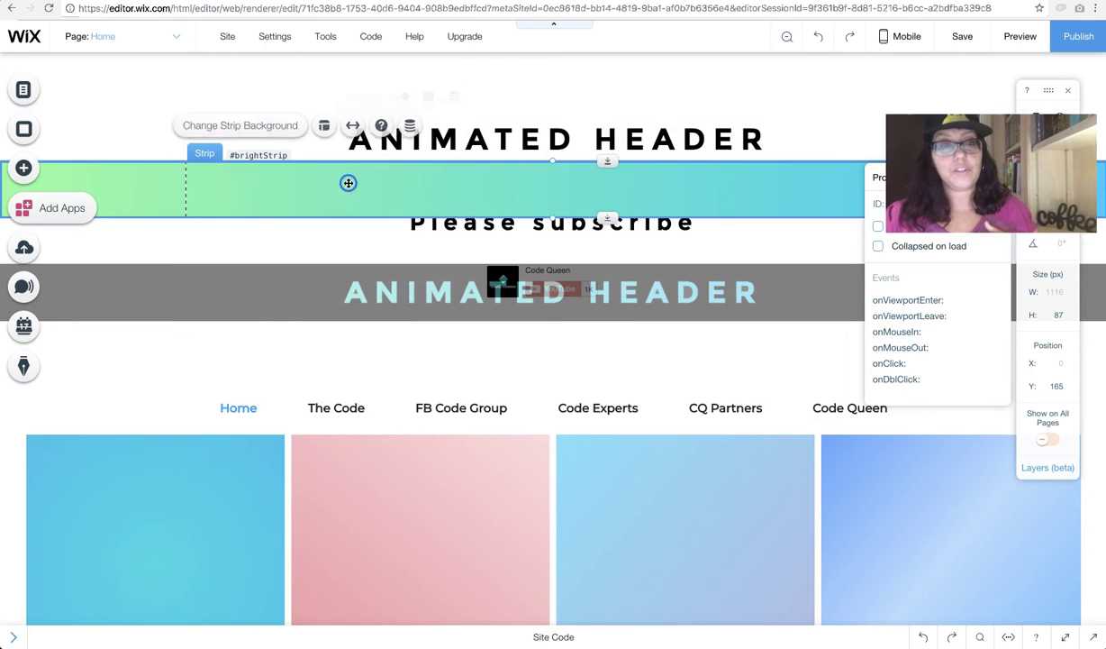
left_click_drag(347, 188, 384, 67)
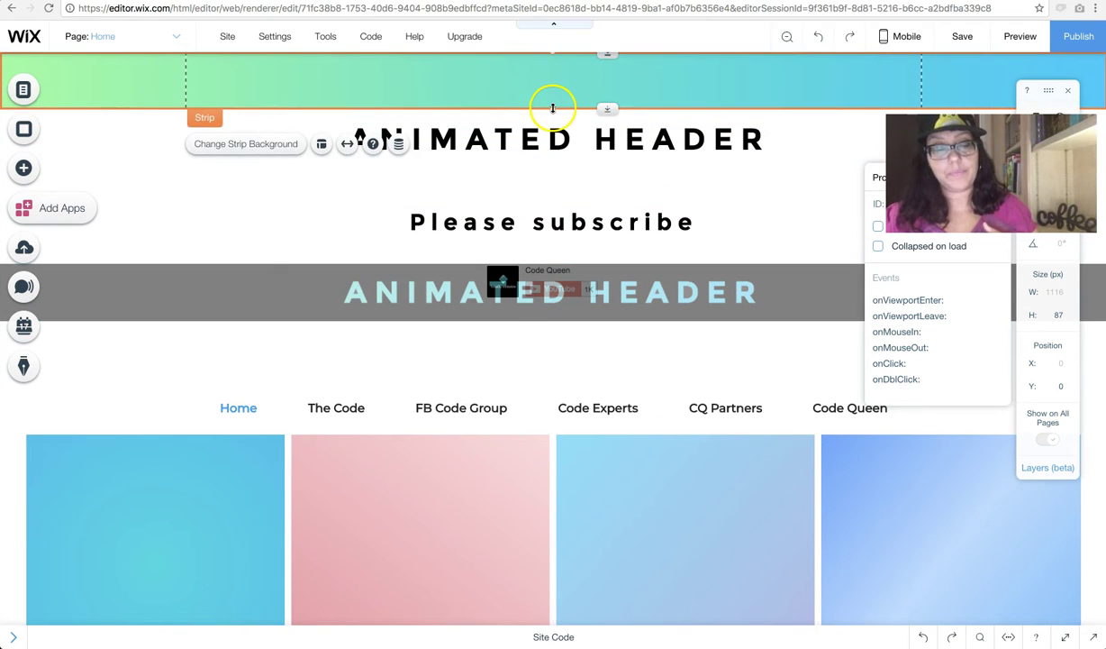
left_click_drag(553, 98, 553, 89)
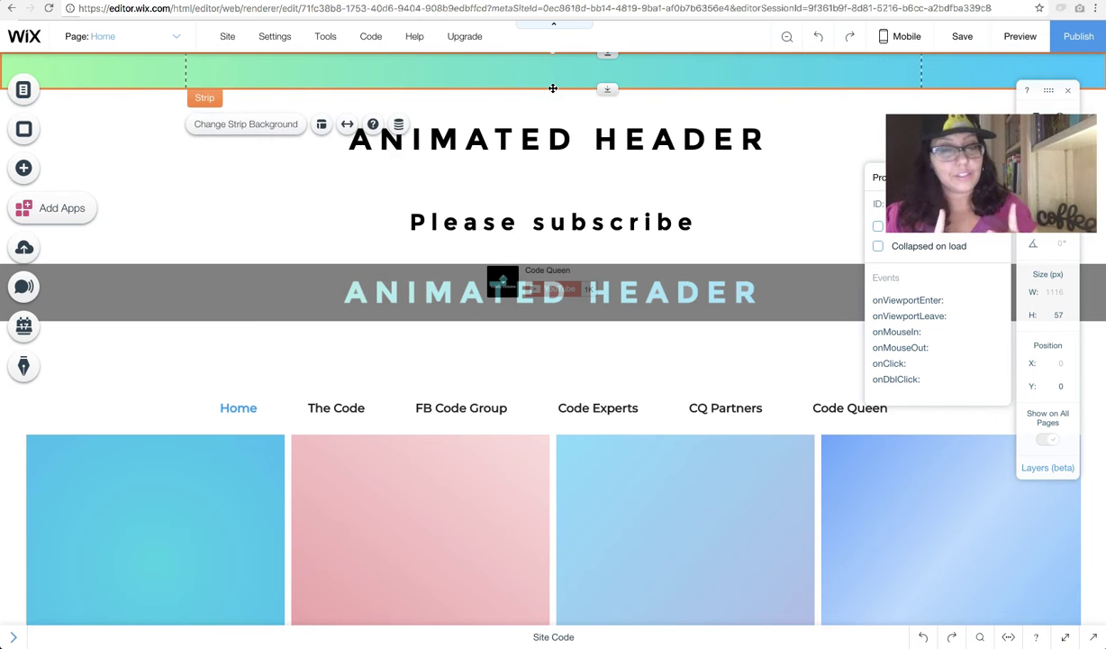
Step: Move the black strip up into the header and send it behind the gradient strip
left_click(256, 271)
left_click_drag(241, 274, 257, 54)
mouse_move(258, 54)
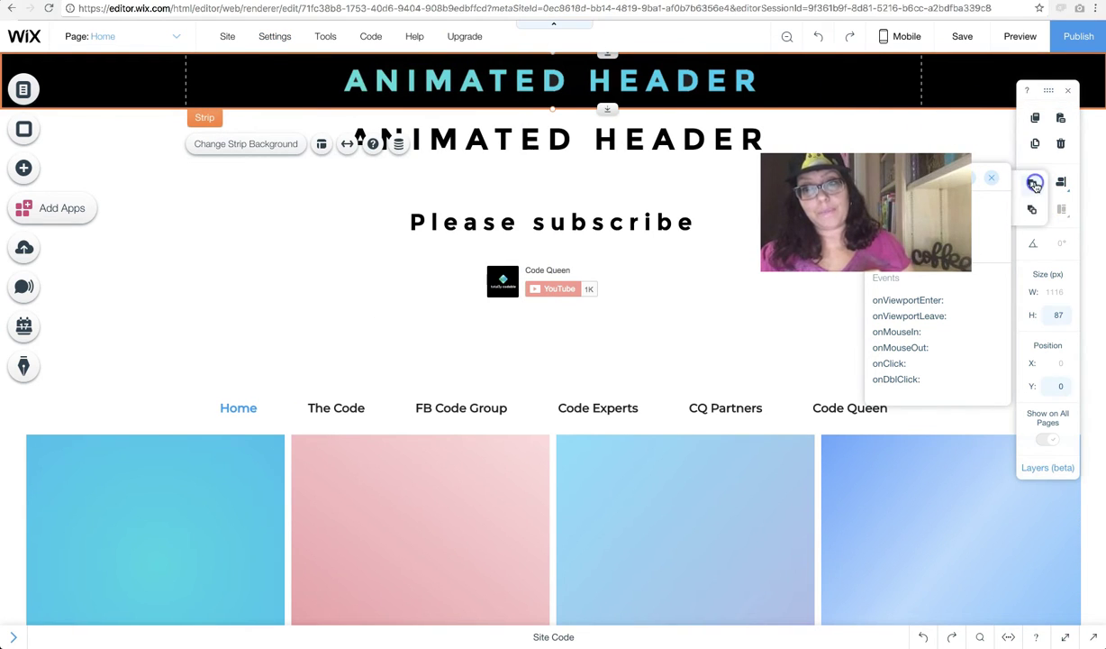
left_click(1035, 210)
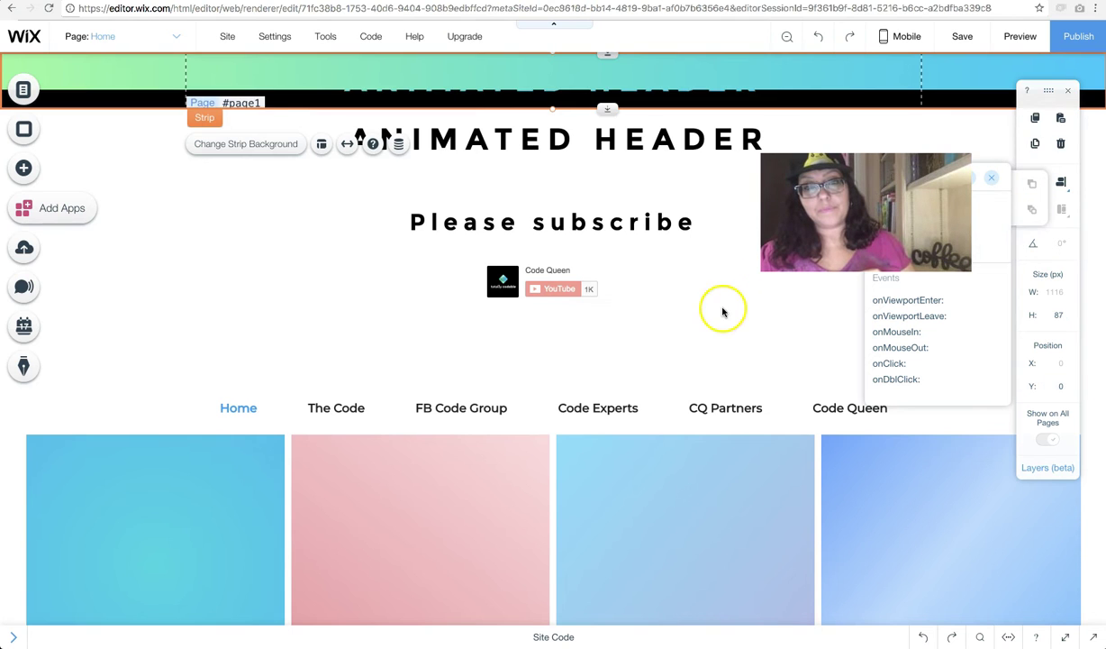
left_click(716, 308)
Step: Restore the gradient strip's height to 87 and place the ANIMATED HEADER text inside it
left_click(627, 59)
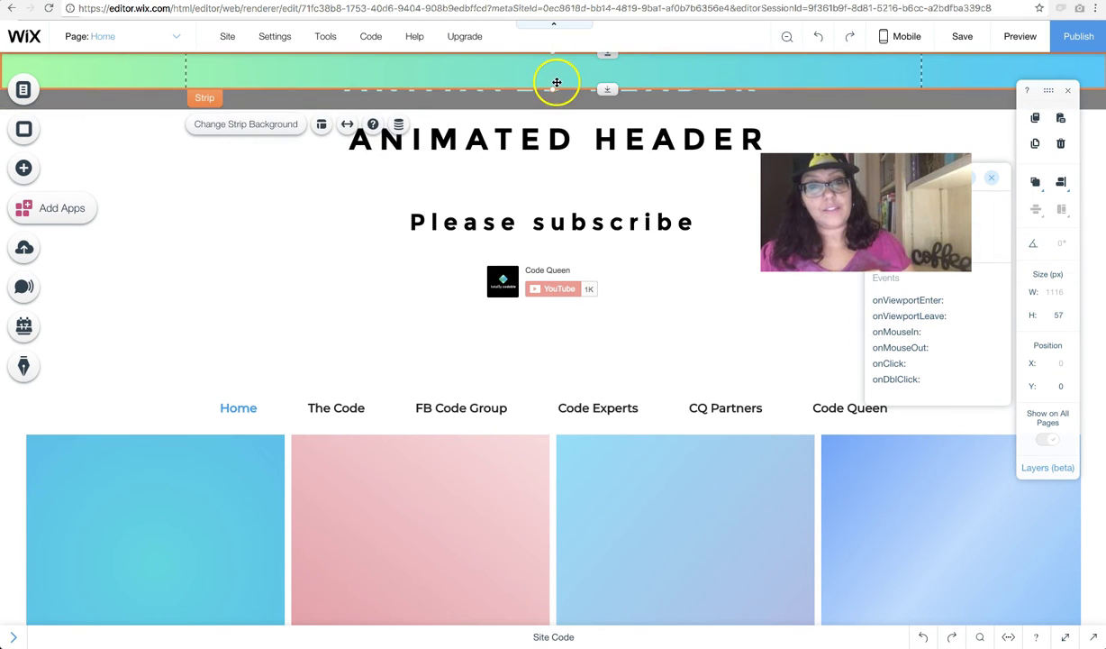
left_click_drag(554, 91, 553, 108)
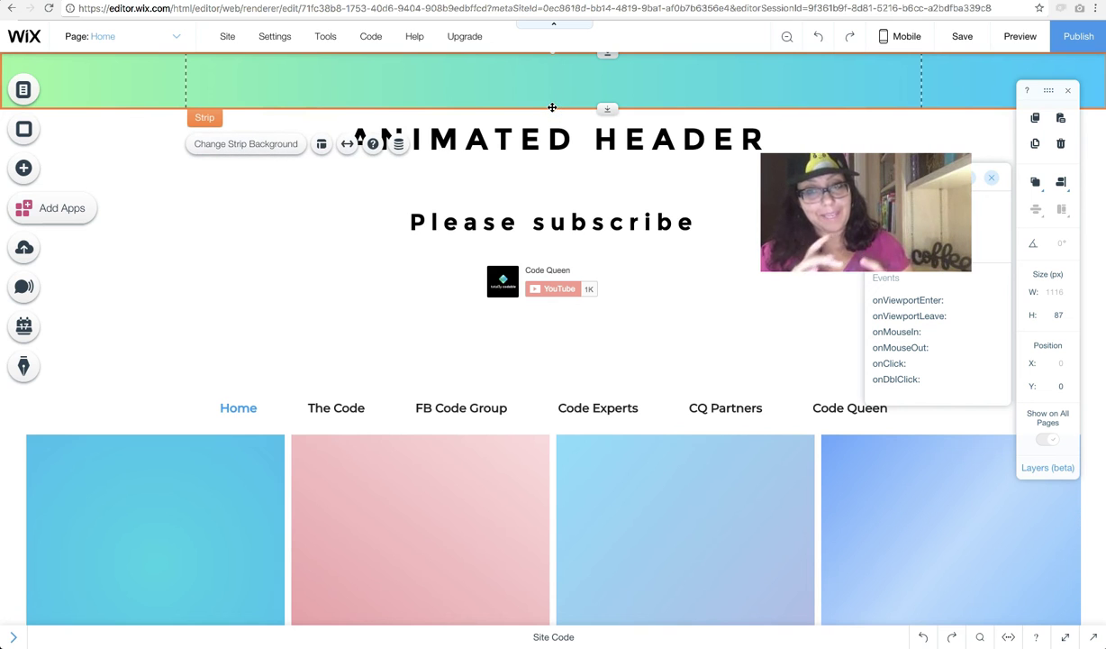
left_click(544, 134)
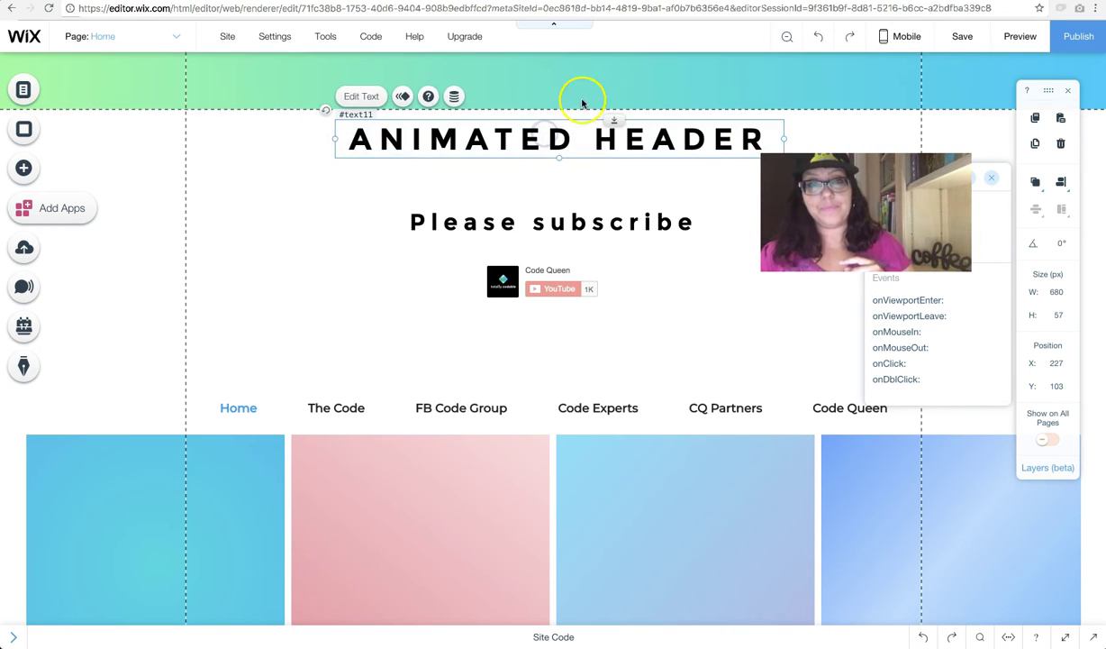
left_click_drag(592, 91, 558, 70)
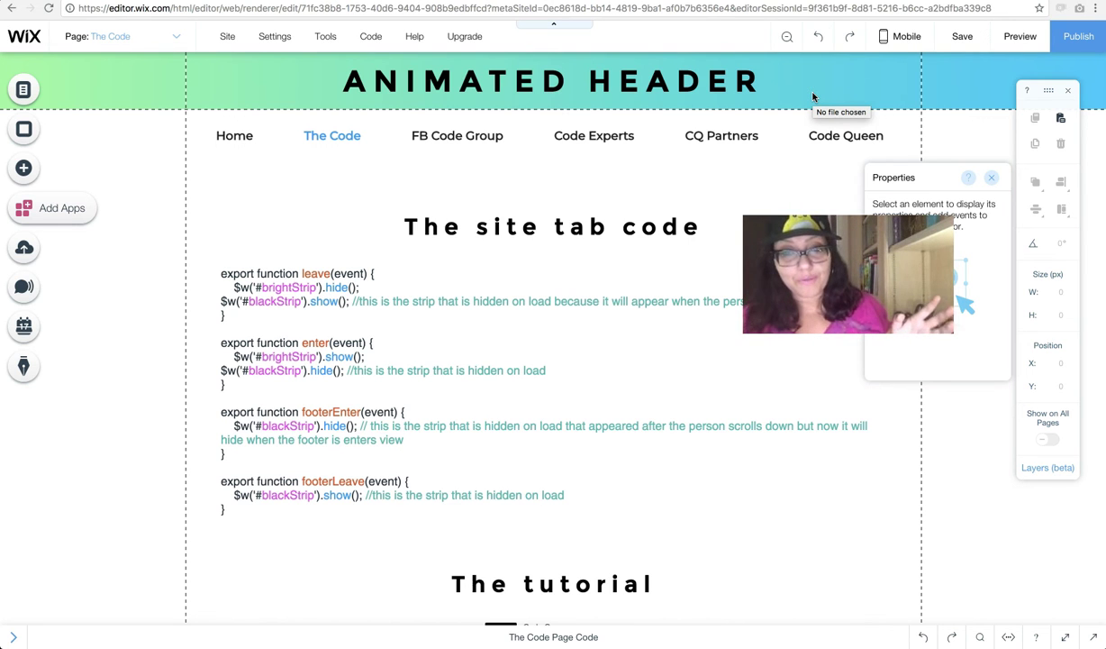
right_click(814, 96)
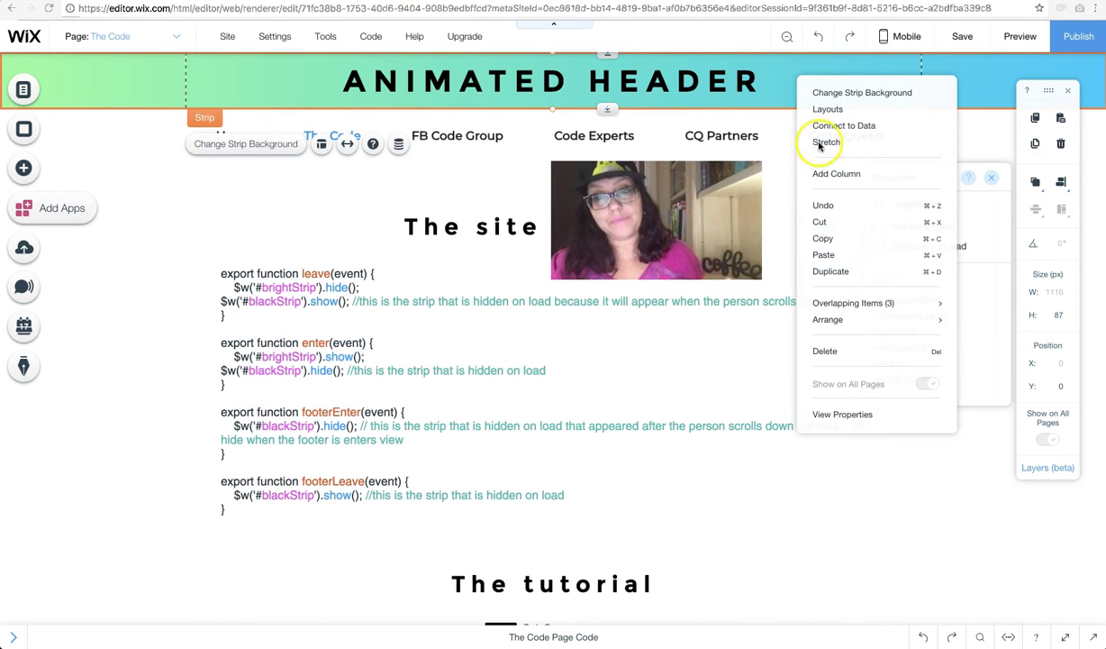
left_click(849, 304)
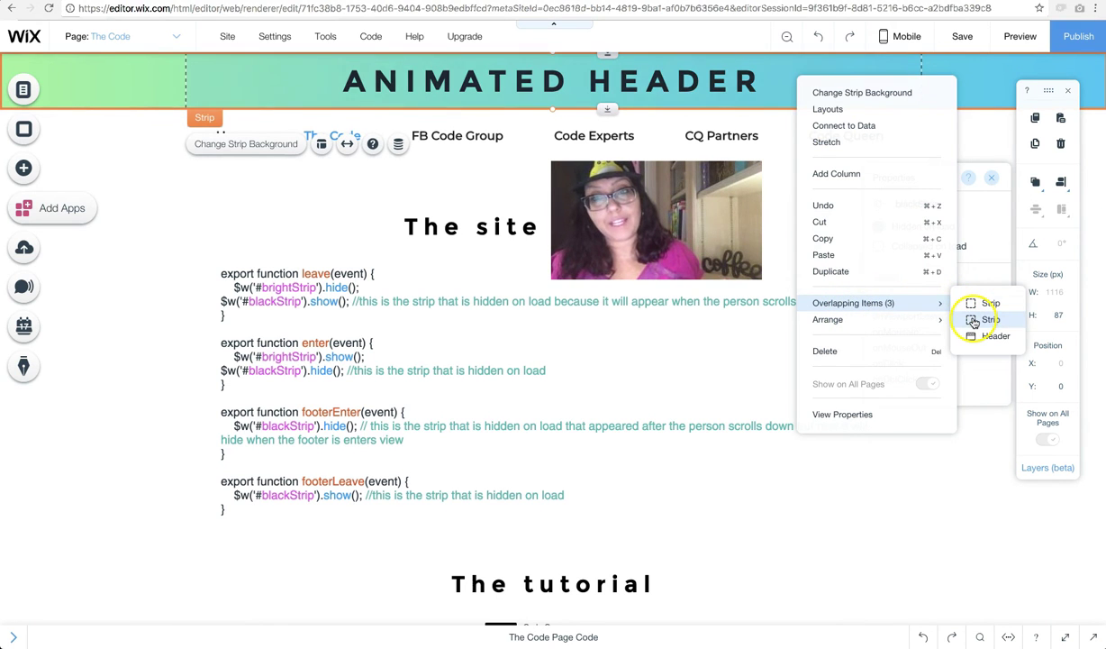
left_click_drag(985, 167, 734, 294)
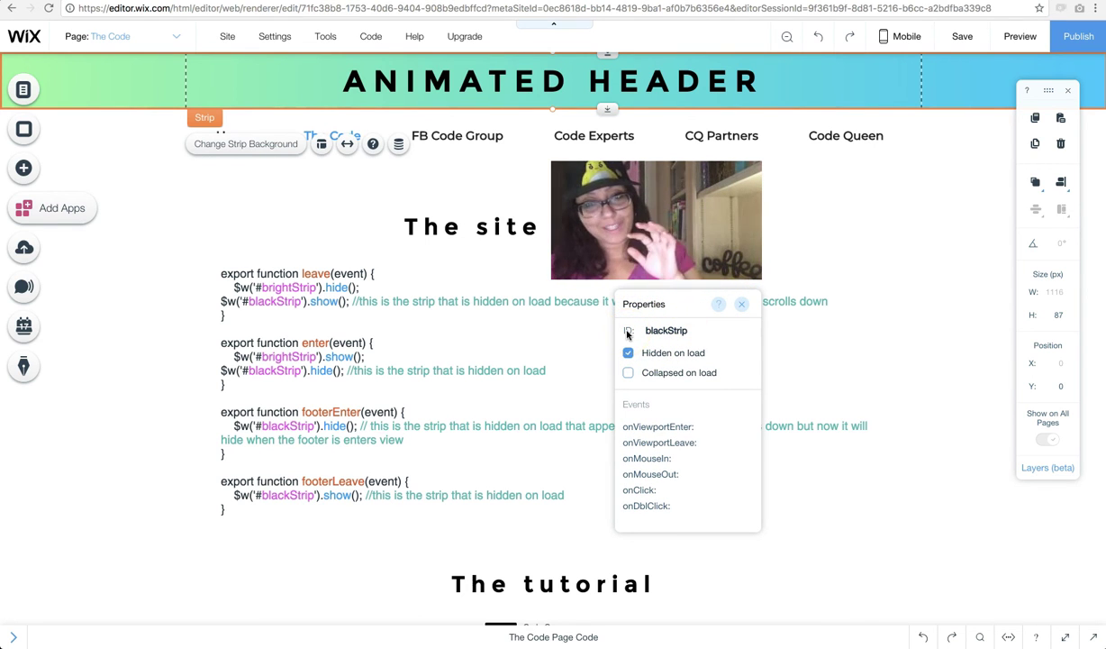
double_click(650, 332)
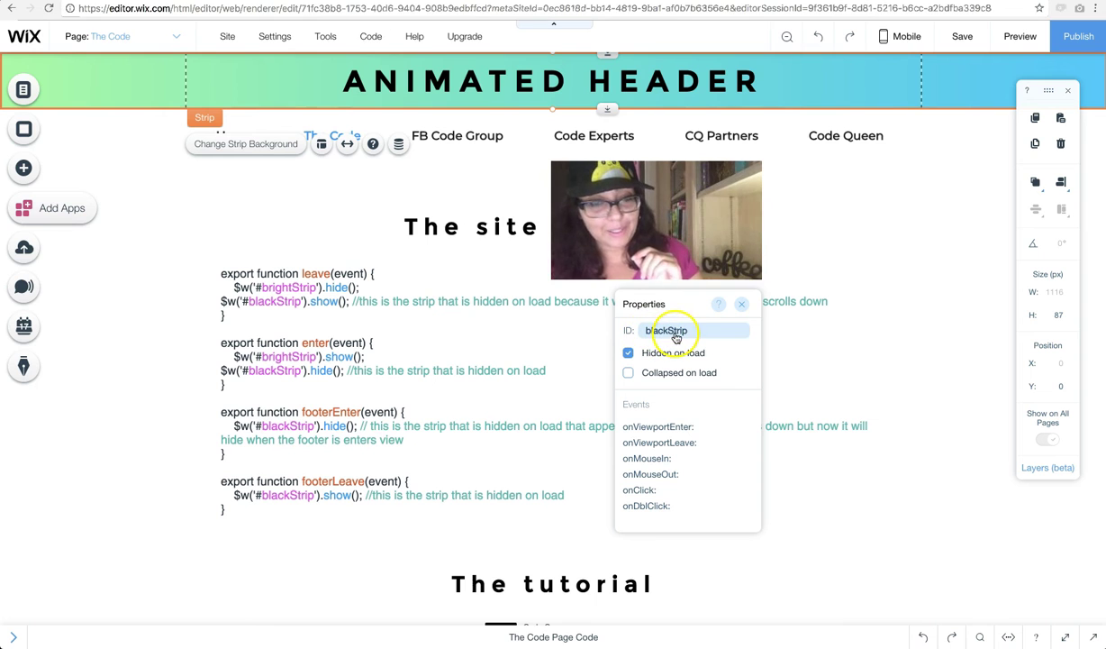
left_click(333, 169)
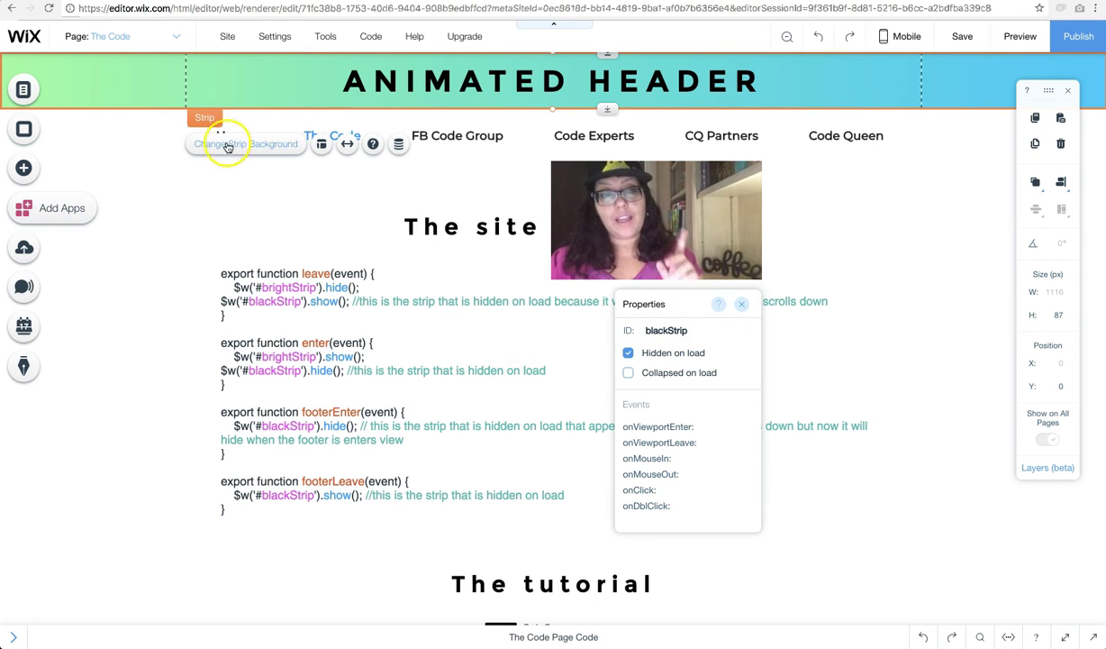
left_click_drag(652, 302, 414, 181)
left_click(402, 224)
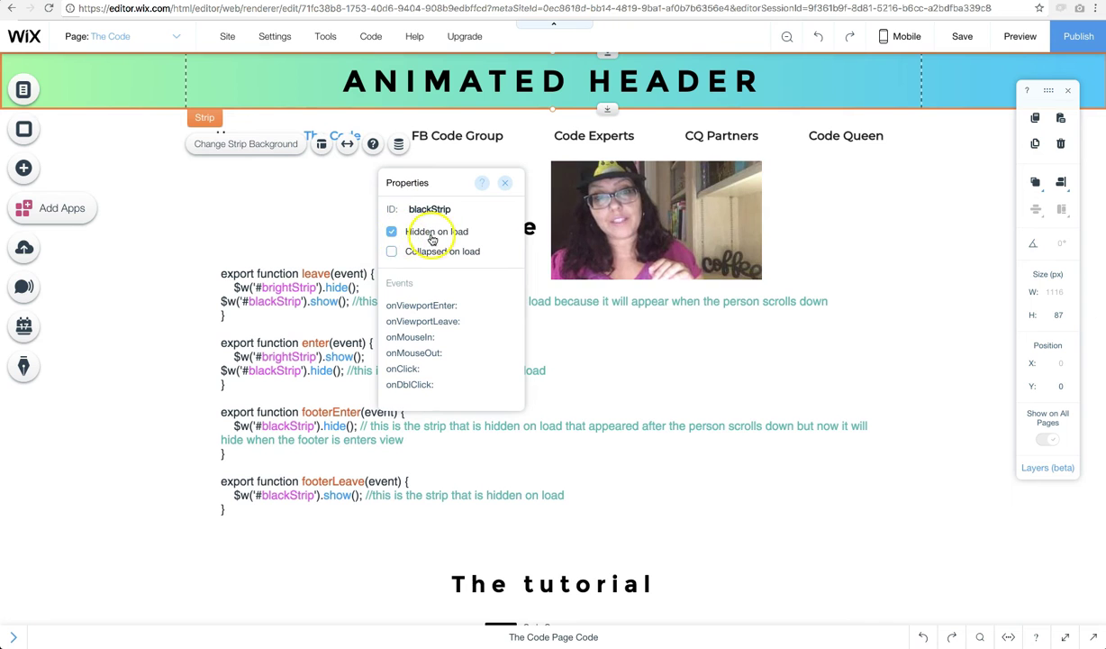
Step: Open the header1 properties and point out its onViewportEnter 'enter' and onViewportLeave 'leave' handlers
right_click(275, 85)
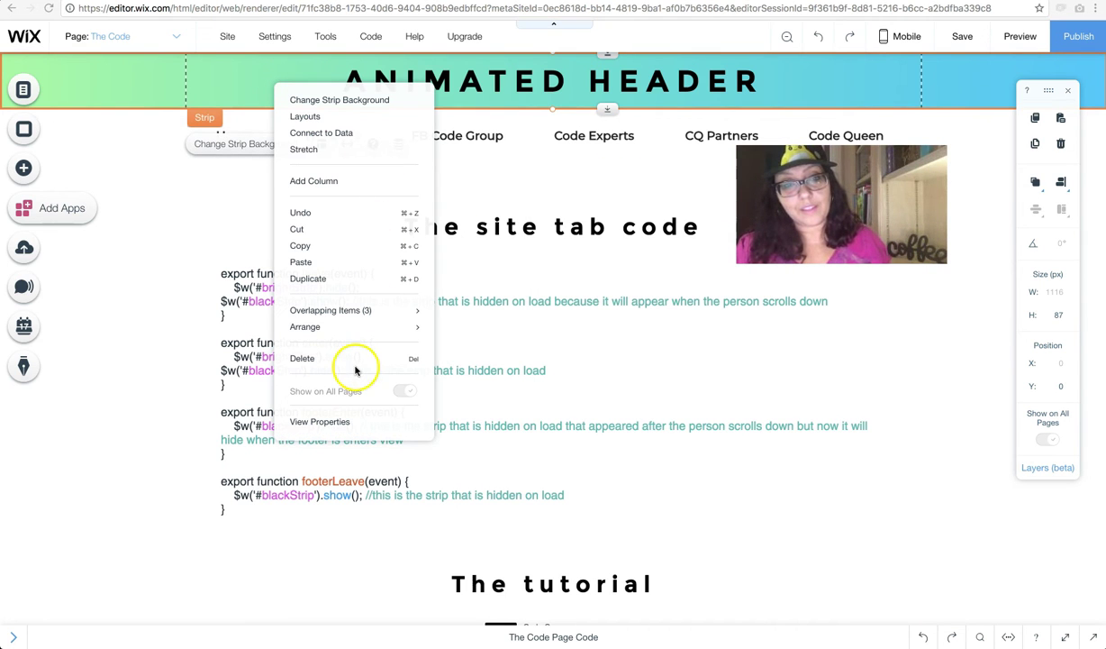
left_click(357, 311)
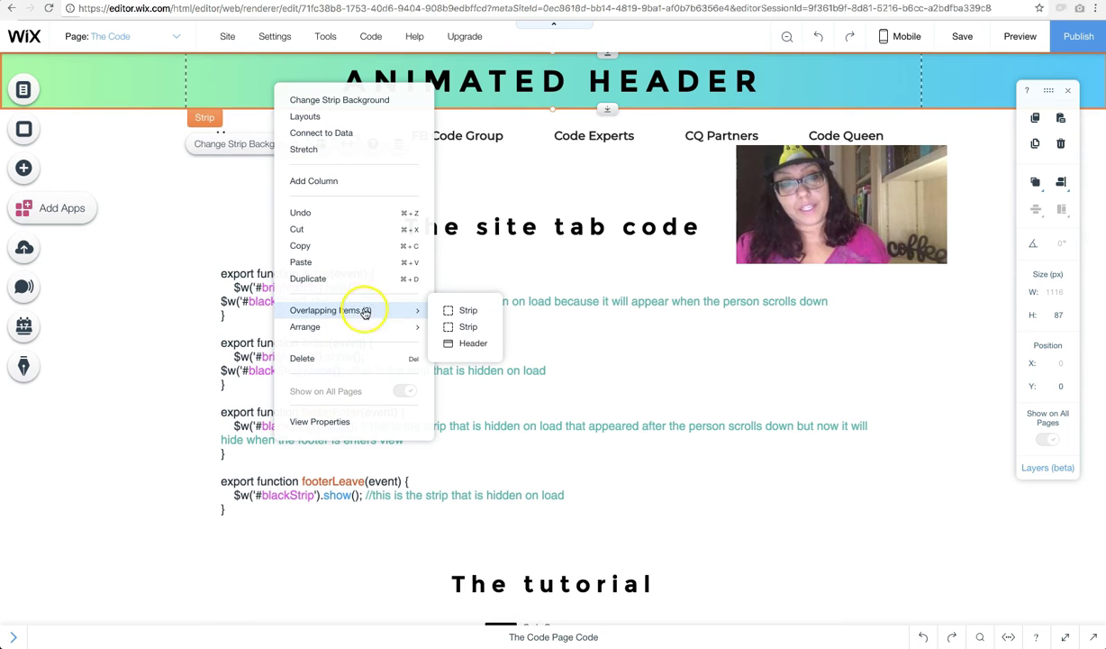
left_click(461, 344)
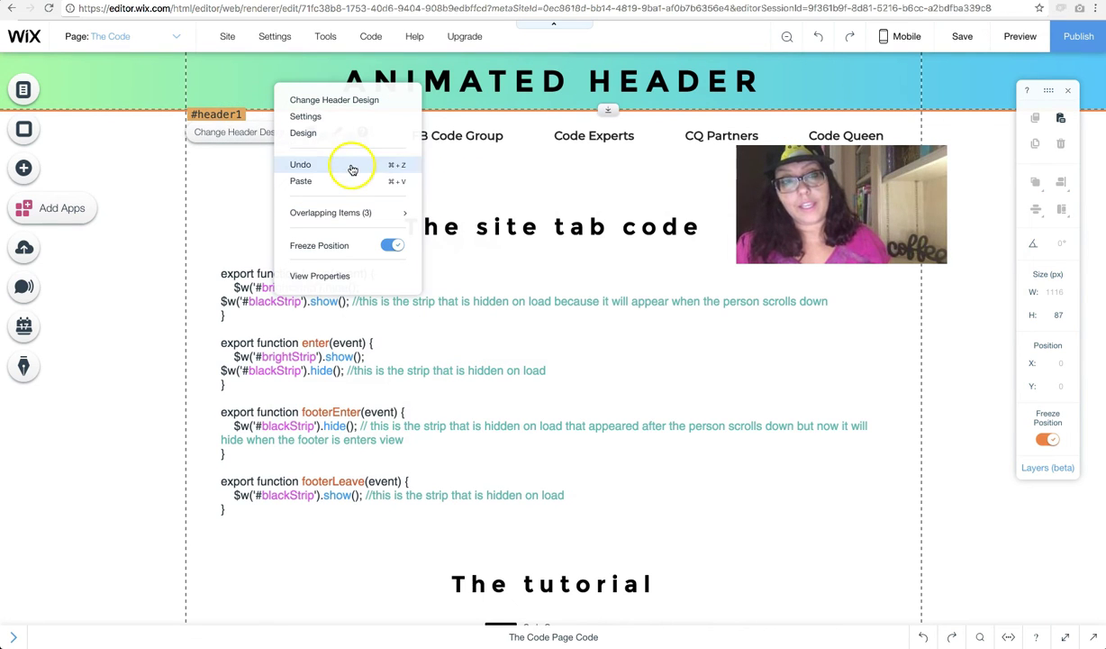
left_click(316, 277)
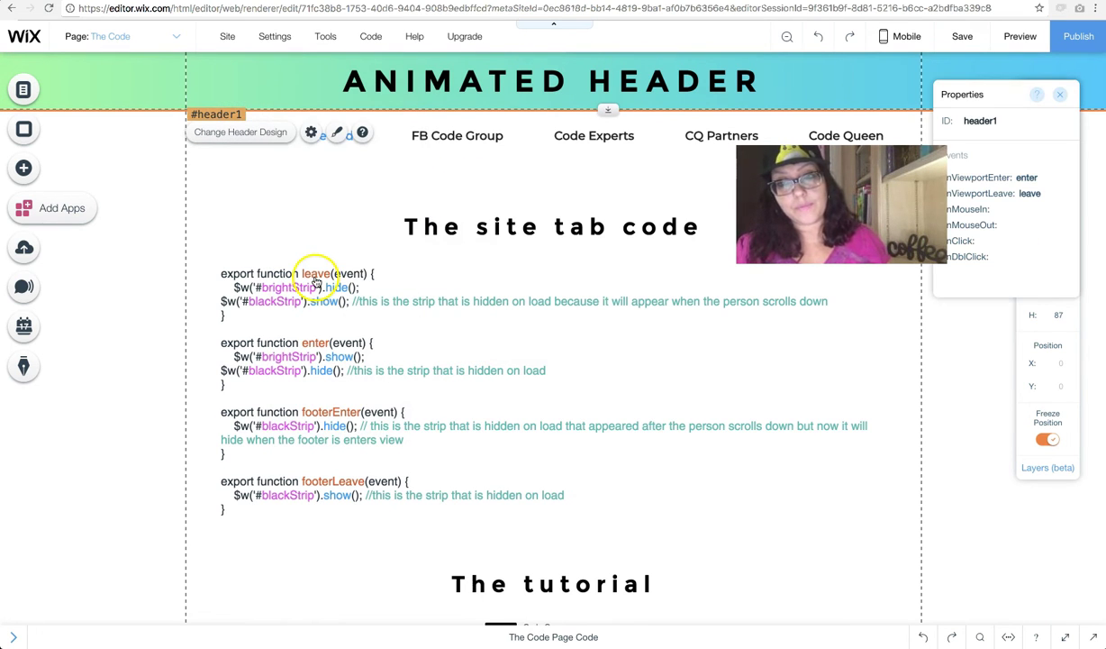
left_click_drag(987, 94, 508, 137)
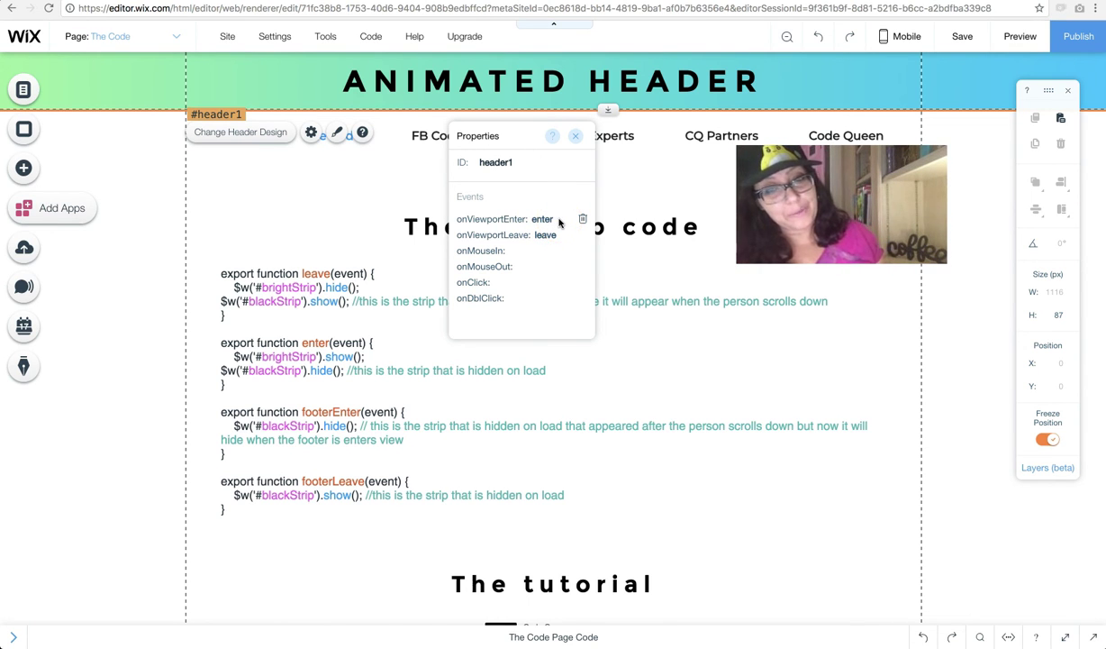
left_click(559, 222)
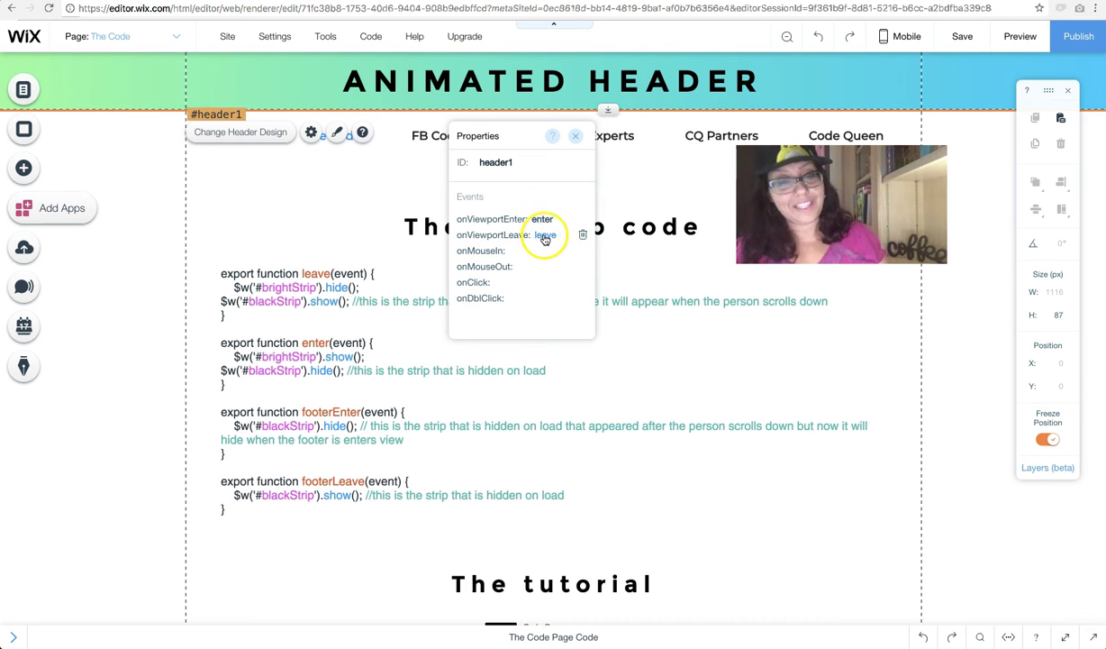
Step: Close the header properties and open the site tab code text, picking out brightStrip in the leave function
left_click(574, 136)
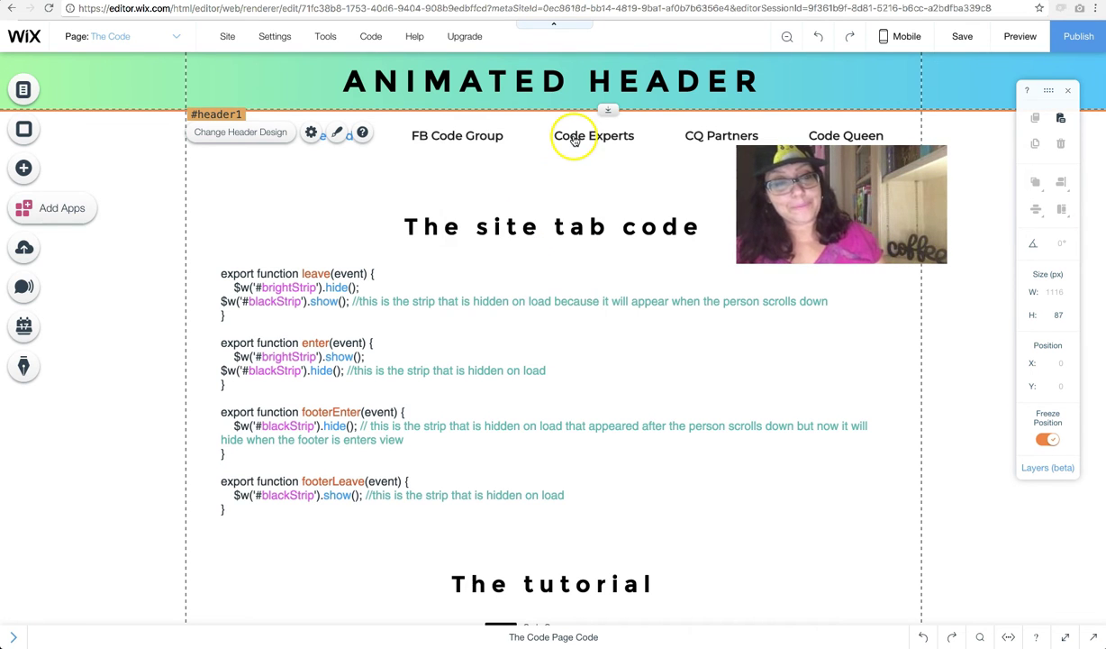
left_click(236, 263)
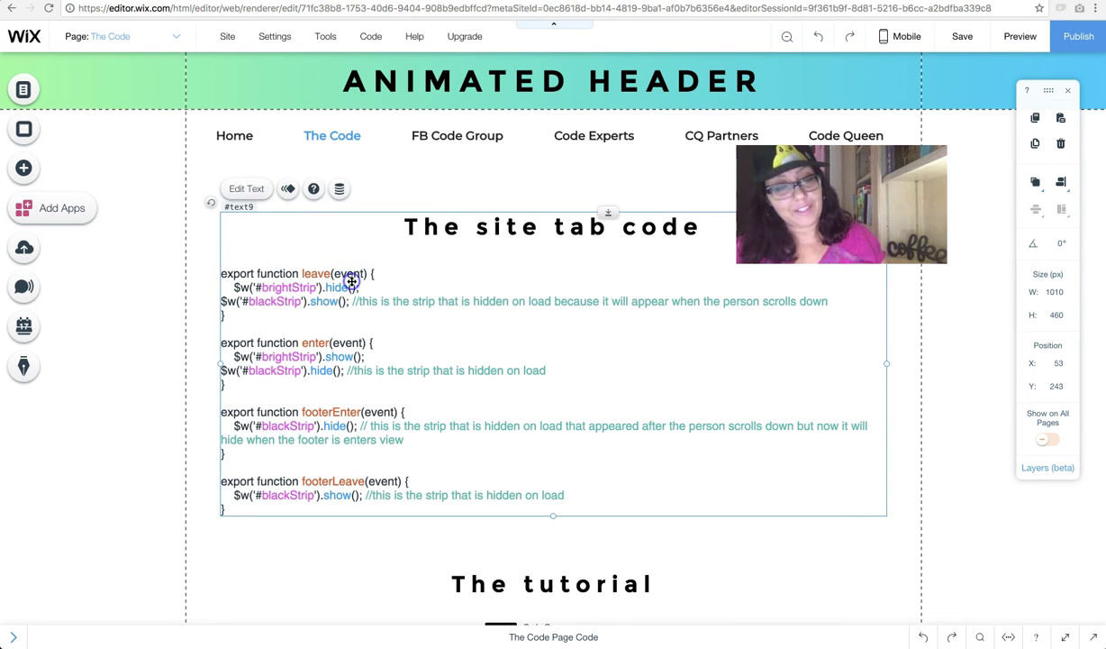
double_click(281, 290)
double_click(281, 288)
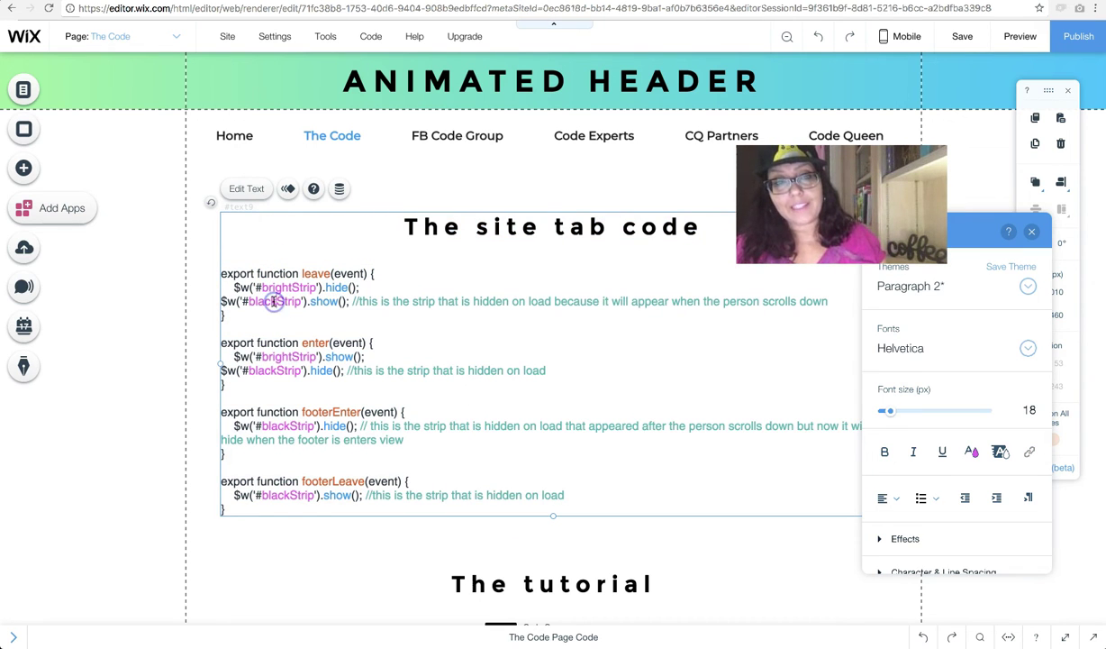
left_click(317, 299)
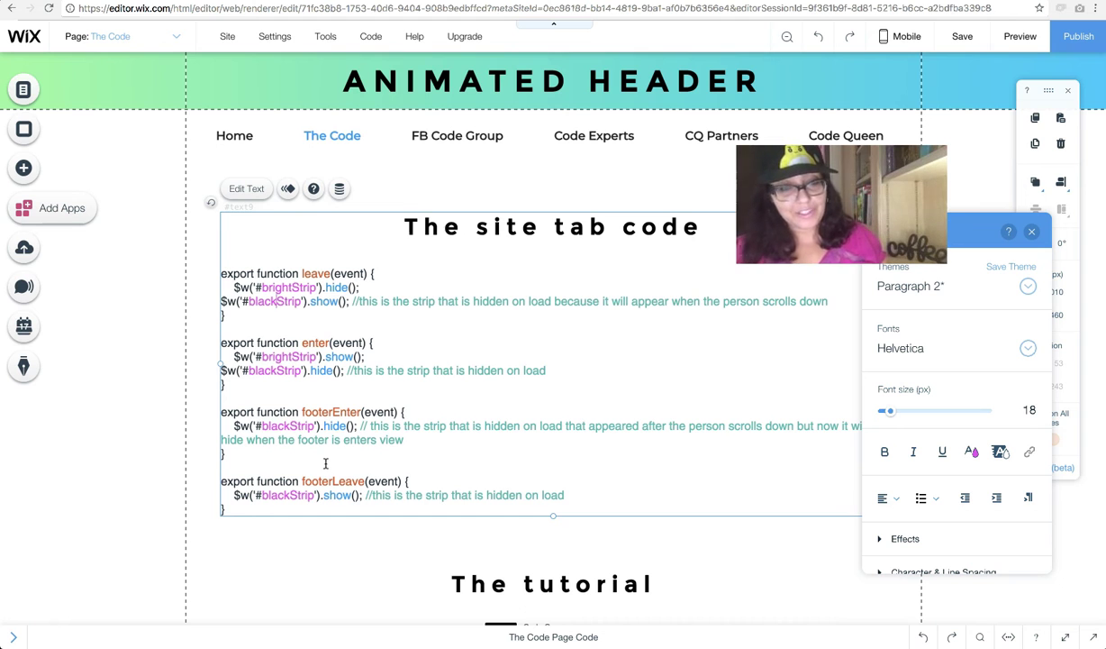
Step: Scroll down the page to the video and THE FOOTER strip
scroll(326, 463, "down", 6)
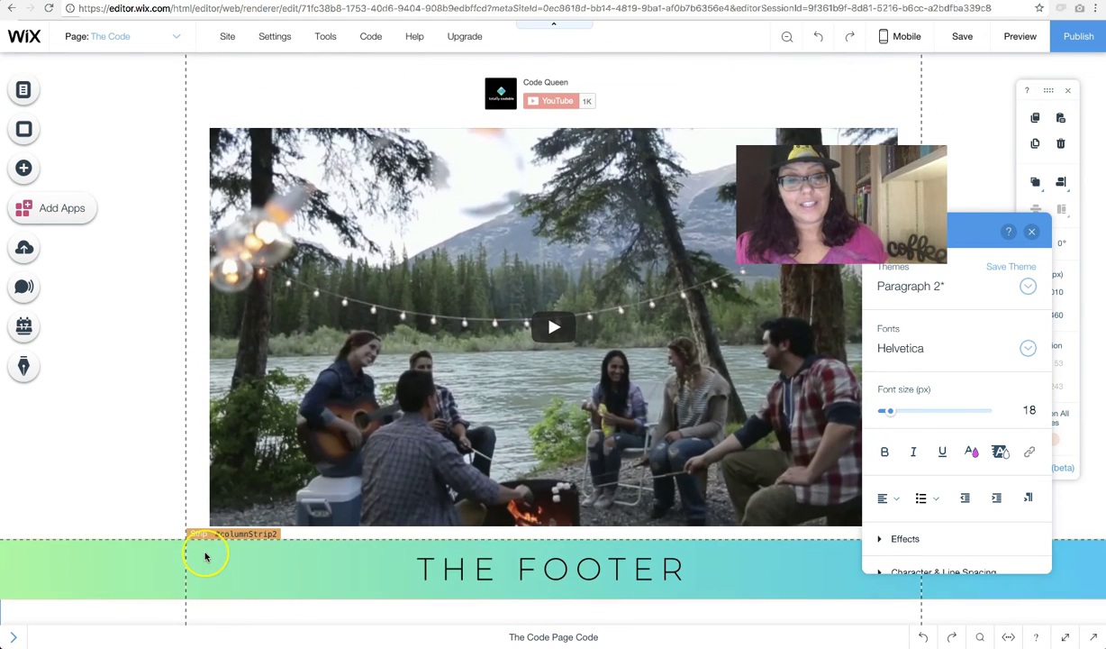
scroll(206, 557, "up", 1)
scroll(227, 547, "down", 1)
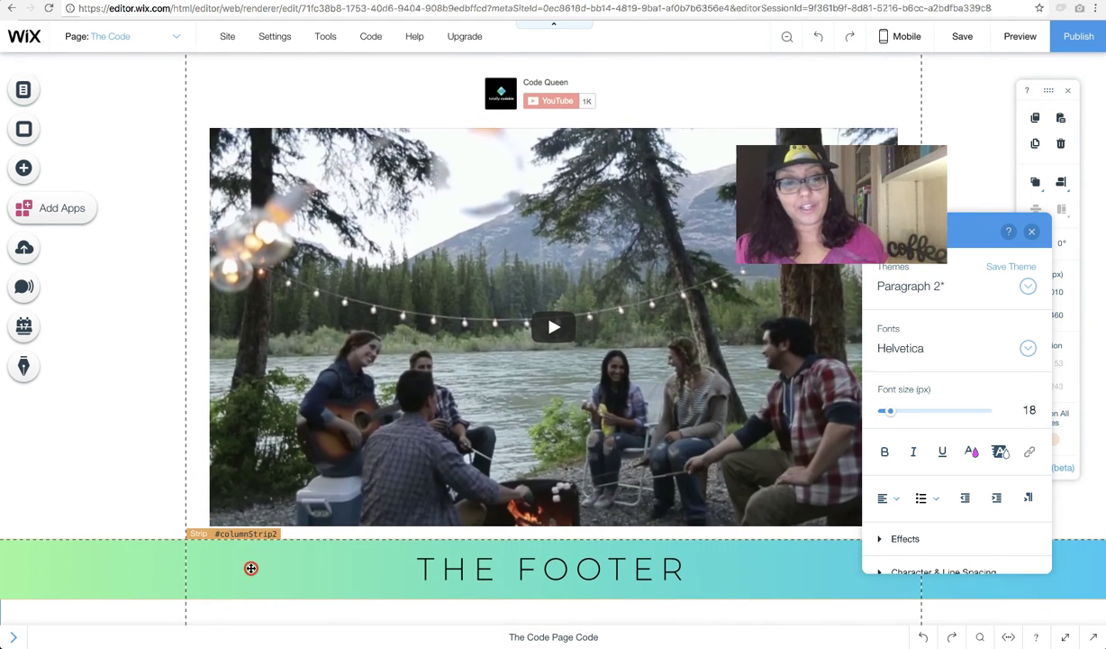
Step: Open the footer's properties via Overlapping Items to show its footerEnter and footerLeave handlers, then move the panel over the video
right_click(251, 568)
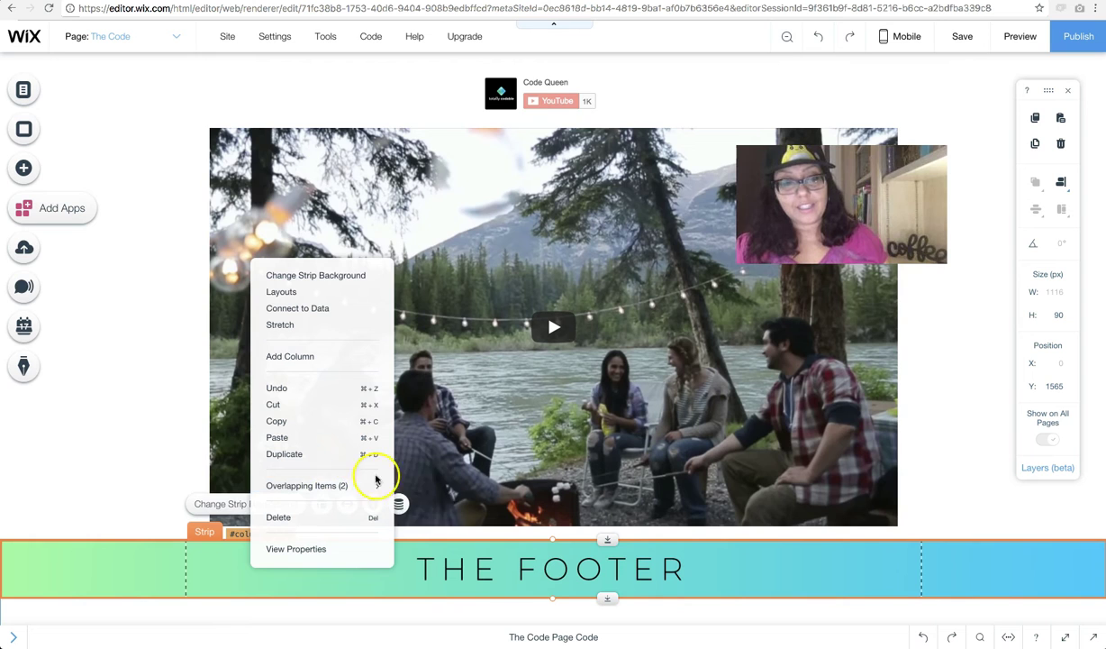
mouse_move(394, 483)
left_click(415, 504)
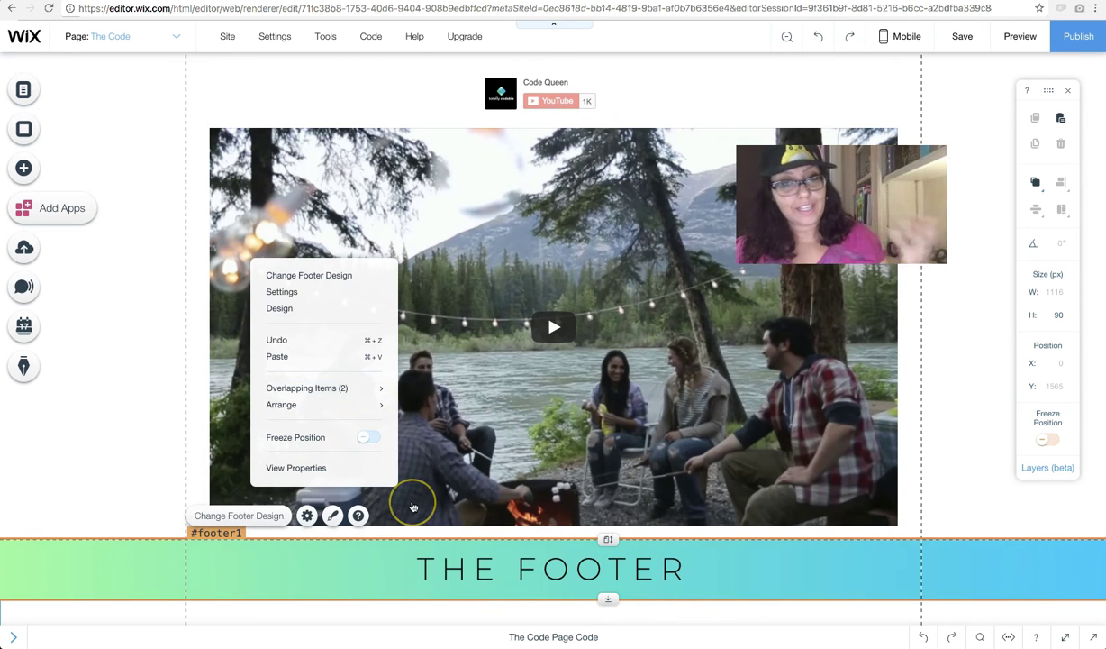
left_click(320, 467)
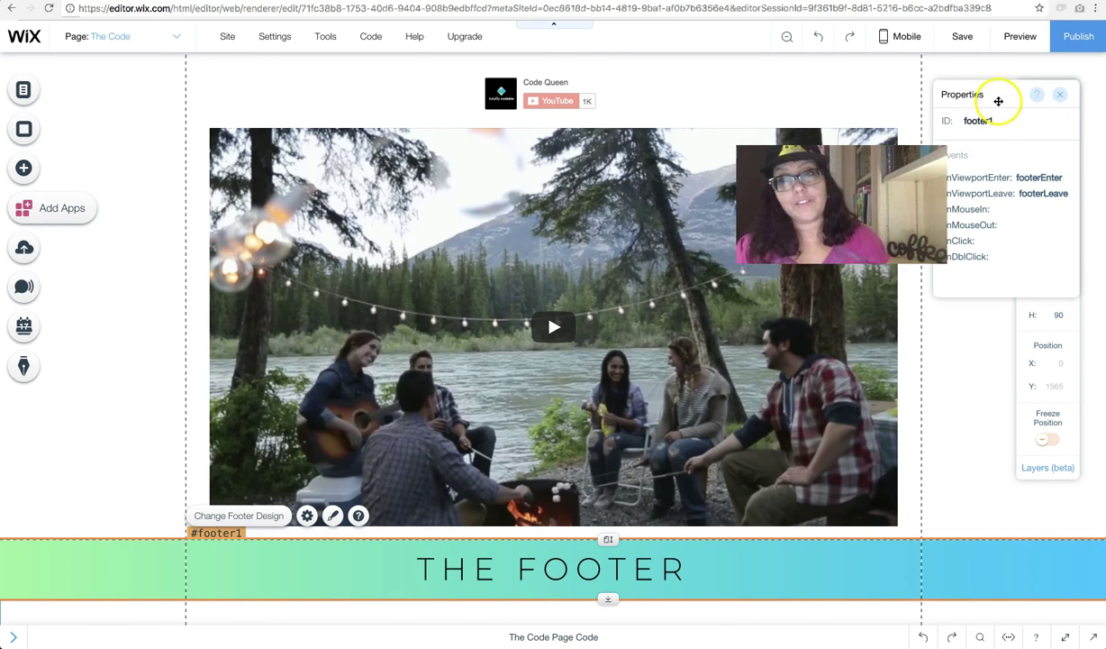
left_click_drag(998, 100, 529, 135)
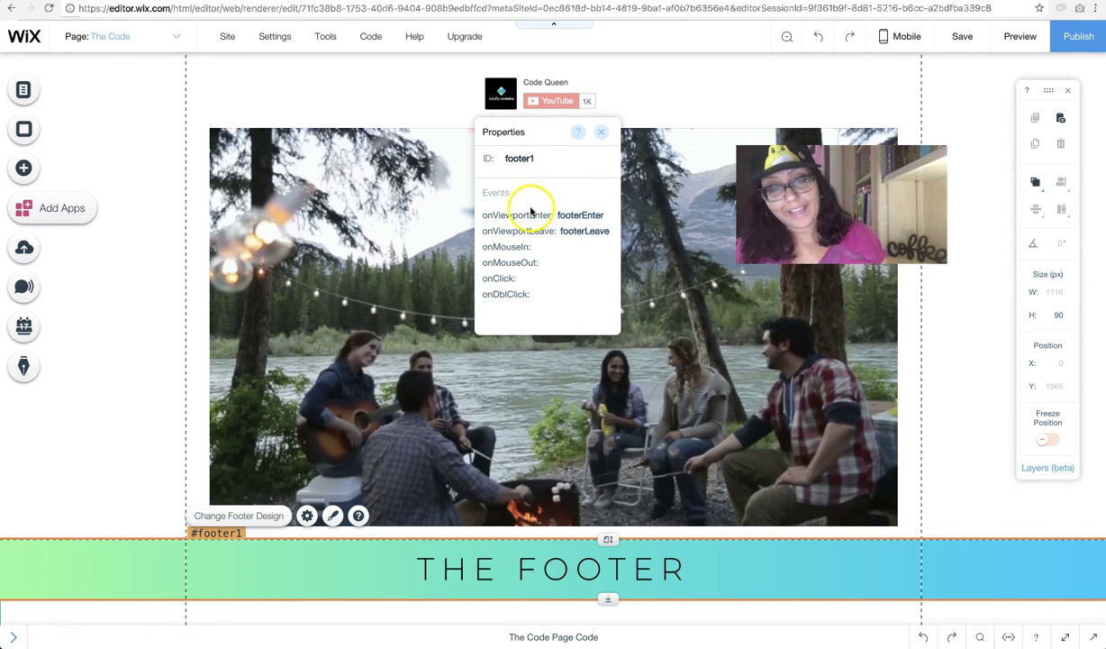
Step: Close the footer properties, then highlight 'blackStrip' in the footerEnter and footerLeave functions of the site code
scroll(388, 395, "up", 5)
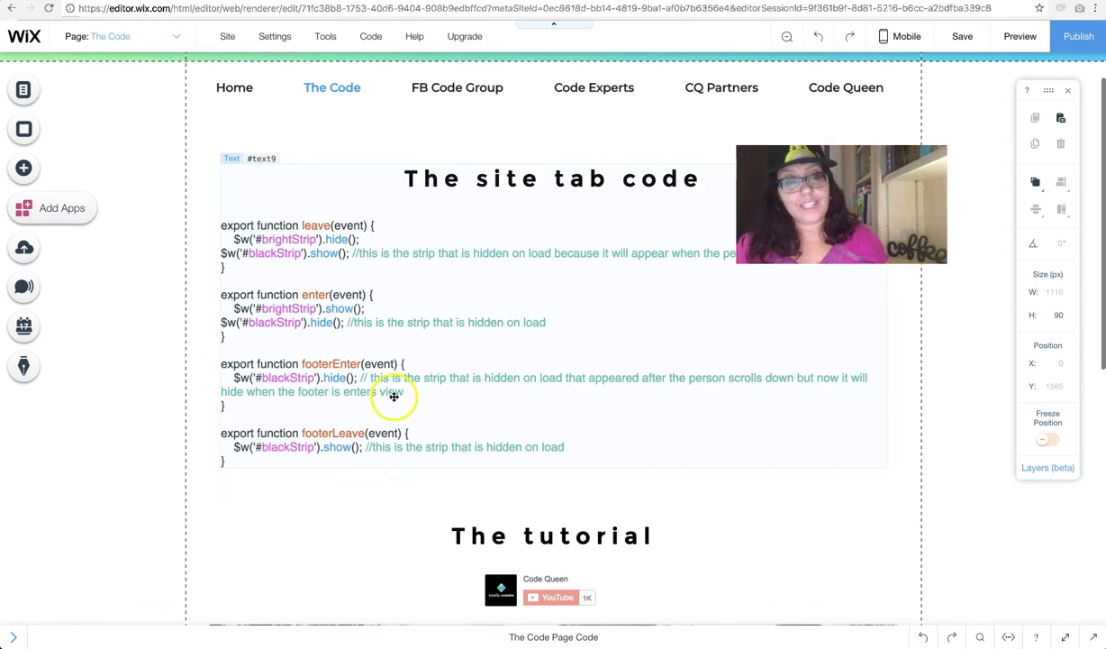
left_click(340, 389)
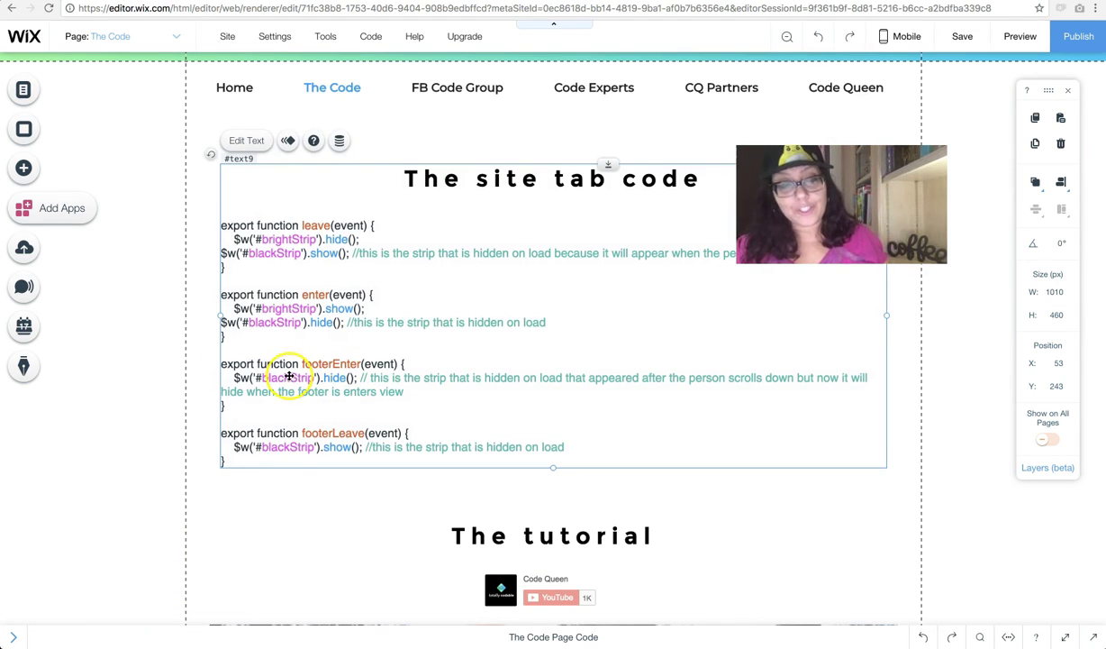
double_click(289, 377)
double_click(289, 377)
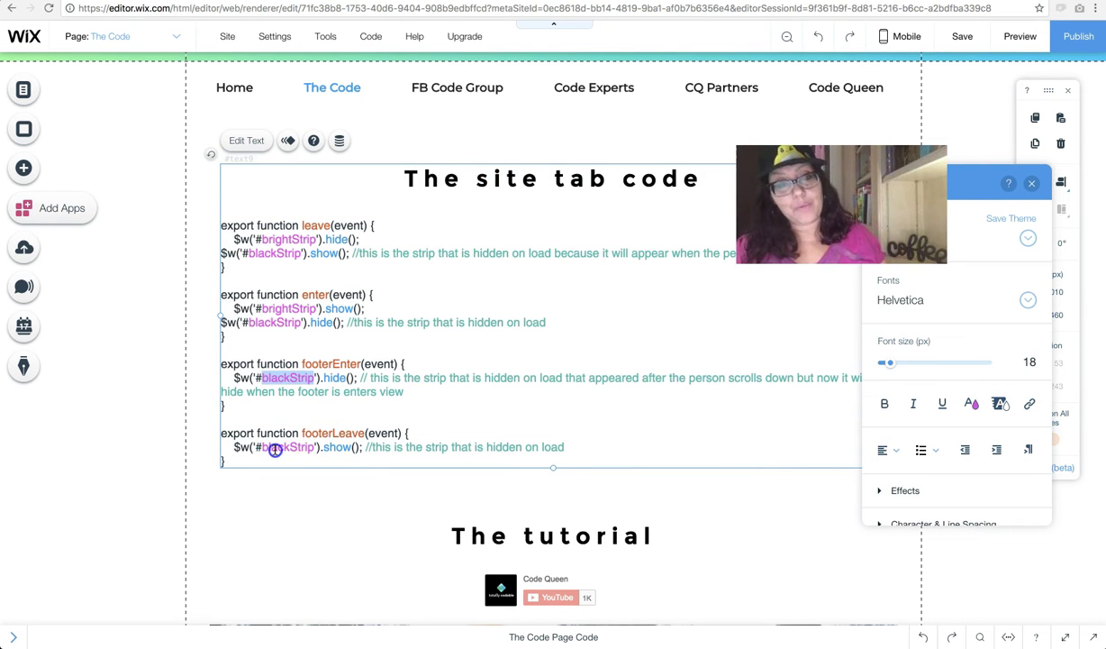
double_click(286, 447)
left_click(383, 416)
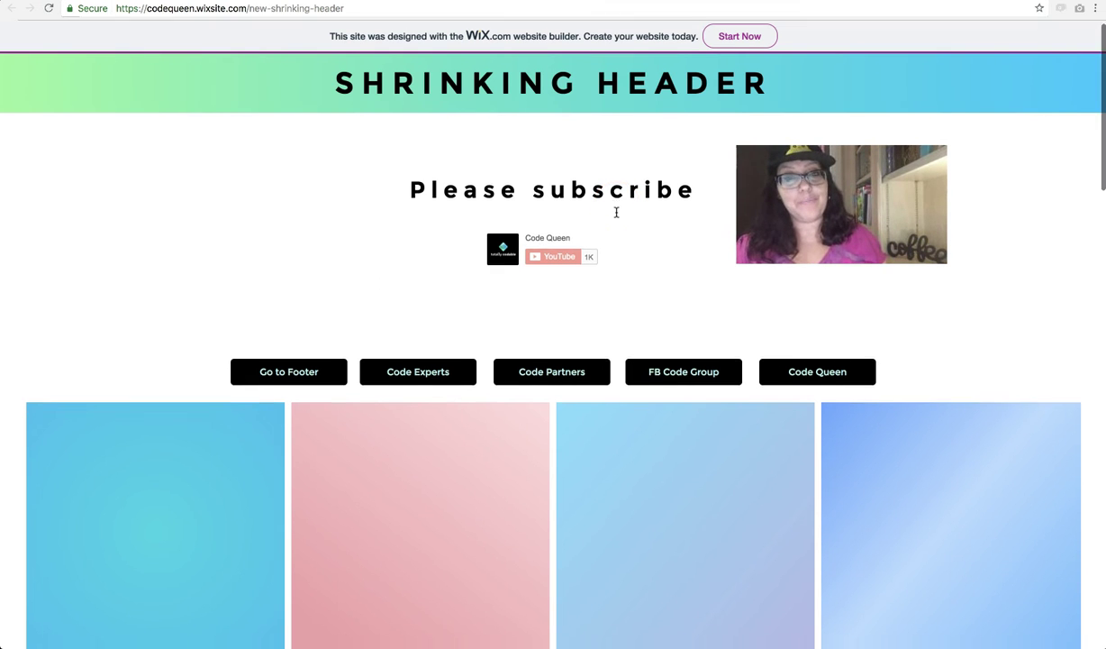
Step: Scroll down the live Shrinking Header page to watch the header slim to a lavender strip
scroll(617, 212, "down", 4)
scroll(616, 211, "down", 3)
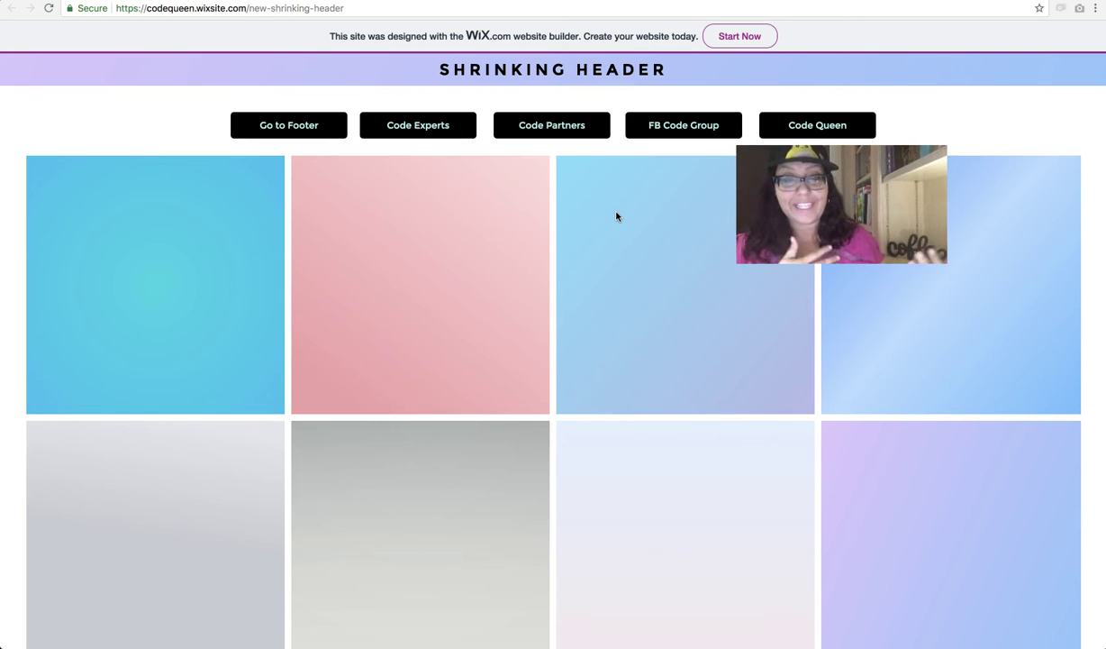
scroll(617, 216, "down", 1)
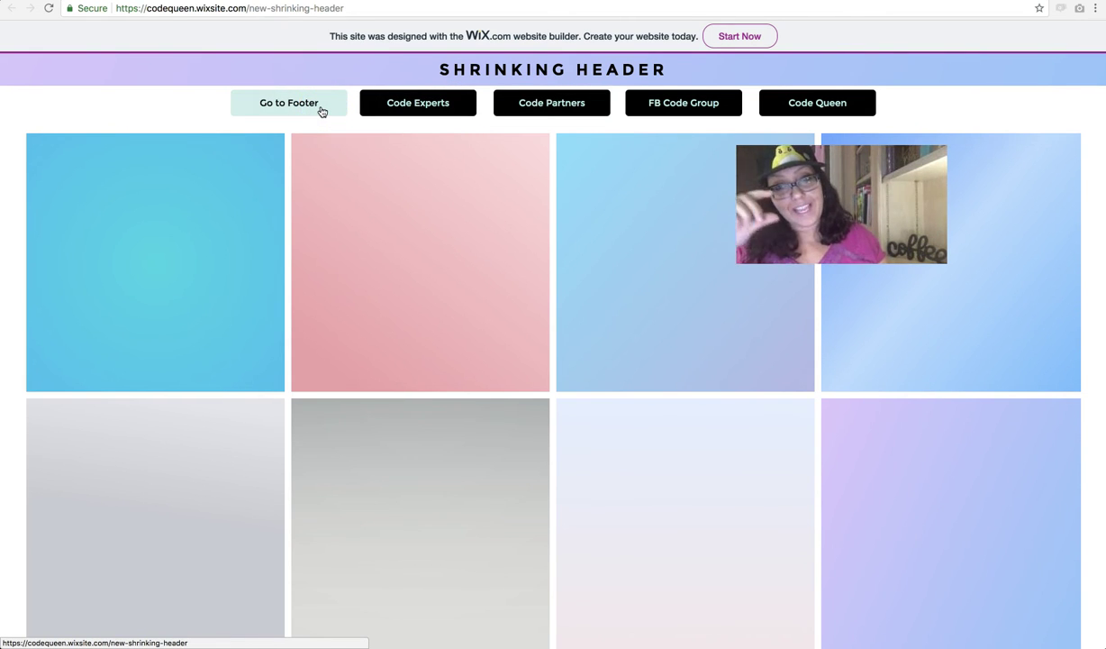
Step: Back in the editor, shift the large header strip and drag the slim strip below Please subscribe
left_click(530, 97)
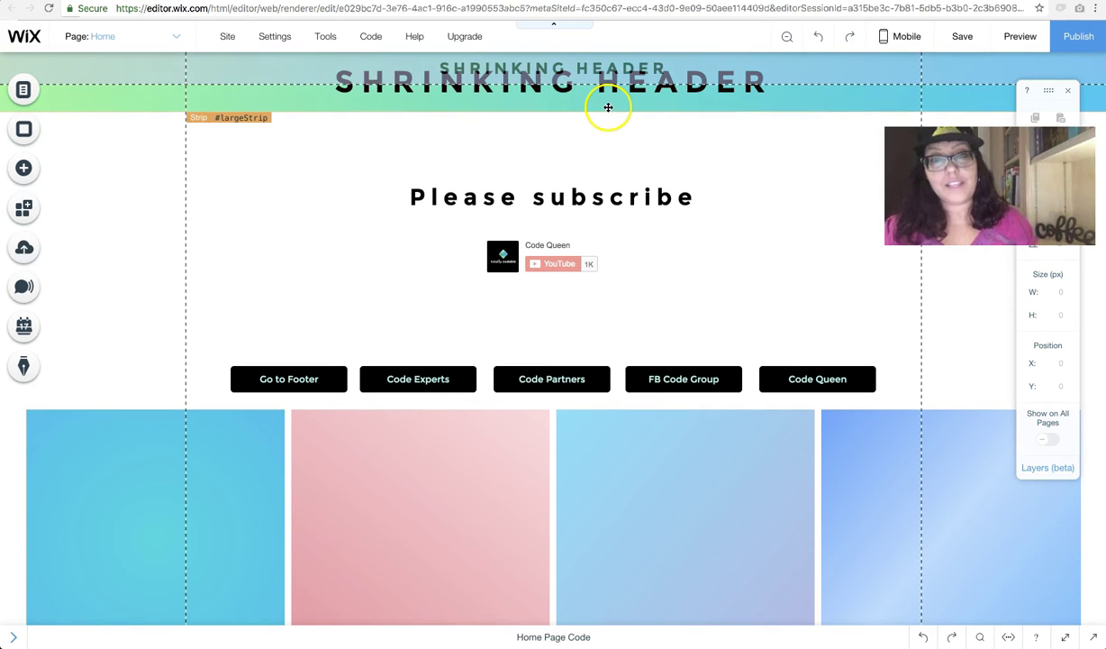
left_click(608, 107)
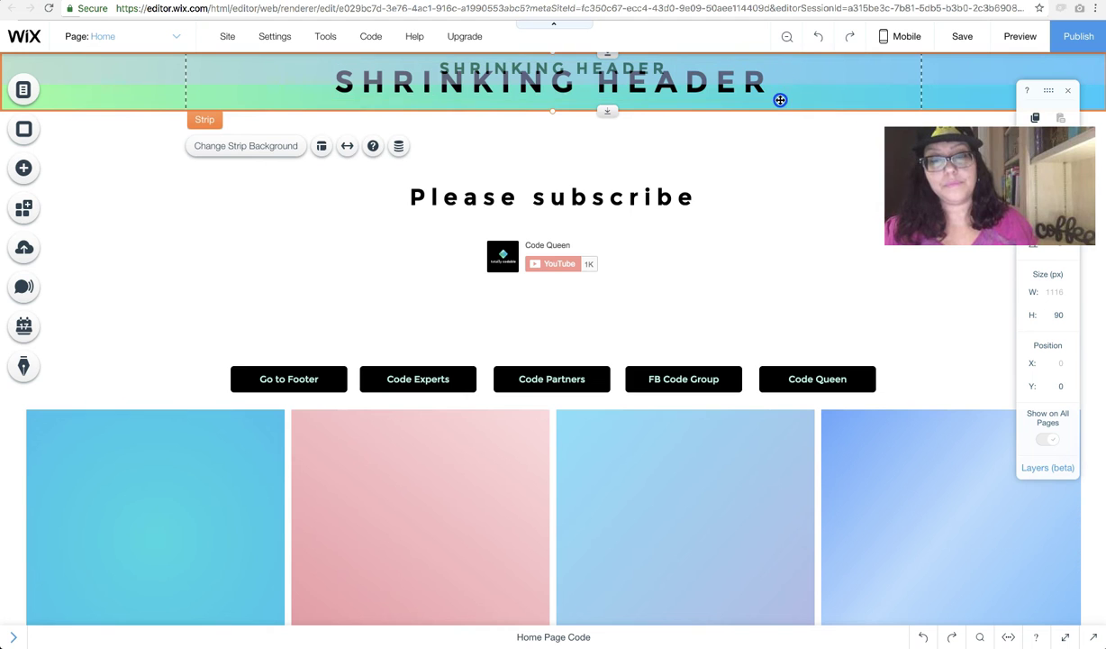
left_click_drag(780, 100, 827, 61)
left_click(825, 64)
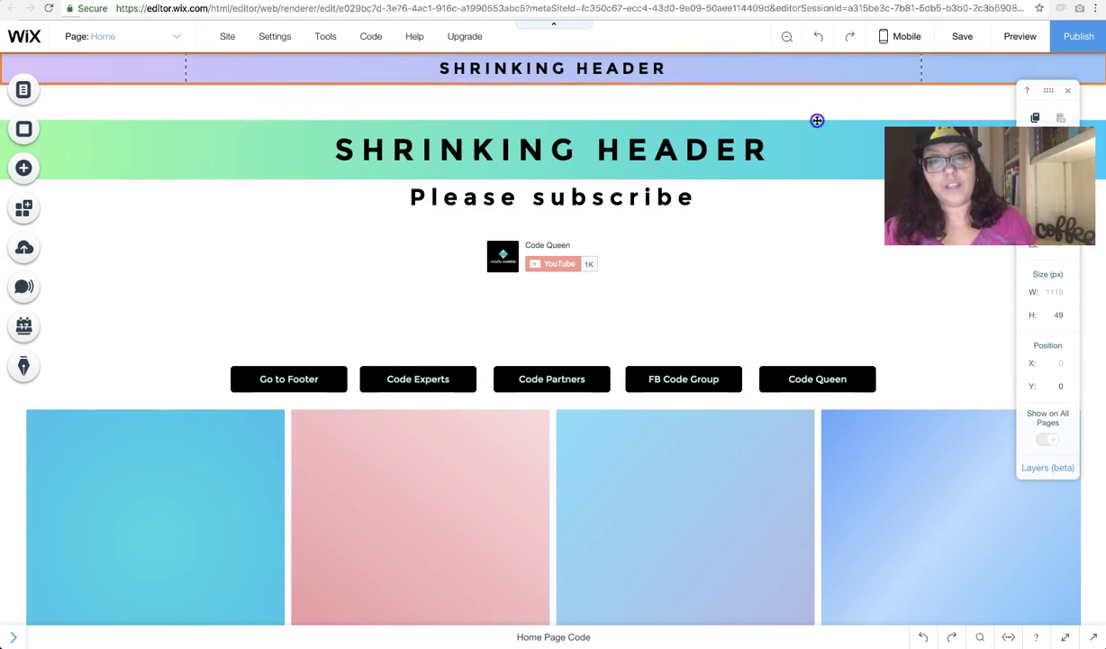
left_click_drag(814, 135, 798, 220)
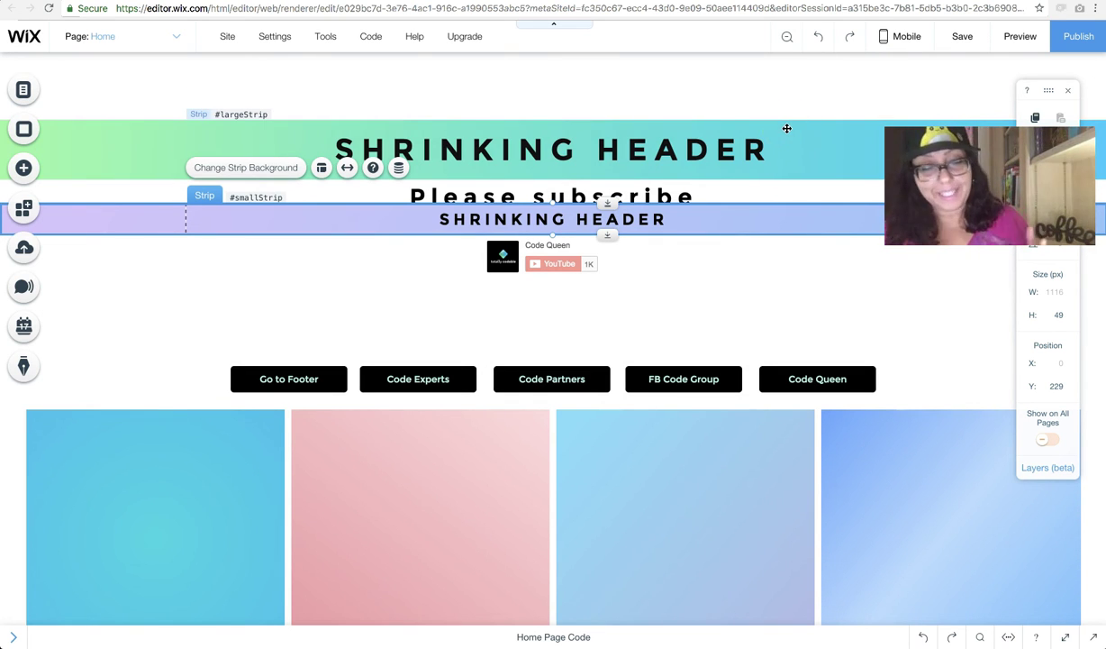
left_click(701, 78)
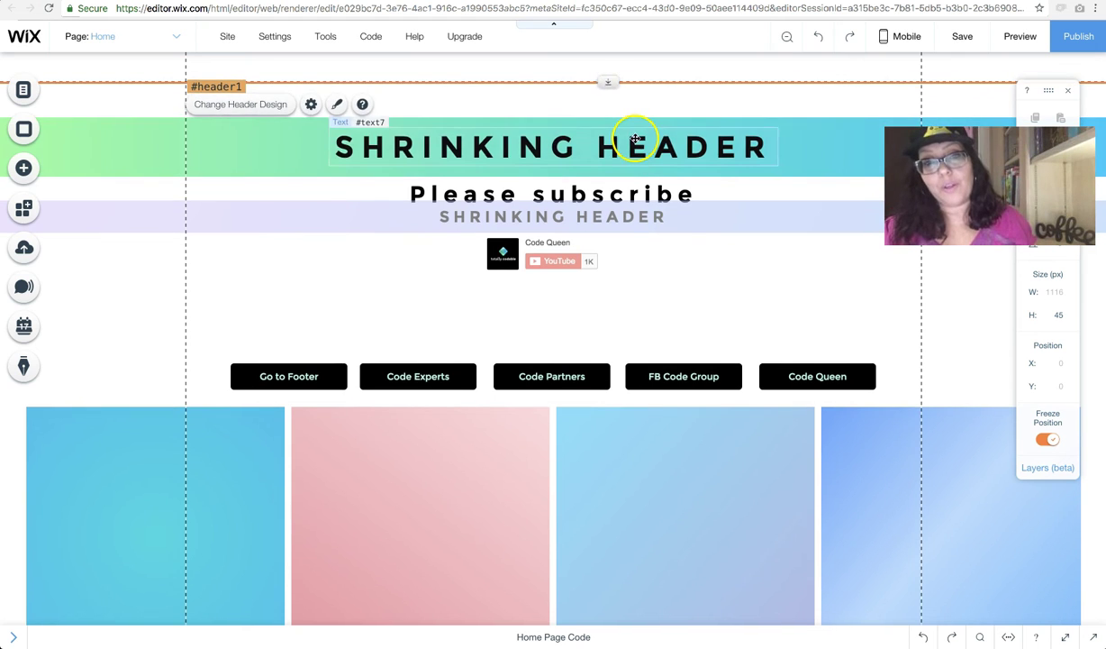
Step: Move both SHRINKING HEADER titles off their strips onto the page
left_click_drag(631, 144, 533, 309)
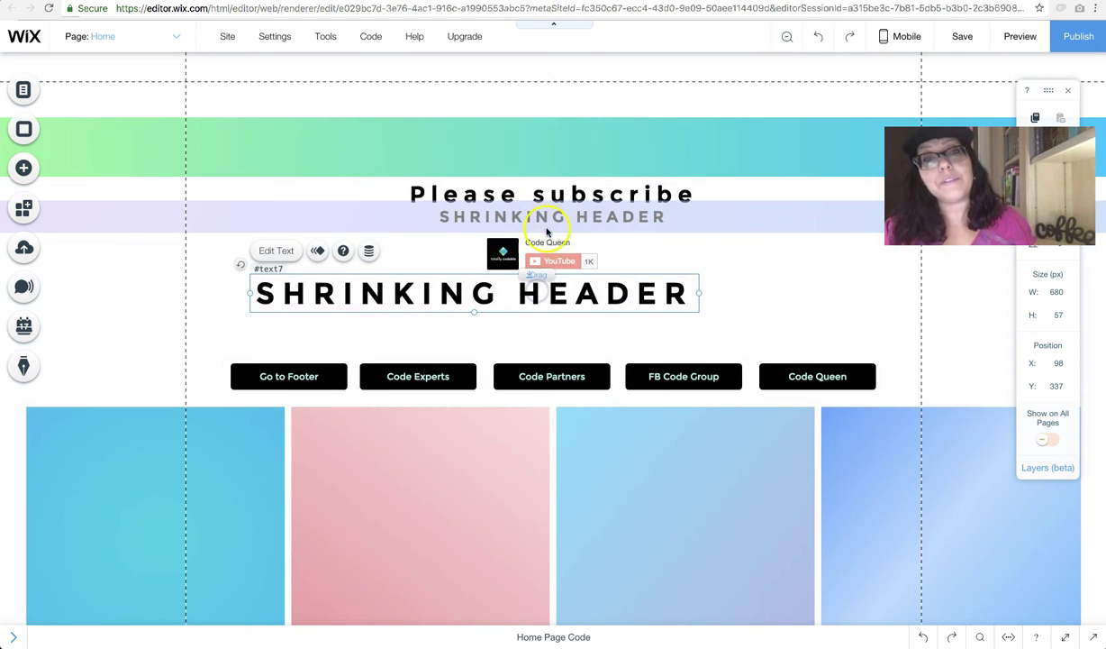
left_click(605, 212)
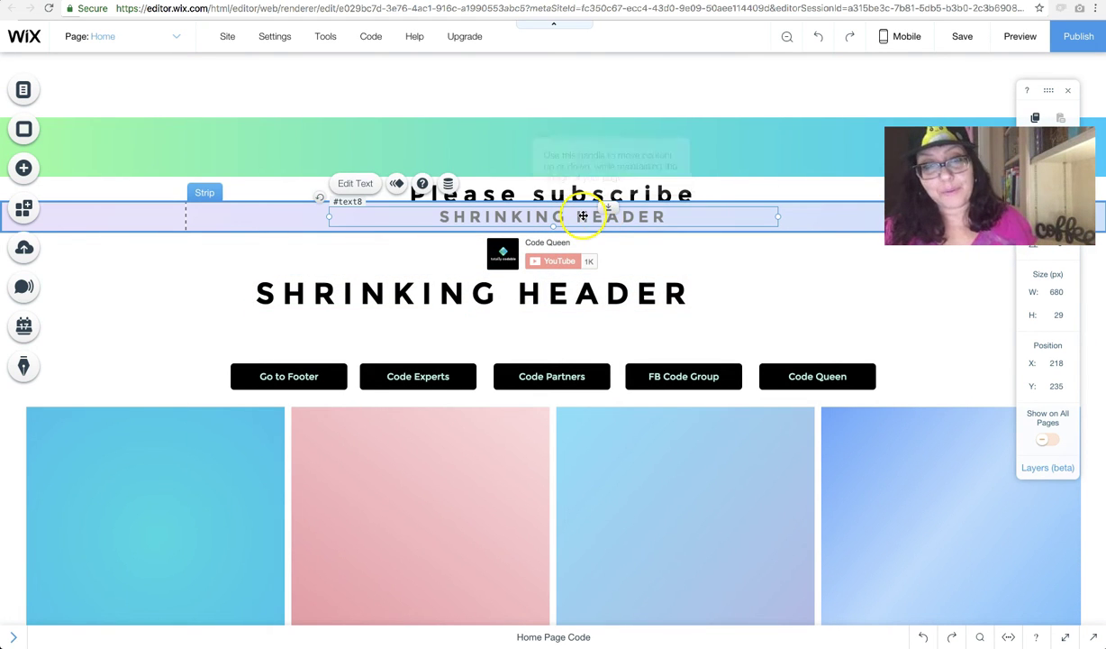
left_click_drag(601, 213, 701, 254)
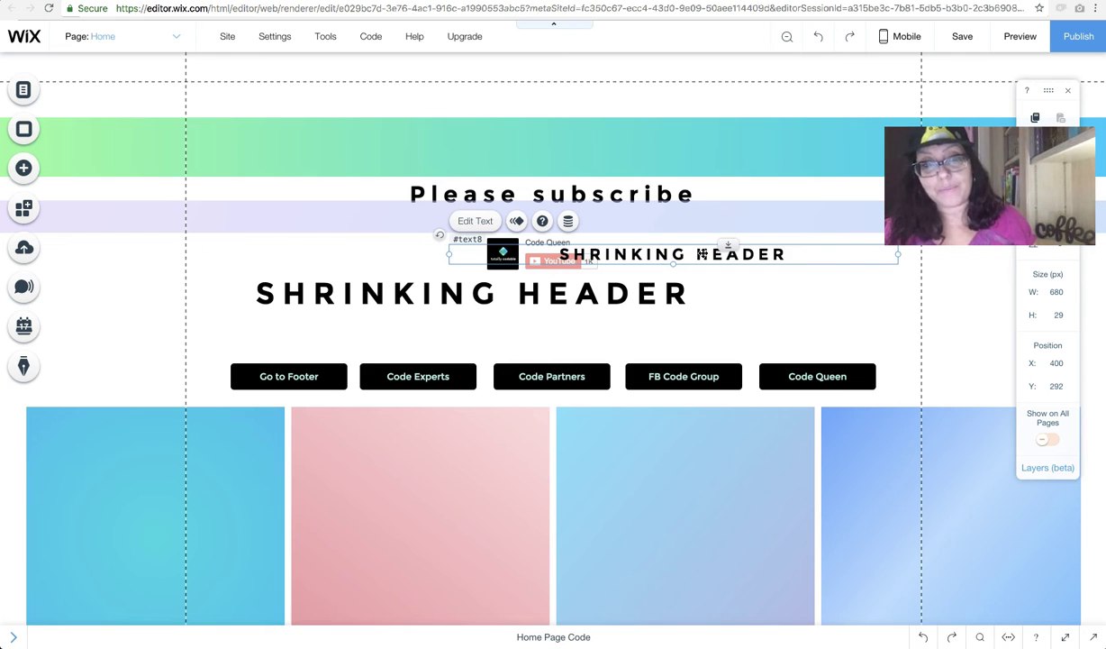
Step: Move the green gradient largeStrip to the page top and shrink the purple smallStrip to 20 px
left_click(560, 178)
left_click_drag(553, 173, 560, 135)
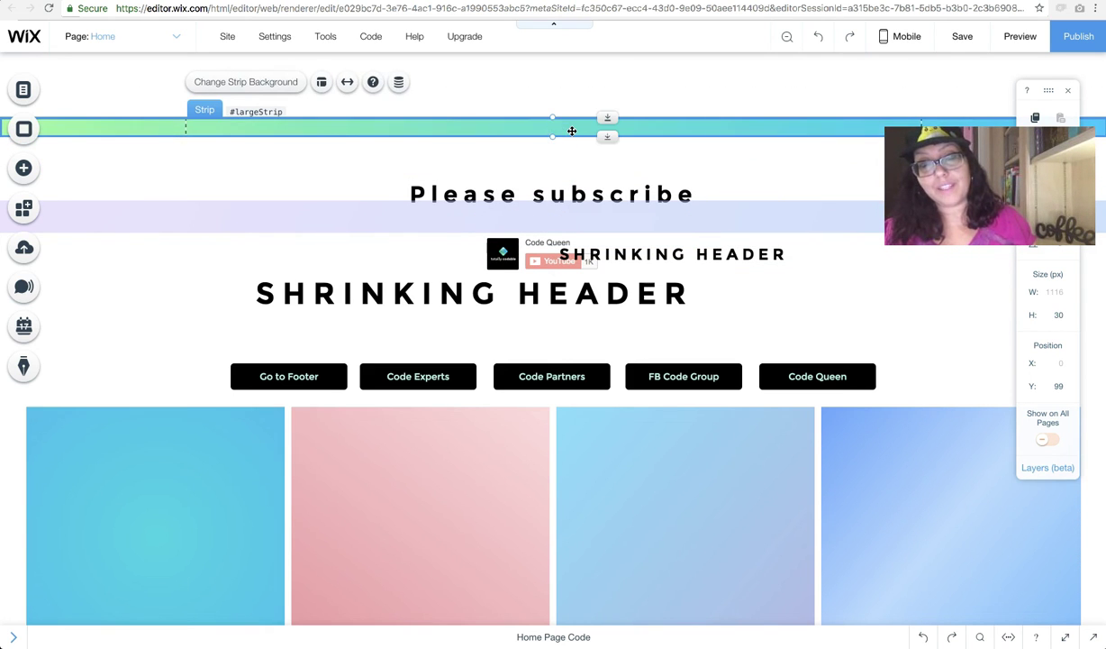
left_click_drag(571, 132, 571, 69)
left_click(684, 152)
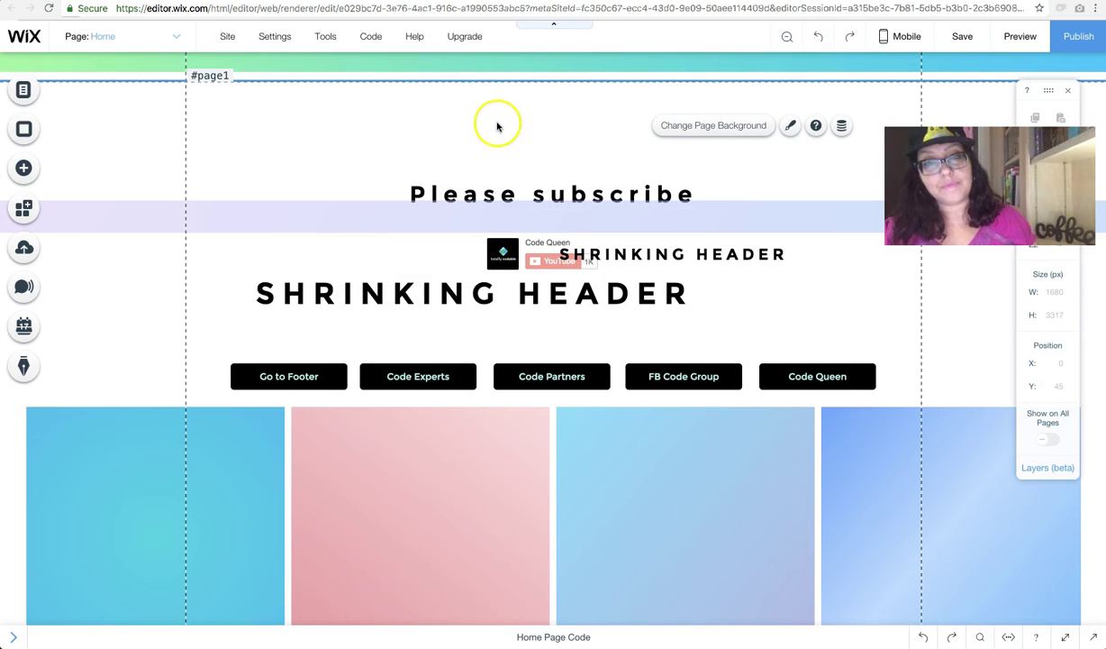
left_click(584, 207)
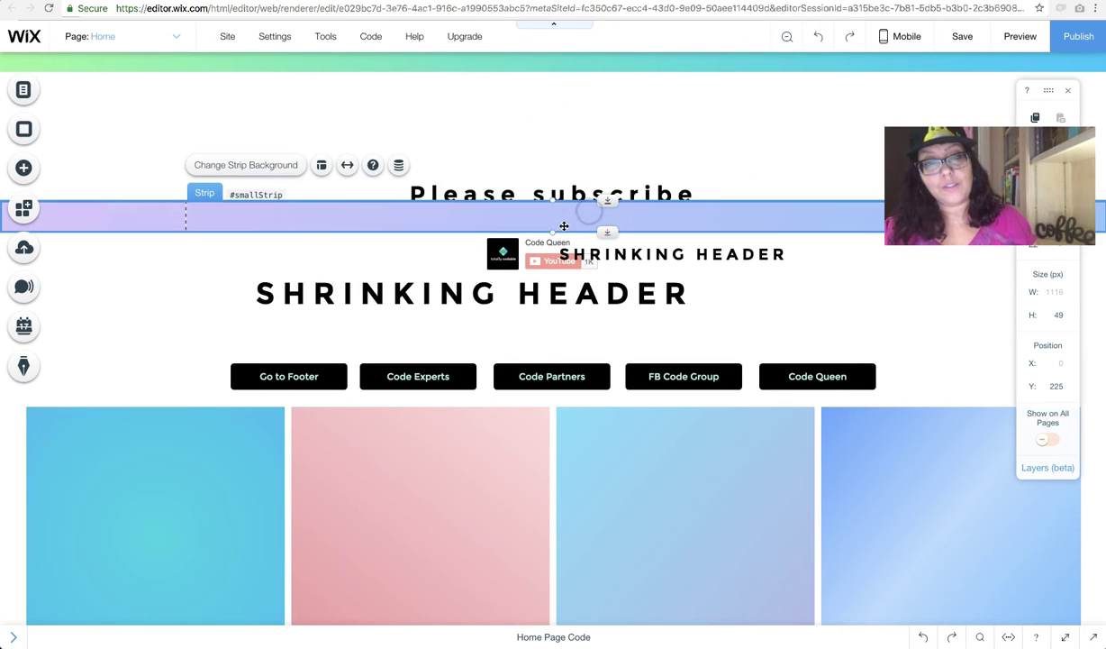
left_click_drag(554, 232, 574, 74)
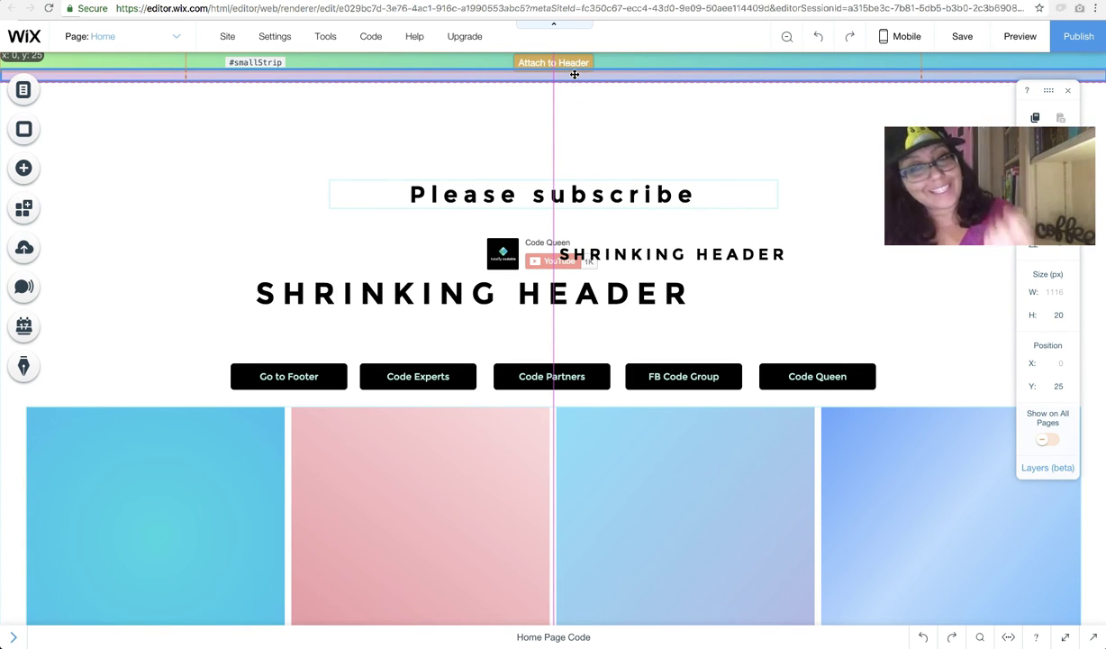
Step: Attach the purple strip to the header, send it behind the gradient strip, and resize that strip to 102 px
left_click_drag(574, 75, 556, 52)
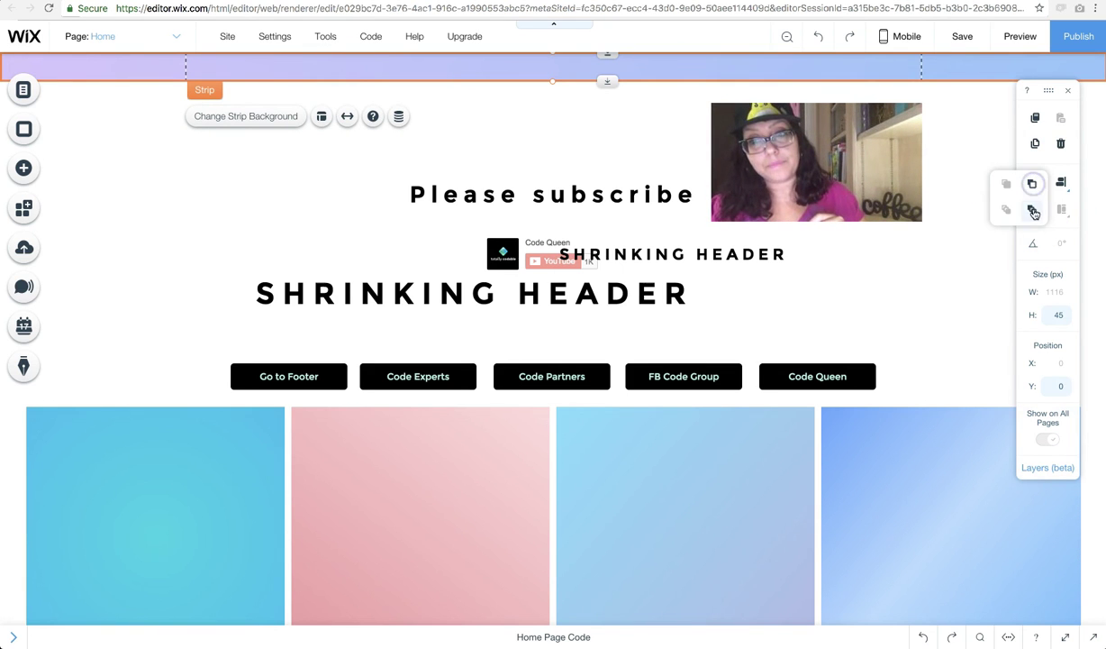
left_click(1035, 213)
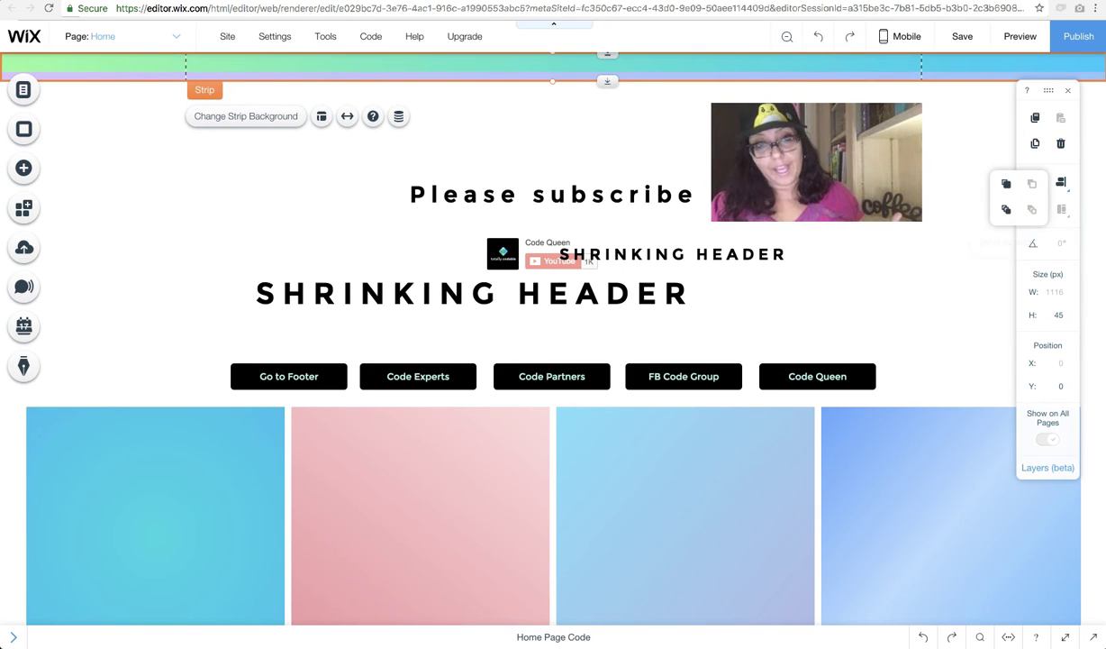
left_click_drag(553, 81, 553, 67)
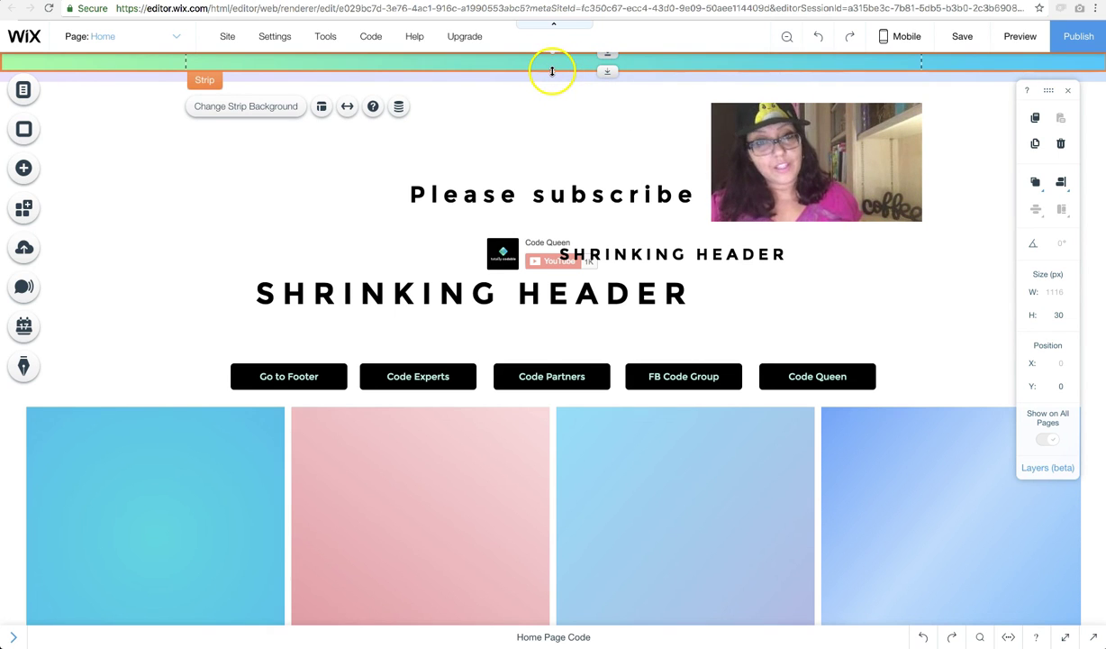
left_click_drag(552, 71, 558, 116)
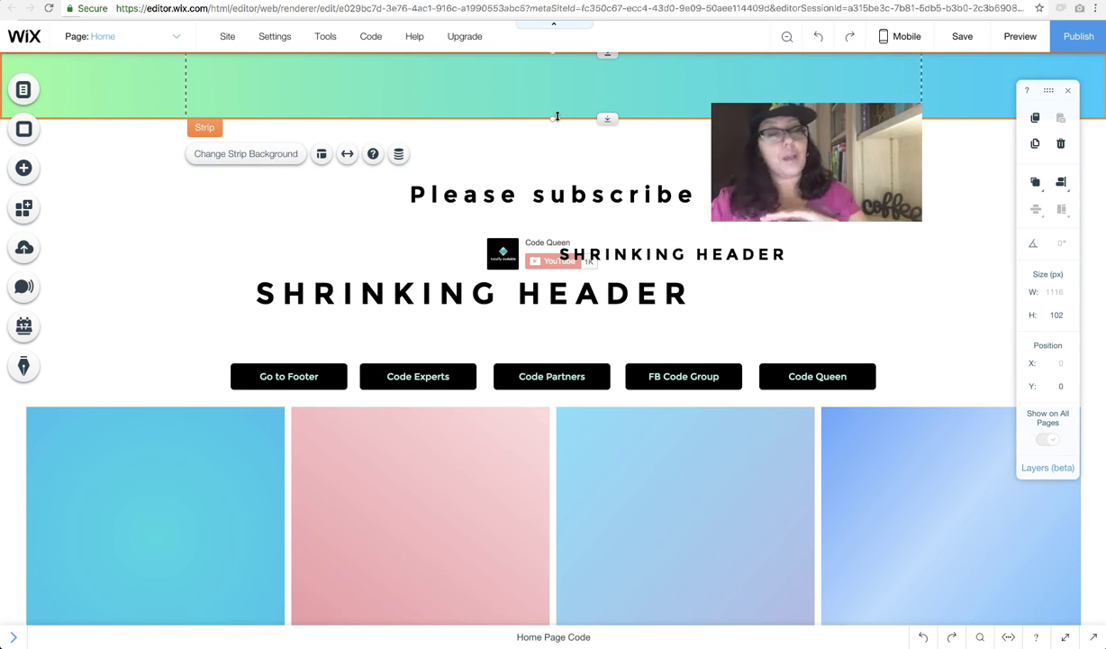
left_click(430, 291)
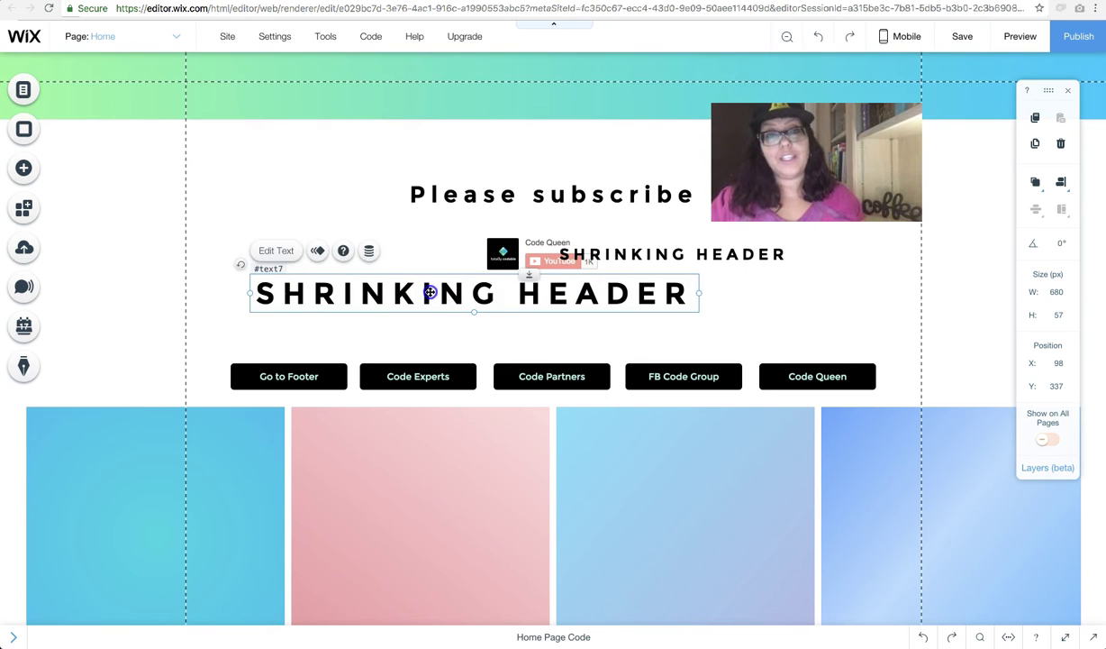
Step: Move the large SHRINKING HEADER title onto the green strip and the smaller title just above it
left_click_drag(430, 291, 521, 84)
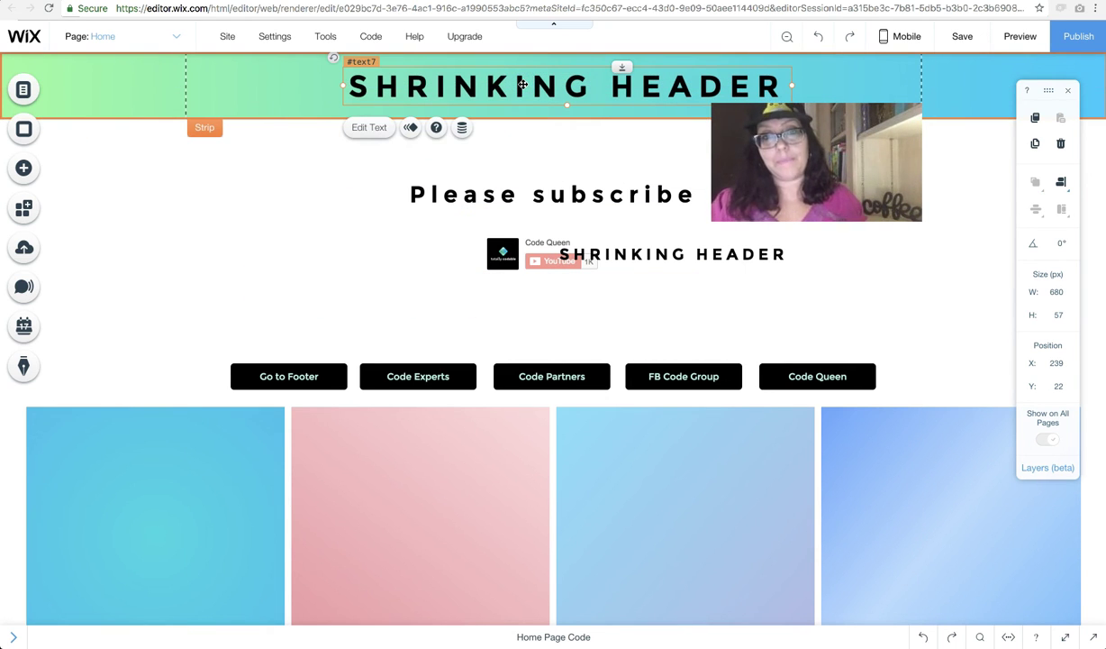
left_click_drag(556, 87, 564, 83)
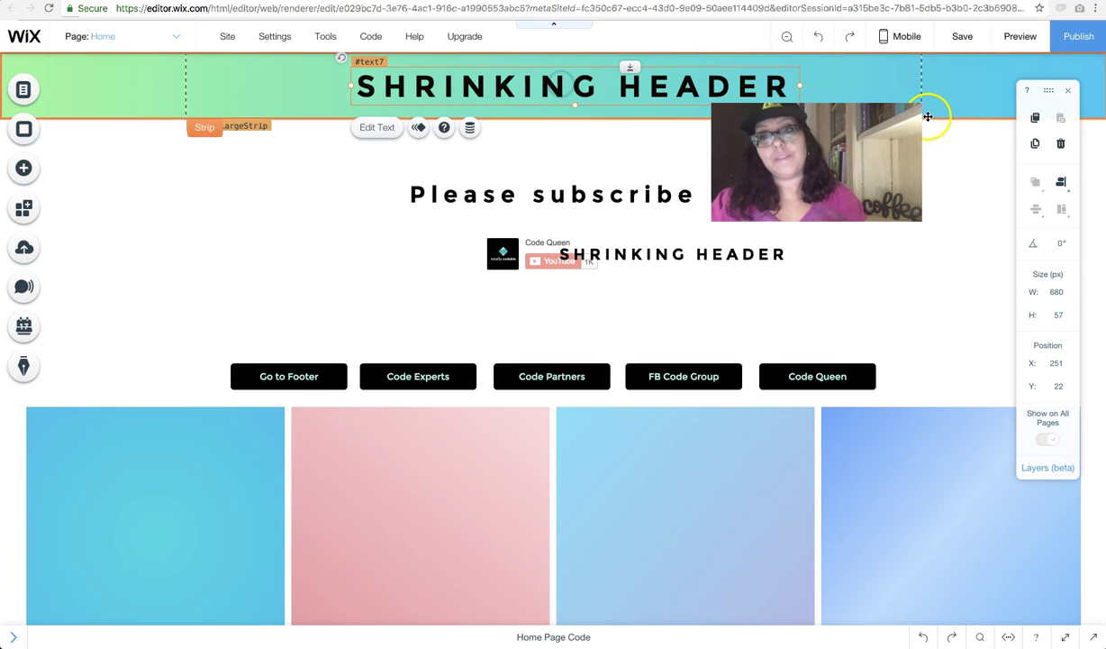
left_click(960, 108)
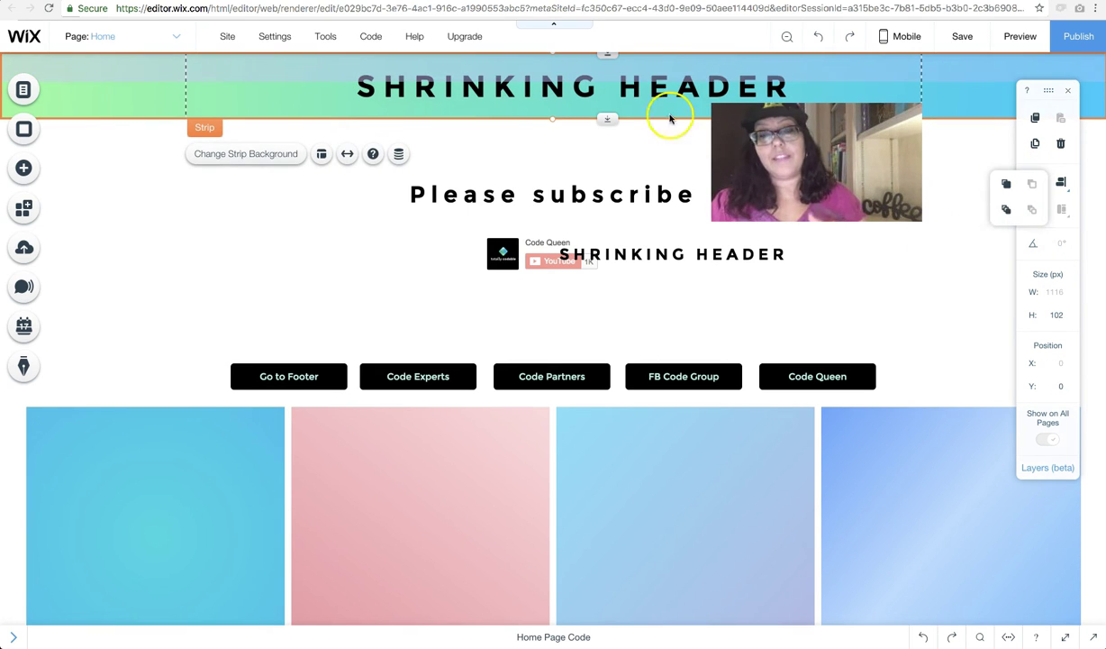
left_click(653, 254)
left_click_drag(653, 254, 556, 65)
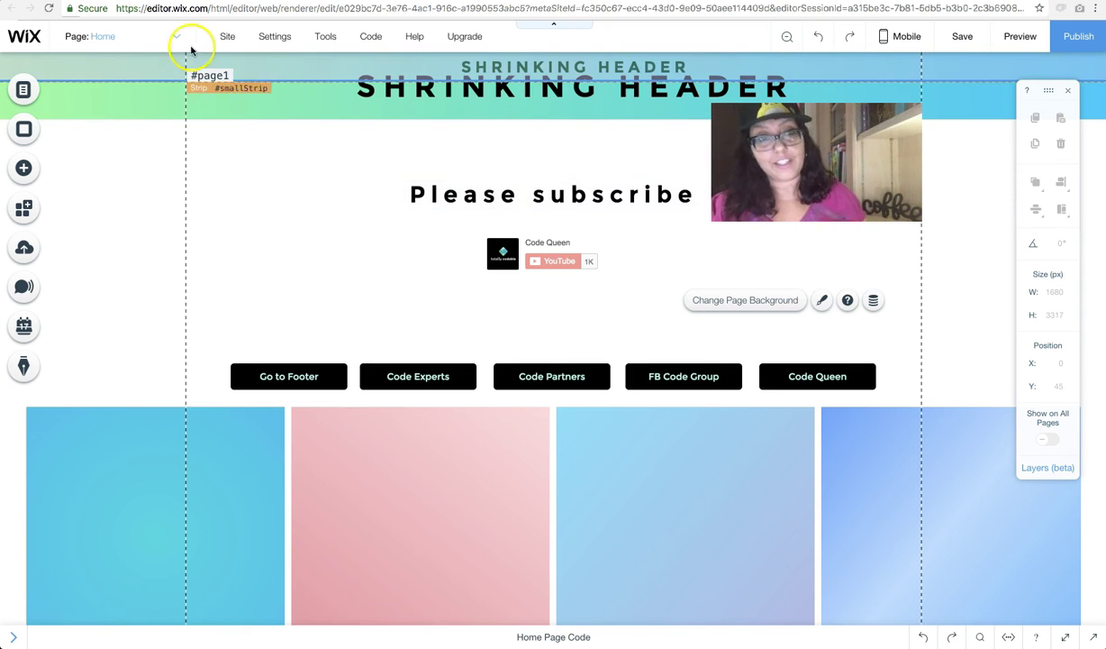
Step: Open the header's properties, with enter and leave as its viewport handlers, and move the panel mid-page
left_click(297, 96)
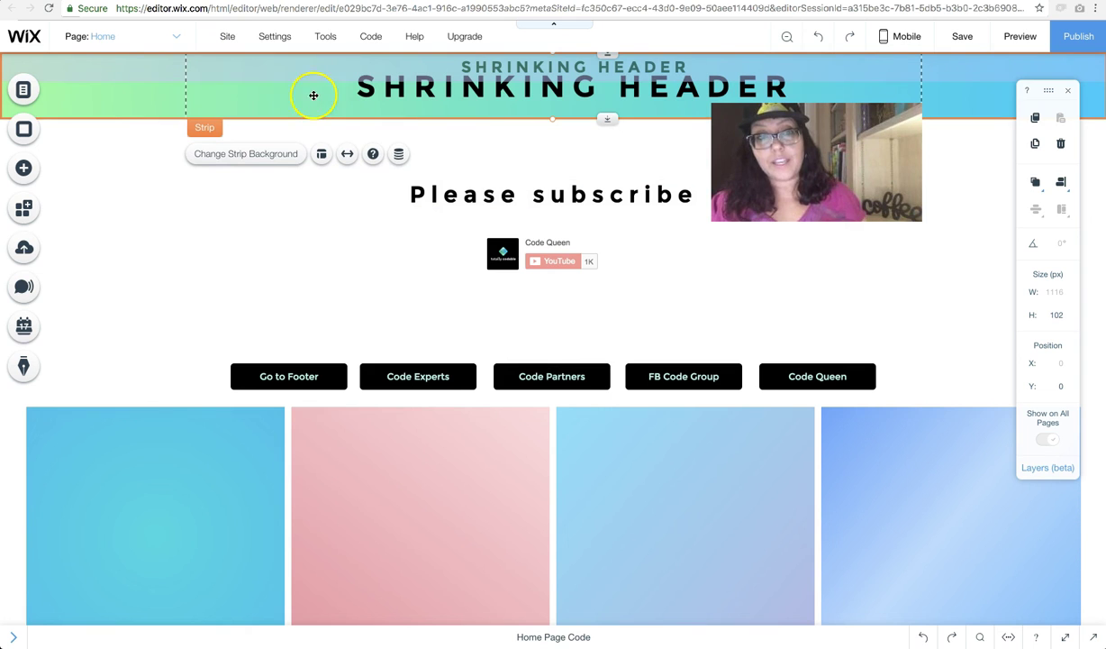
right_click(323, 97)
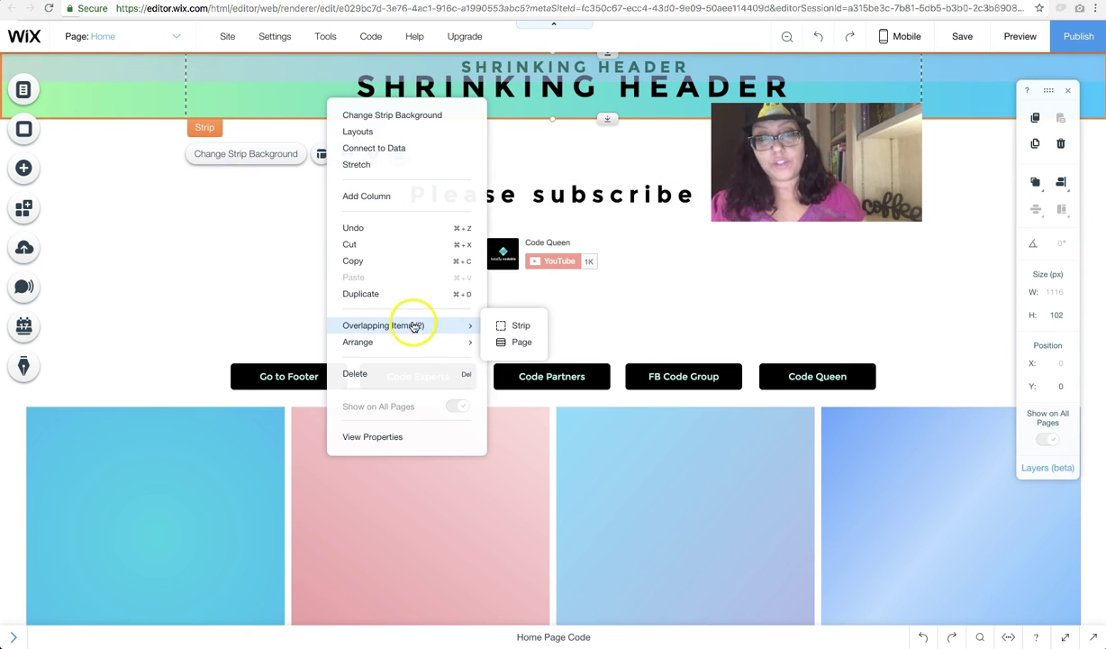
left_click(256, 257)
right_click(302, 74)
mouse_move(408, 297)
left_click(480, 324)
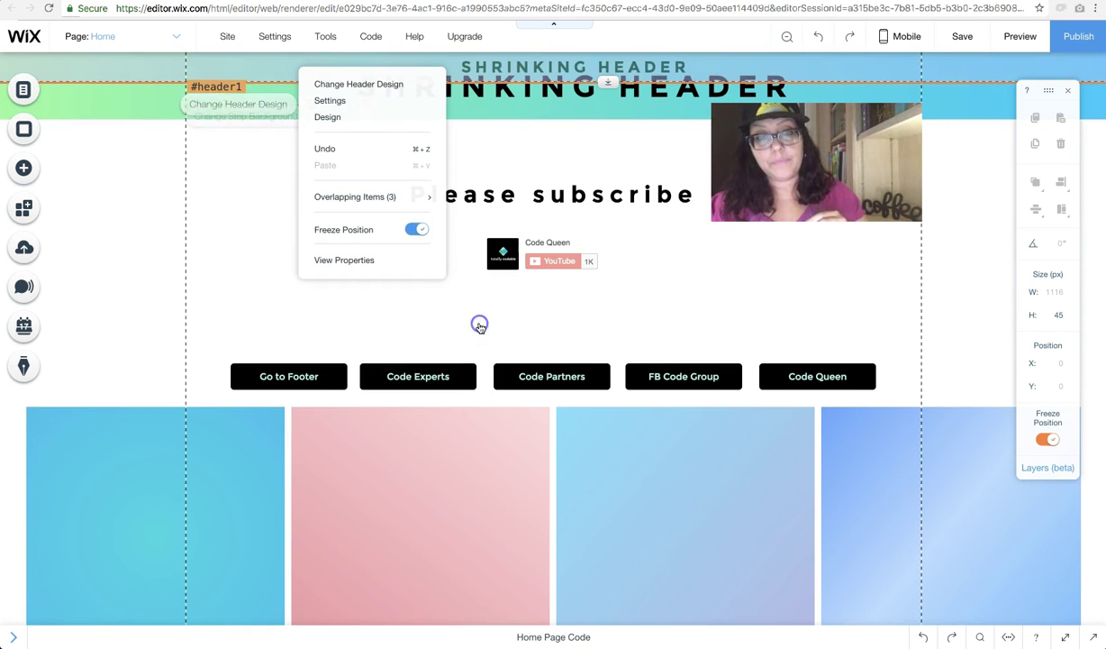
left_click(357, 267)
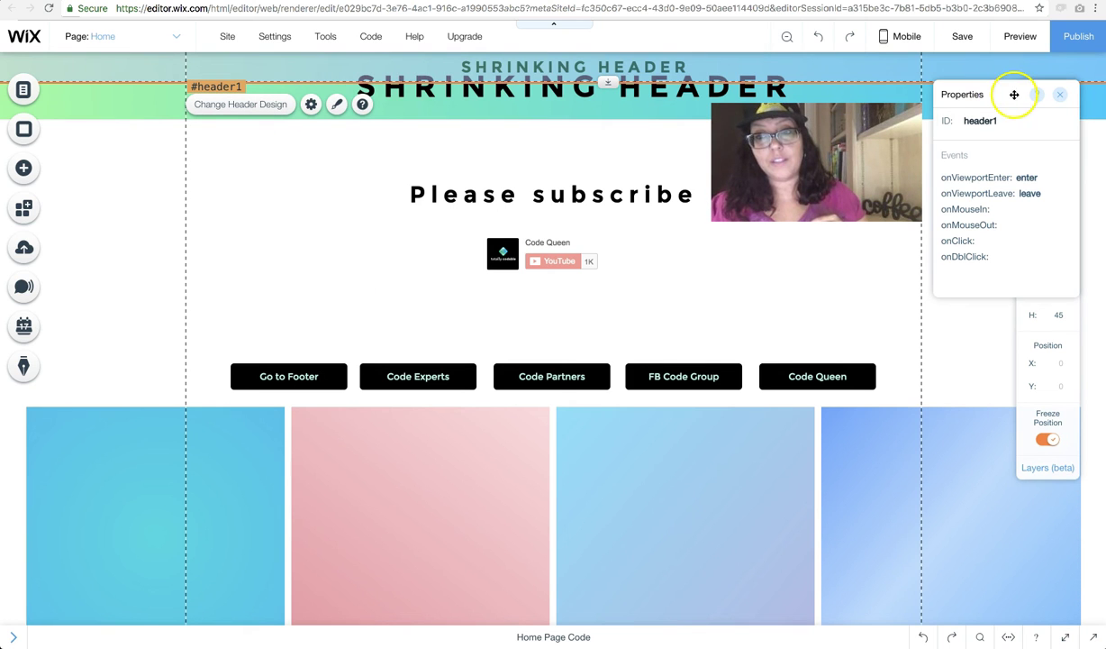
left_click_drag(995, 94, 642, 135)
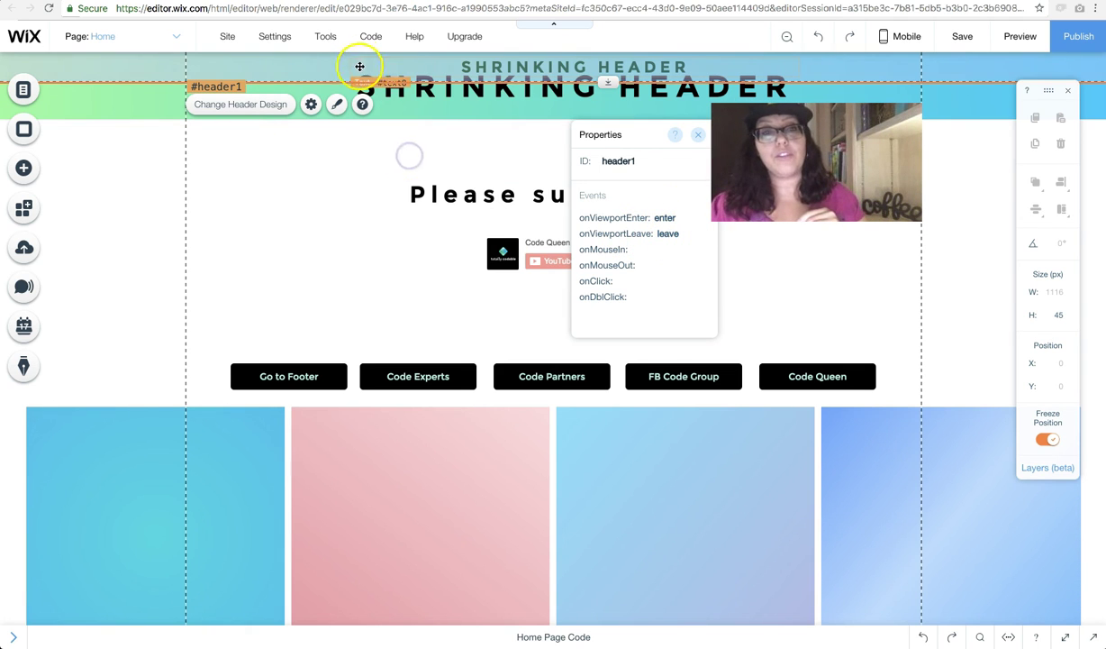
Step: Pick the header again from the purple strip's overlapping items, then dismiss the menu
right_click(324, 65)
mouse_move(433, 306)
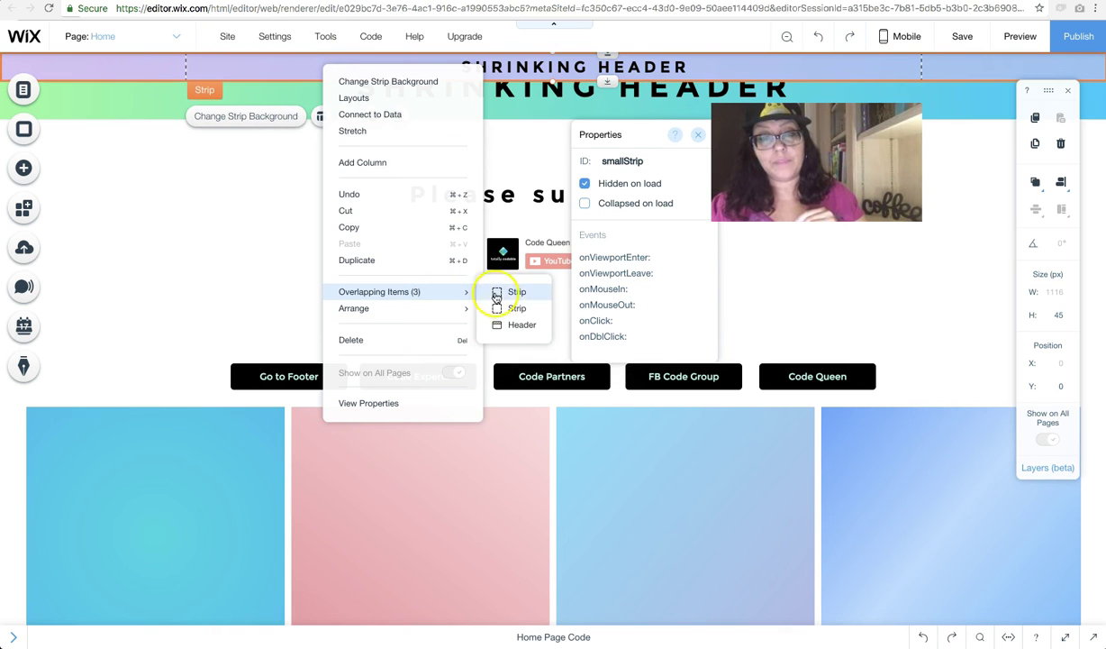
left_click(514, 325)
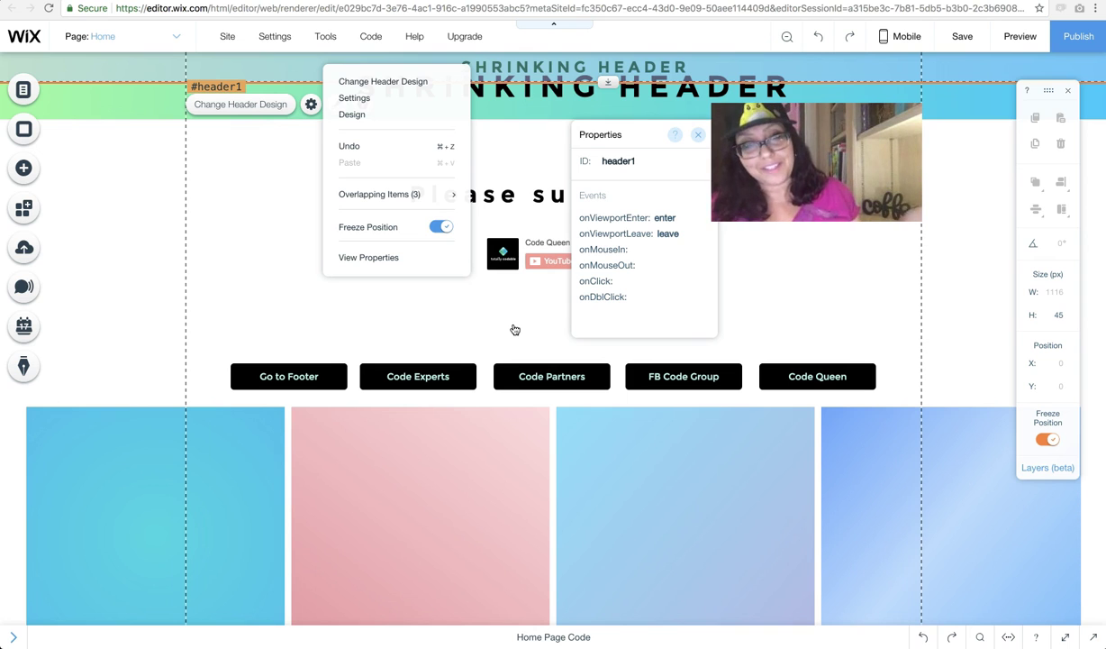
left_click(118, 141)
Step: On The Code page, change 'hide' to 'show' in the footerLeave line of the code sample
left_click(24, 89)
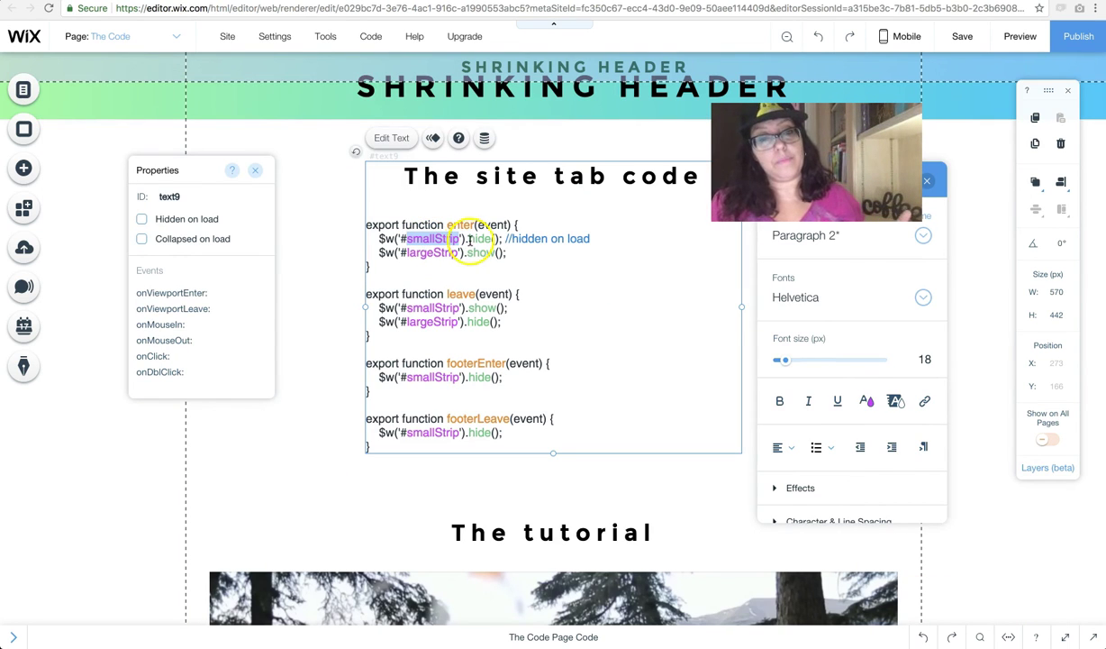
double_click(432, 252)
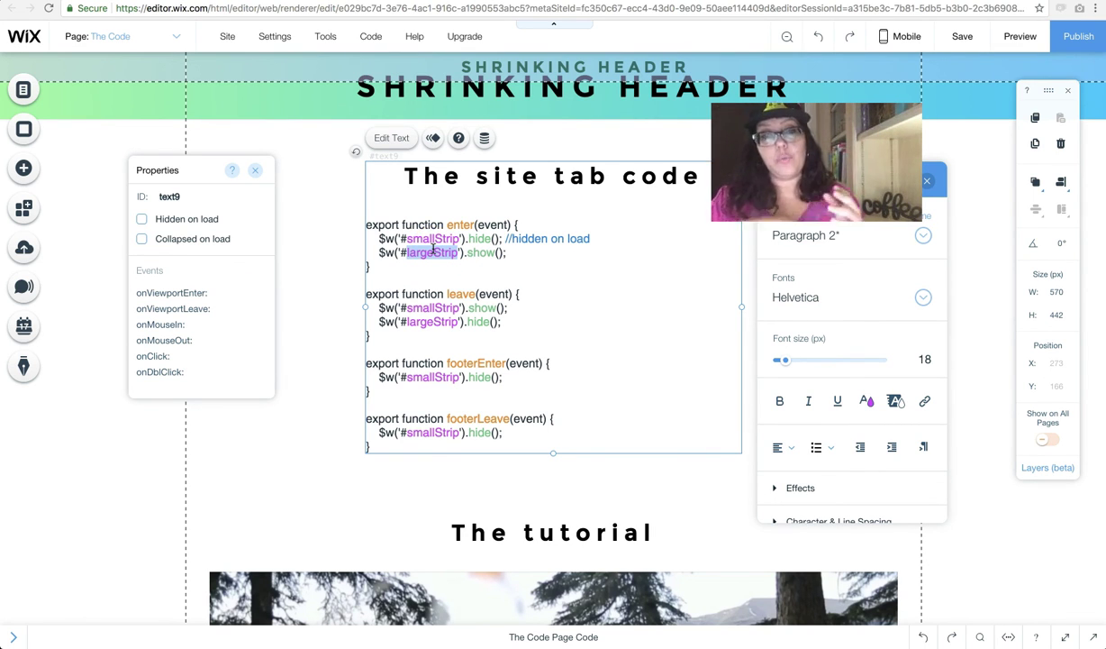
left_click(472, 367)
double_click(472, 367)
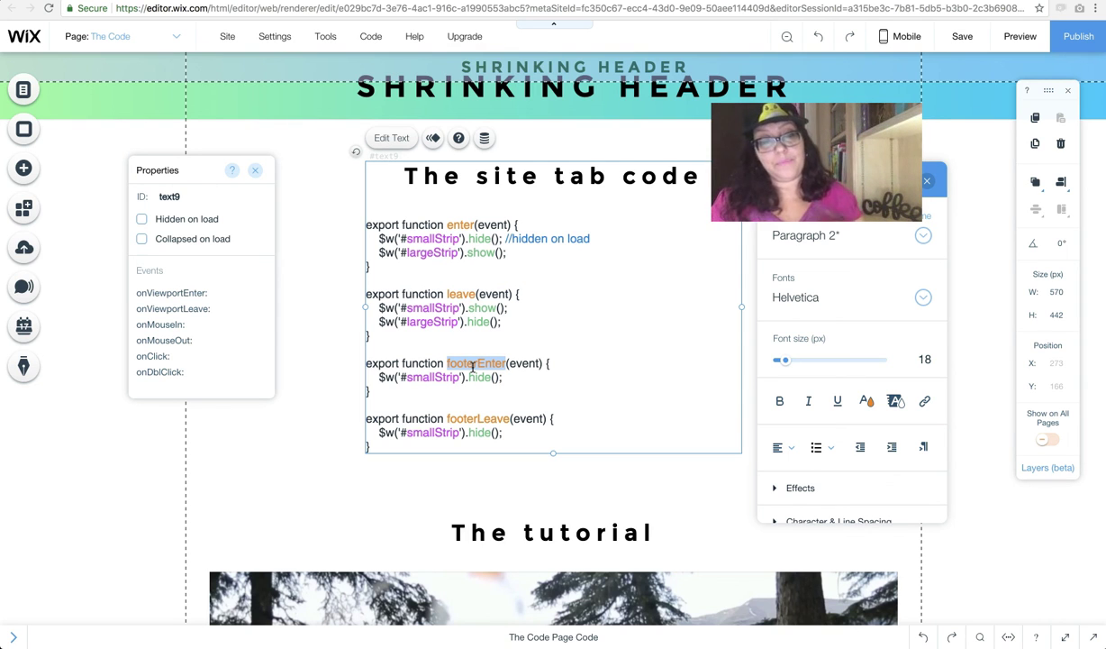
double_click(480, 432)
type("show")
left_click(480, 464)
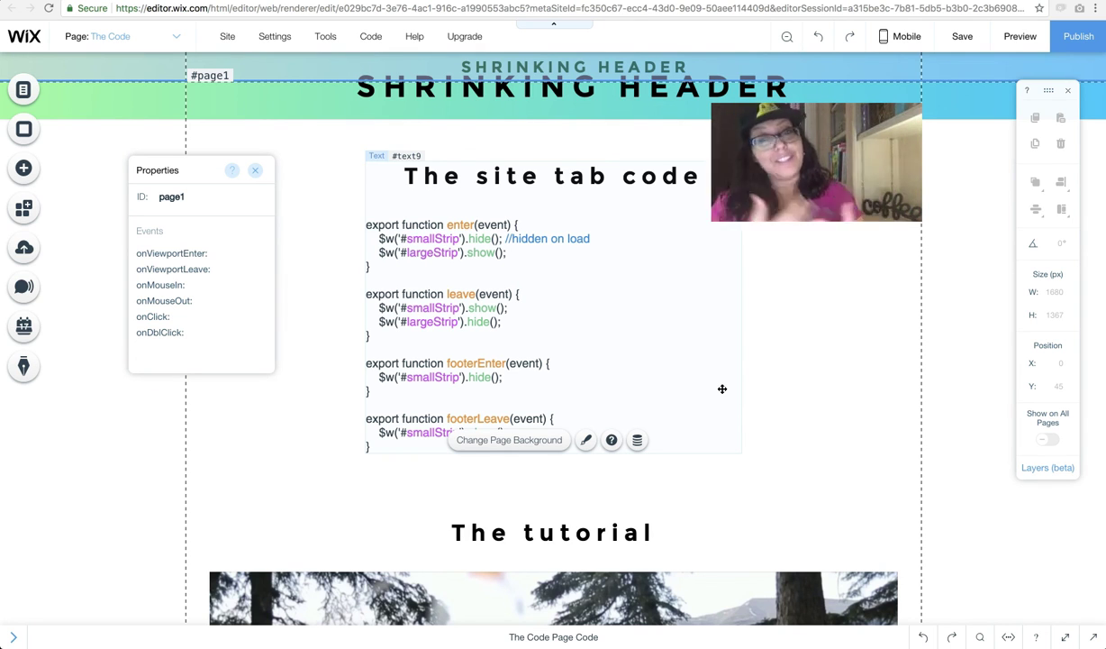
Step: Select the green largeStrip to confirm it is neither hidden nor collapsed on load
left_click(491, 306)
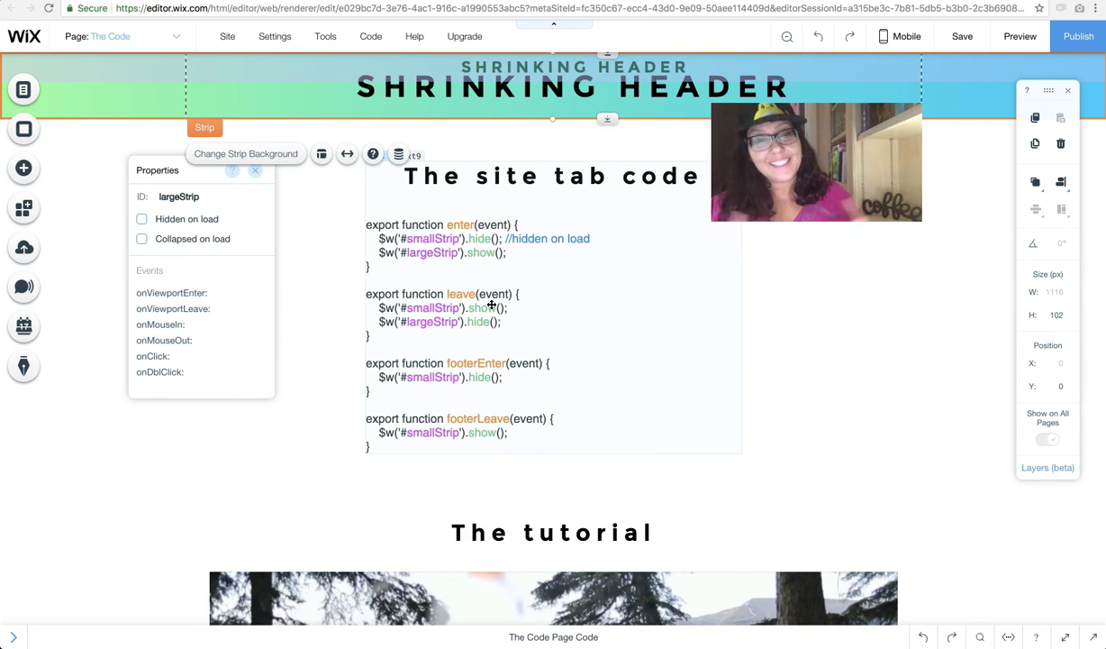